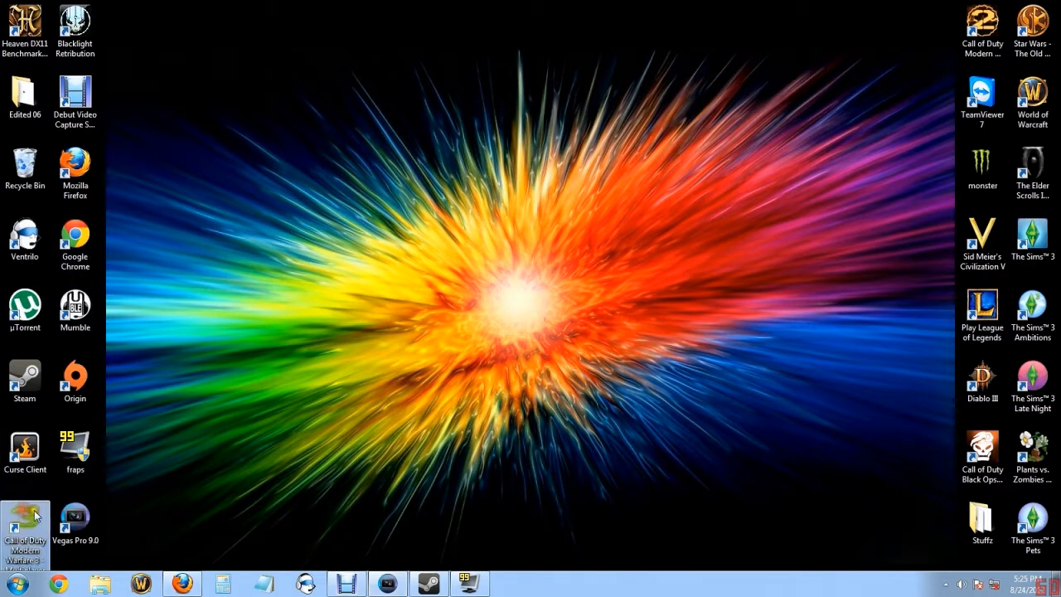
Switch to Firefox, download MW3 Camo Pack.rar from its MediaFire page and open it with WinRAR.
left_click(27, 402)
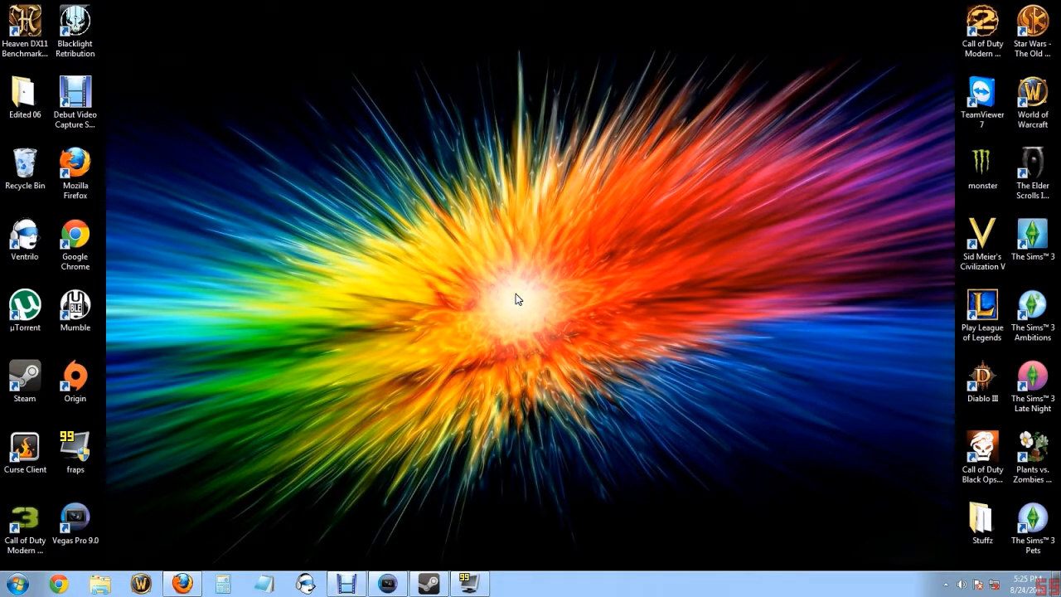
left_click(270, 585)
left_click(183, 583)
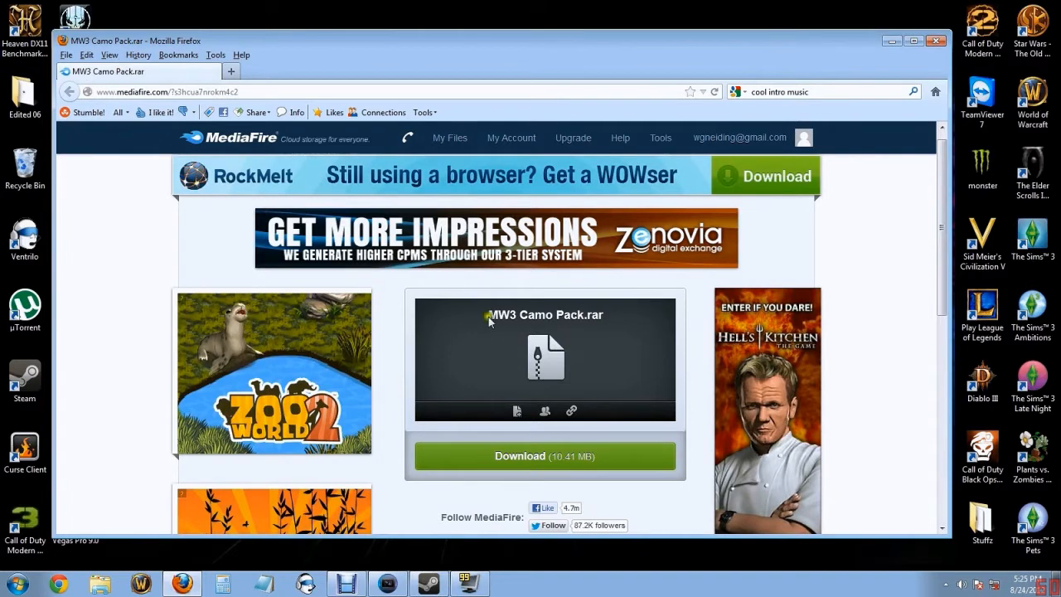
left_click(525, 456)
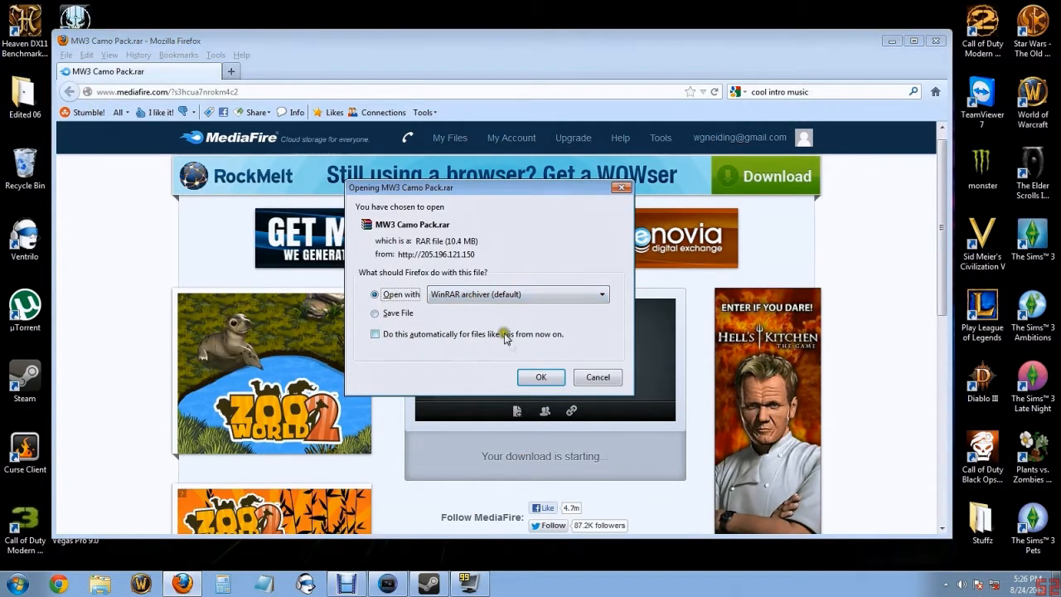
left_click(538, 378)
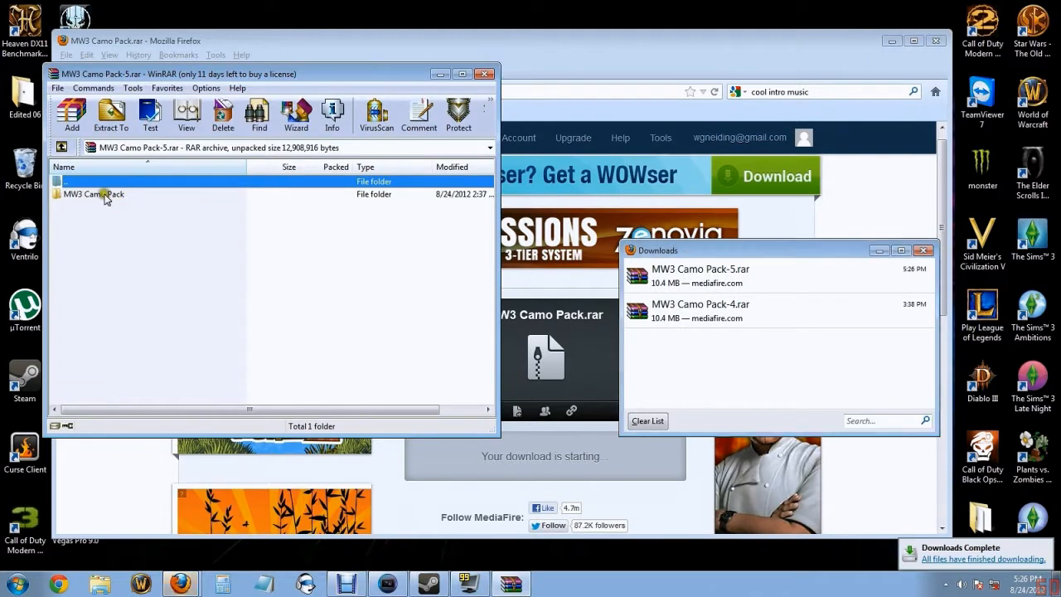
Extract the MW3 Camo Pack folder from the archive to the Desktop and close WinRAR.
left_click(105, 195)
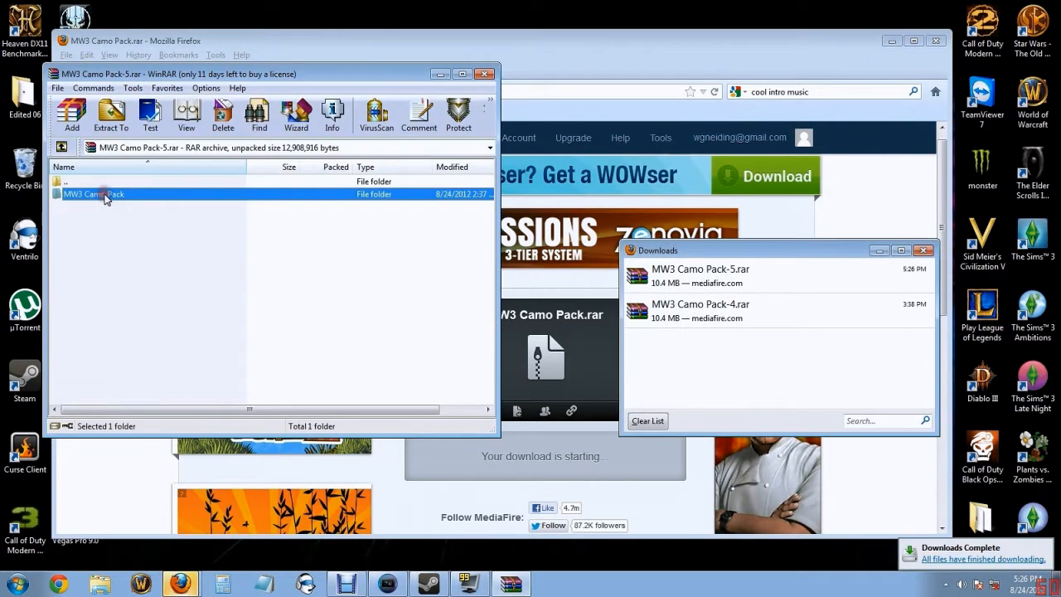
left_click(113, 130)
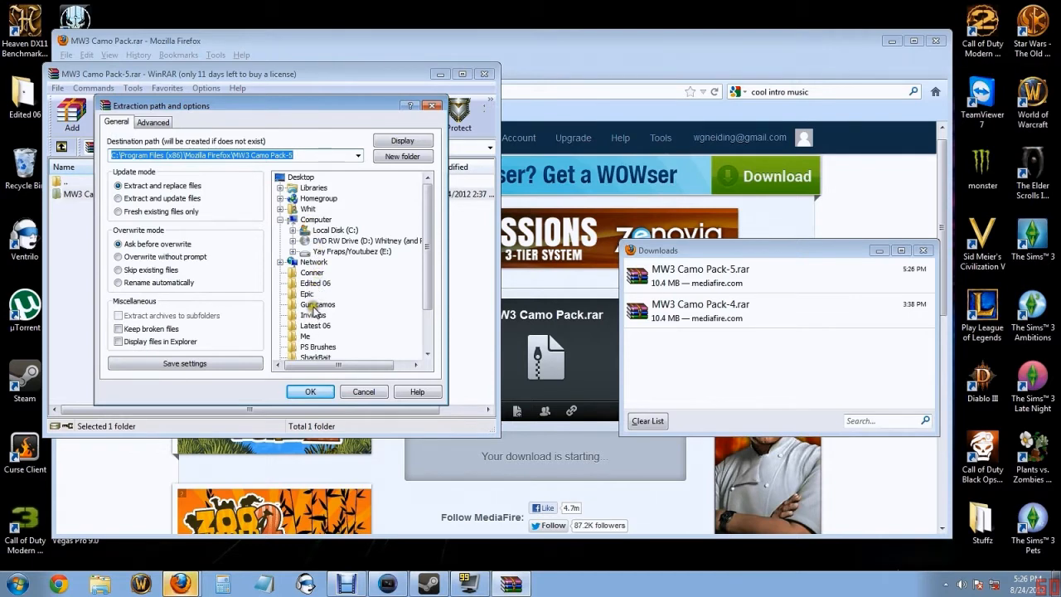
left_click(300, 178)
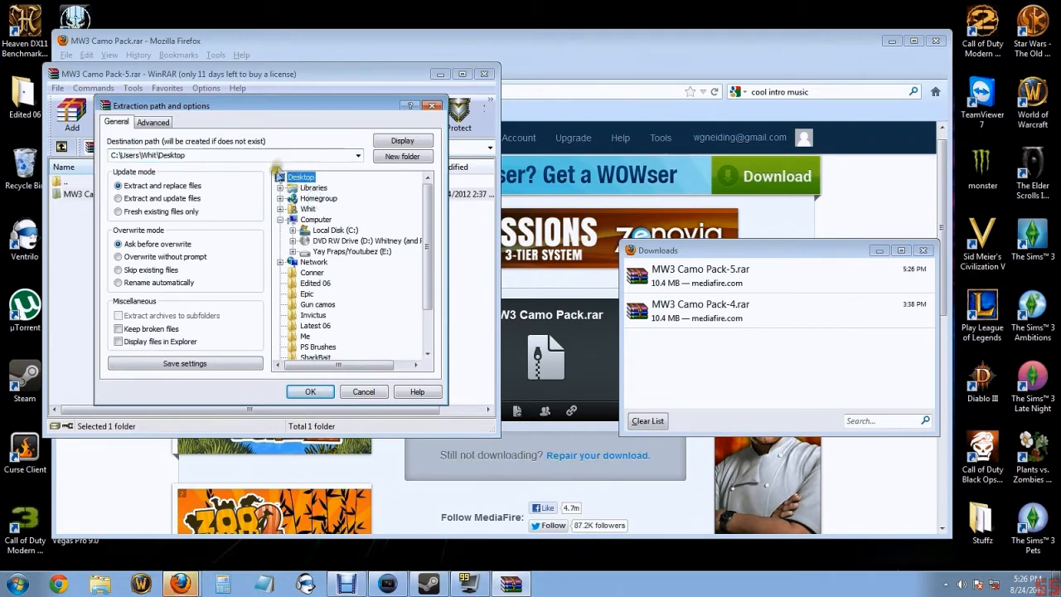
left_click(305, 391)
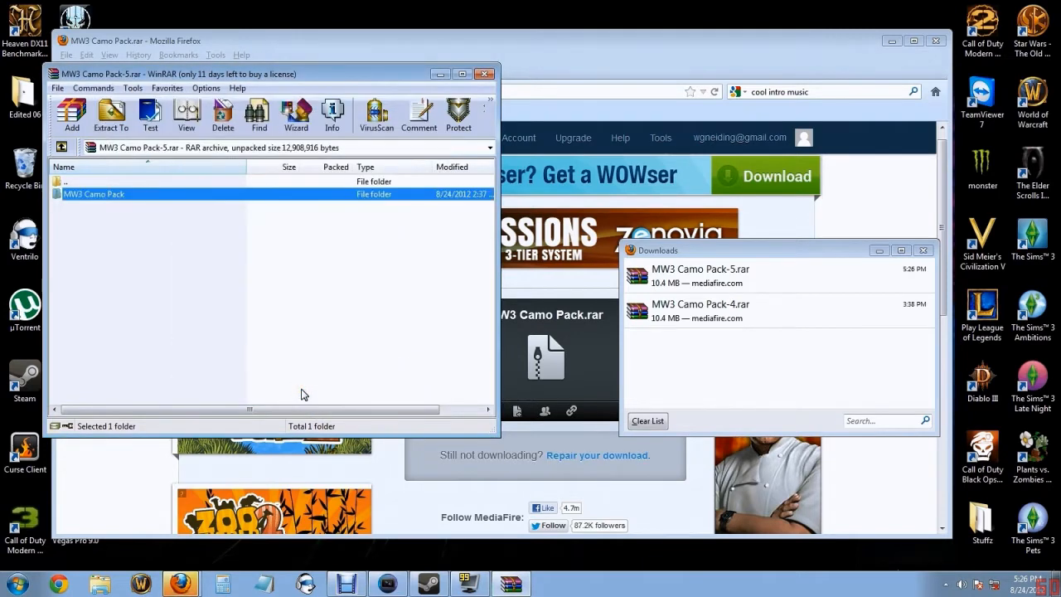
left_click(484, 73)
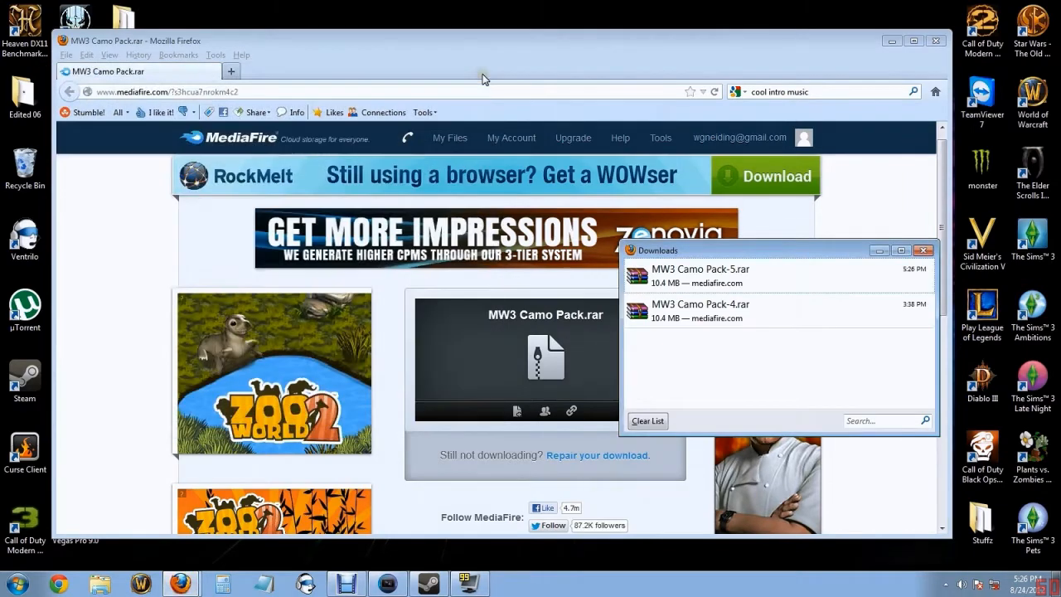
Clear the Firefox and Downloads windows off the desktop, open the extracted MW3 Camo Pack folder and move its window aside.
left_click(891, 40)
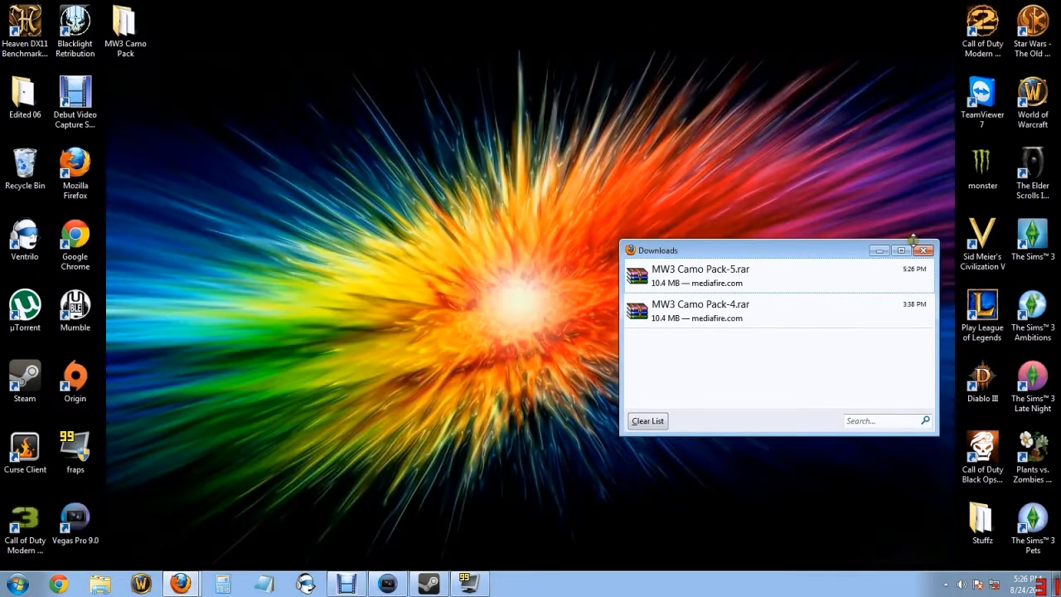
left_click(923, 250)
double_click(122, 21)
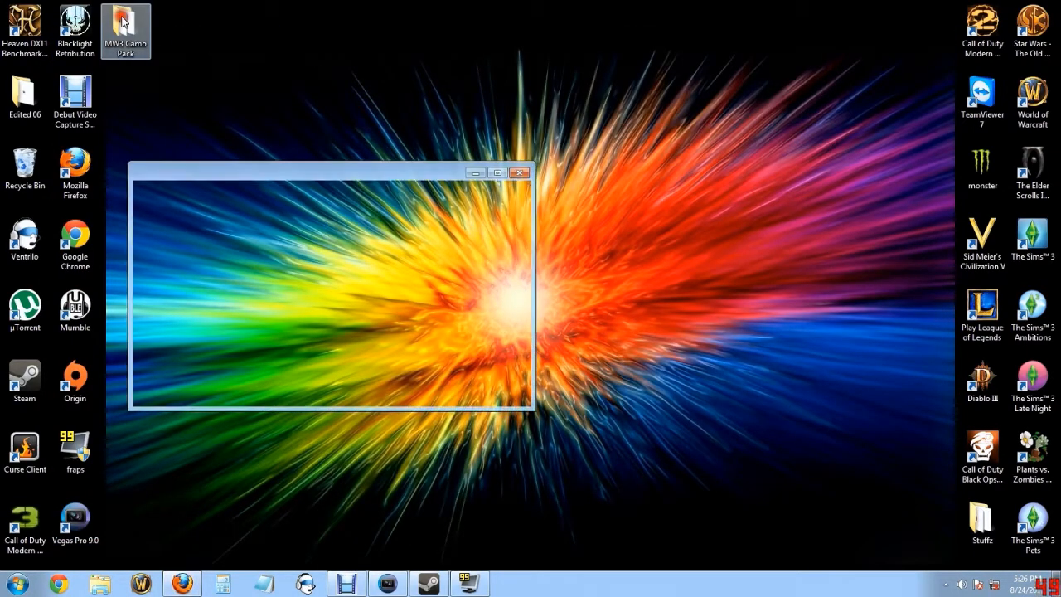
left_click_drag(318, 173, 720, 143)
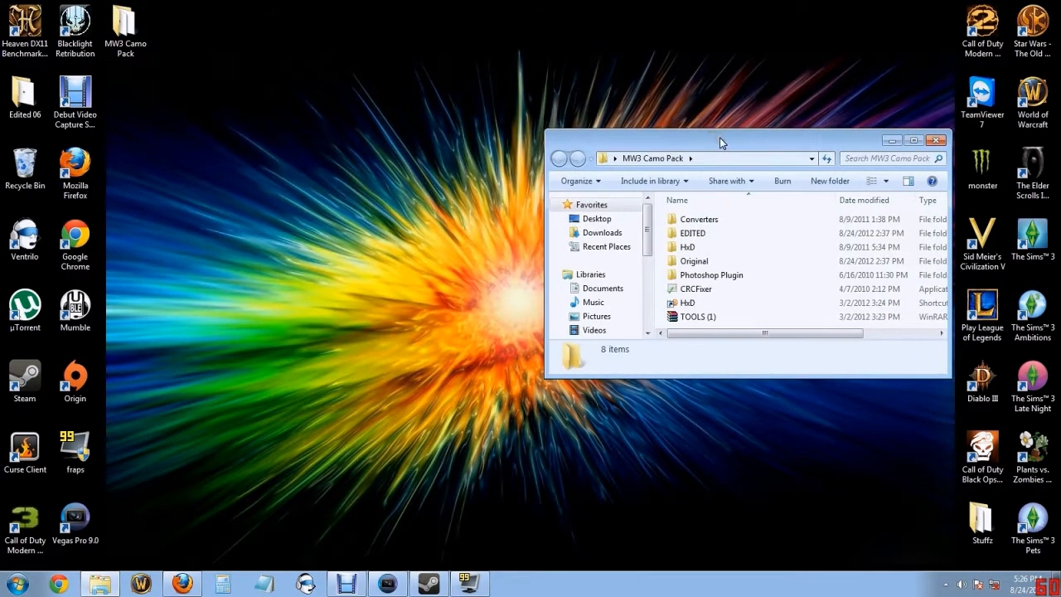
Open the Steam folder inside Program Files (x86) on Local Disk (C:) in a separate, taller Explorer window.
left_click(10, 591)
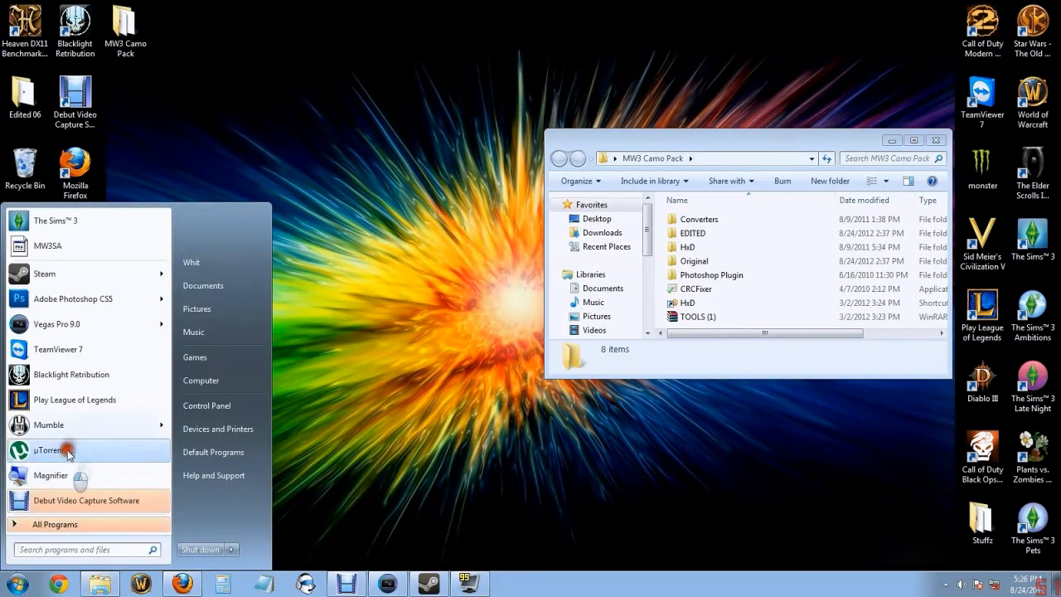
left_click(212, 383)
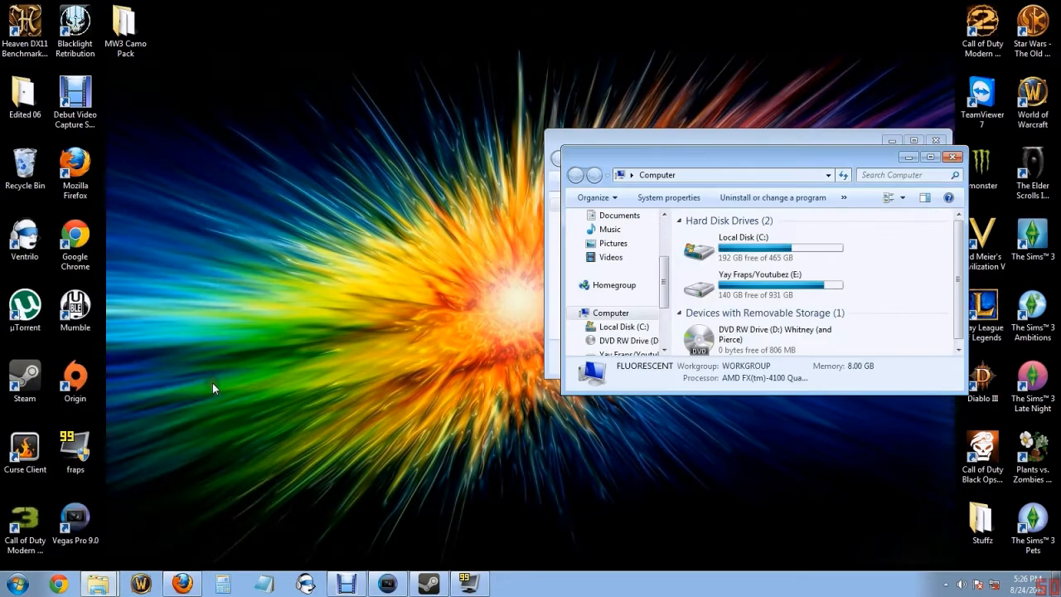
double_click(780, 240)
left_click_drag(961, 391, 961, 566)
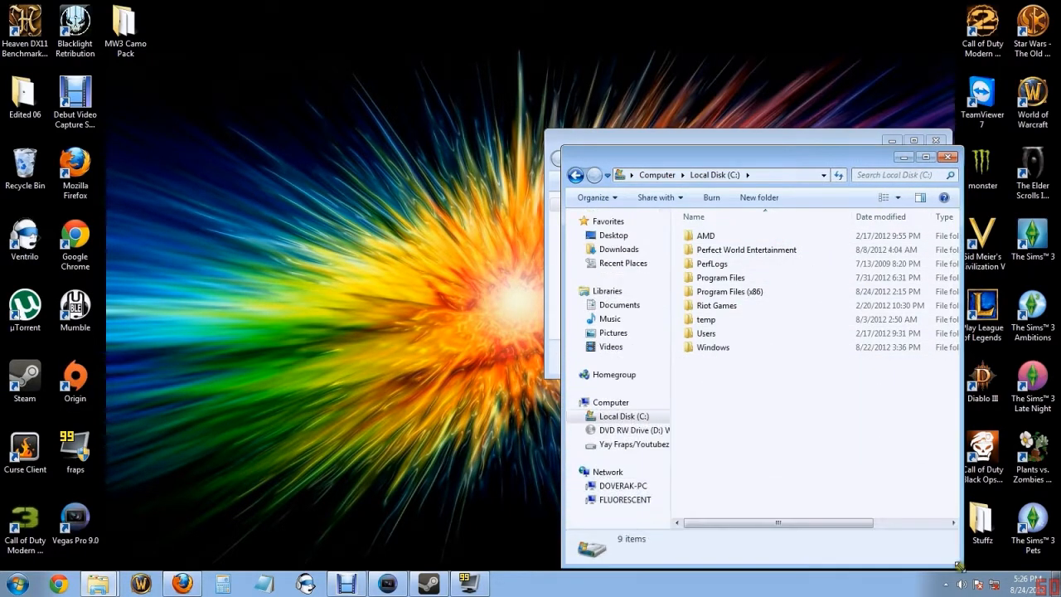
double_click(750, 290)
scroll(745, 439, "down", 9)
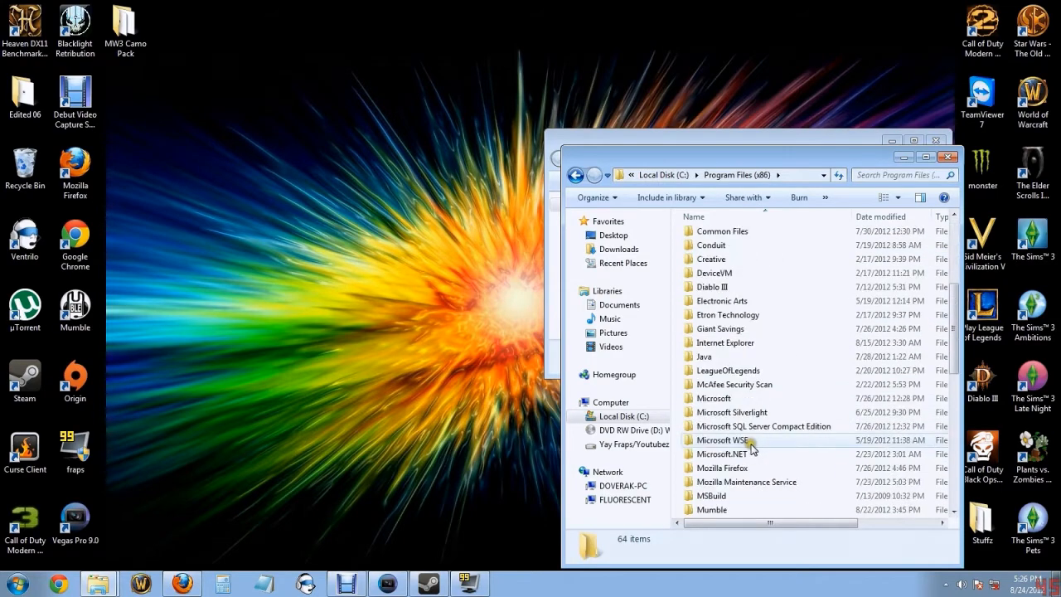
scroll(751, 449, "down", 1)
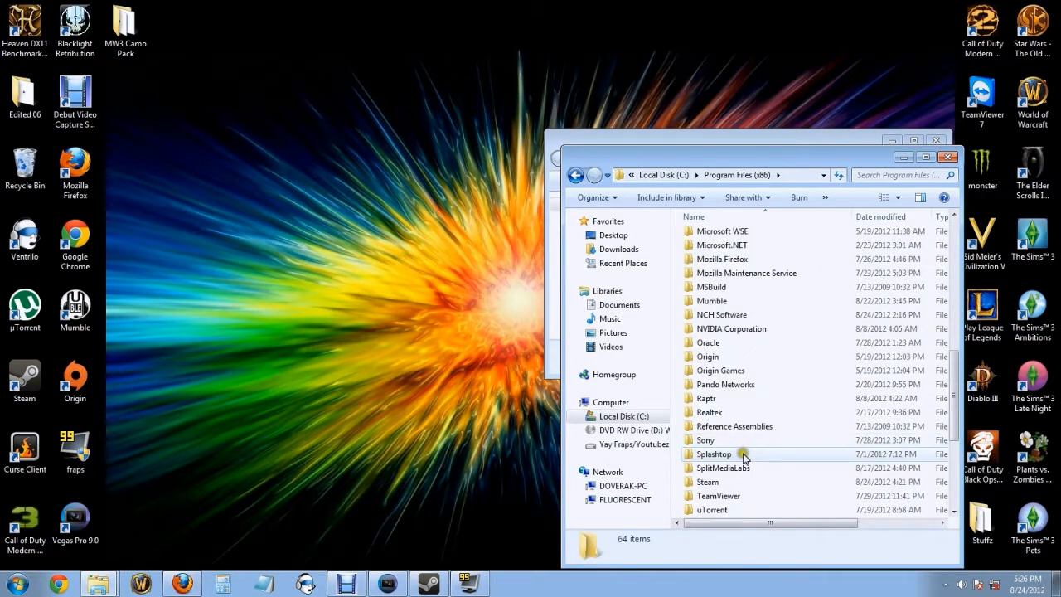
left_click(707, 482)
double_click(706, 482)
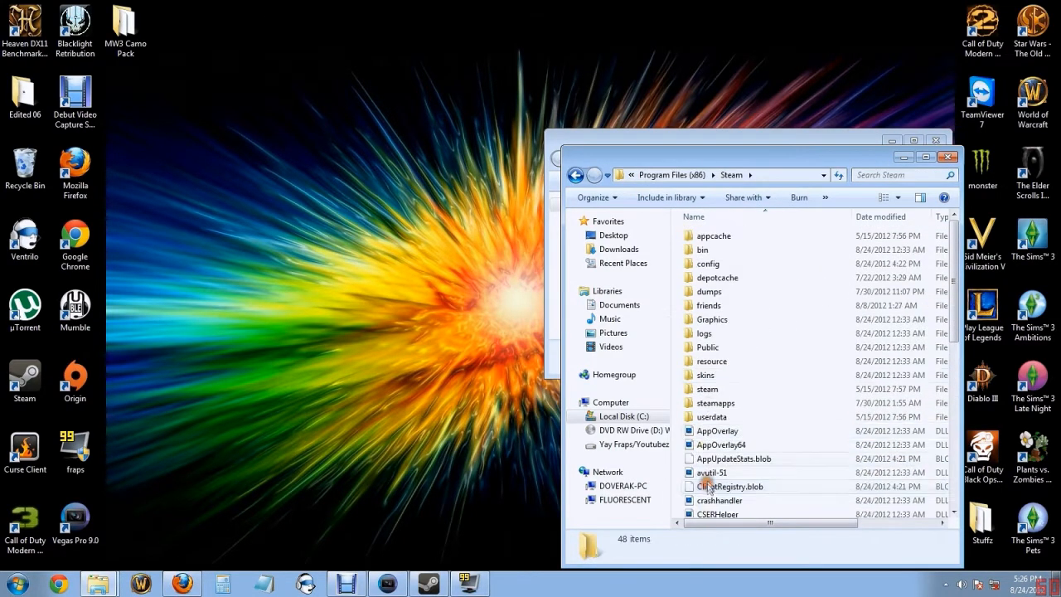
Go to steamapps, common, call of duty modern warfare 3, main and select the iw_06 file.
double_click(716, 403)
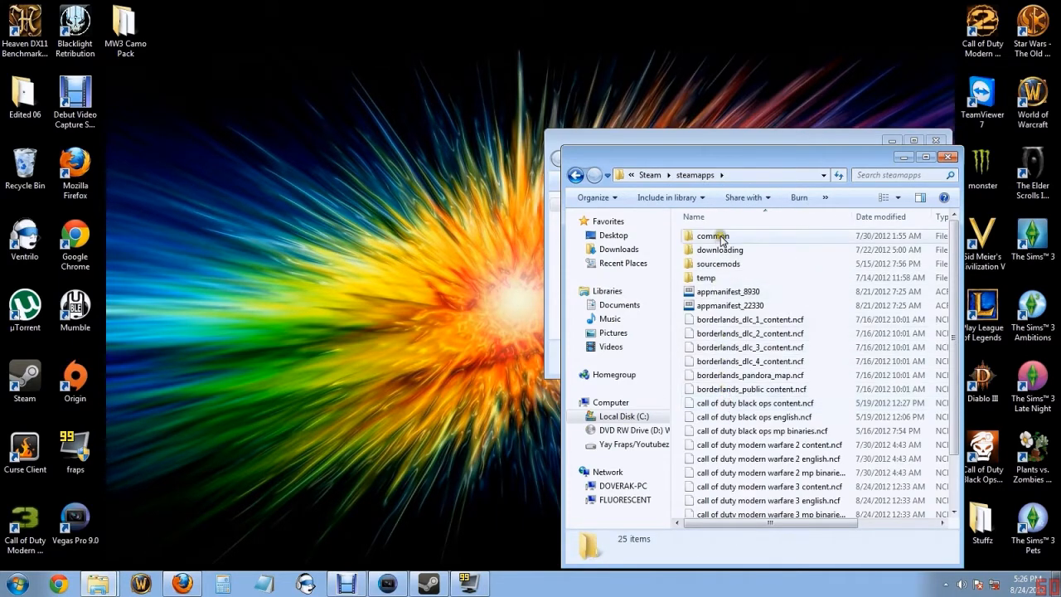
double_click(719, 238)
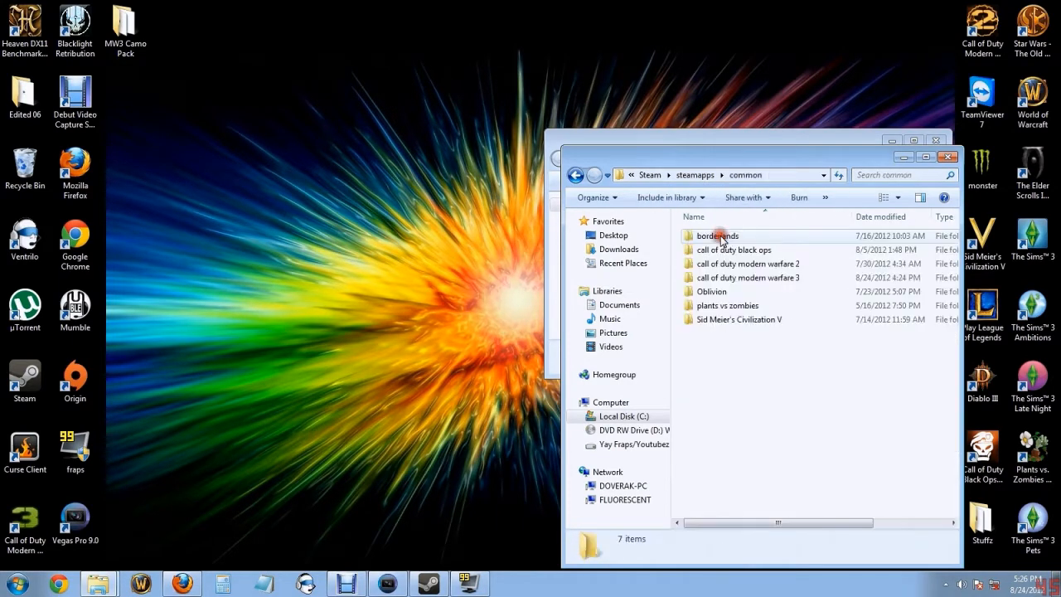
double_click(733, 280)
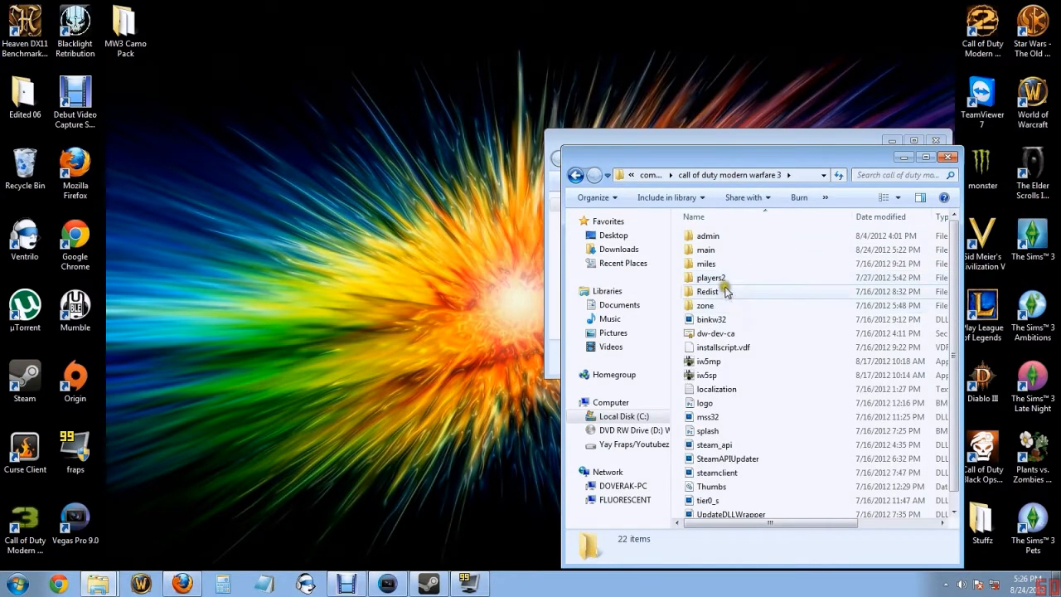
double_click(717, 251)
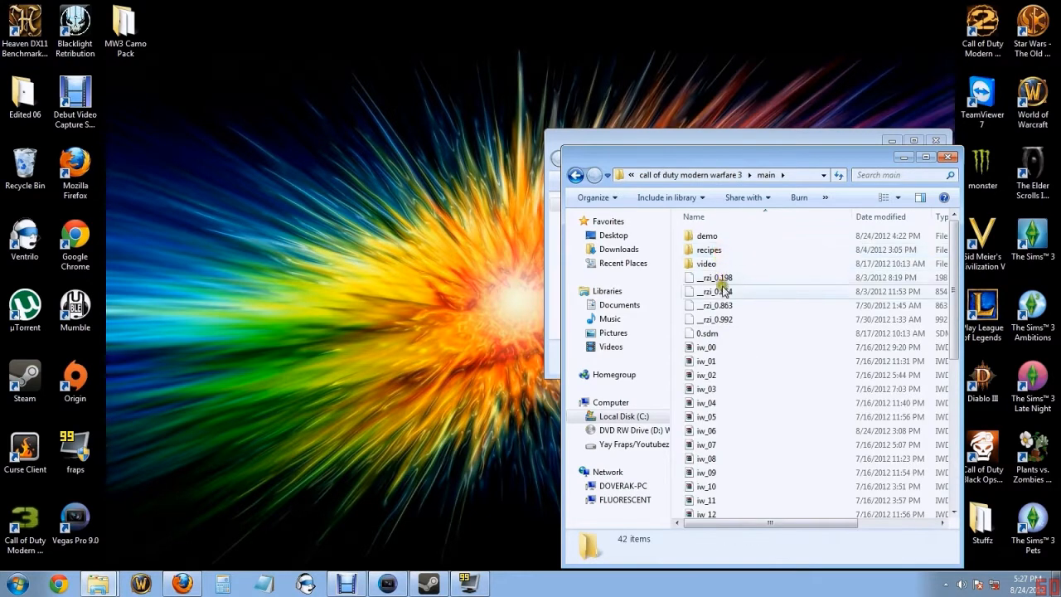
left_click(726, 430)
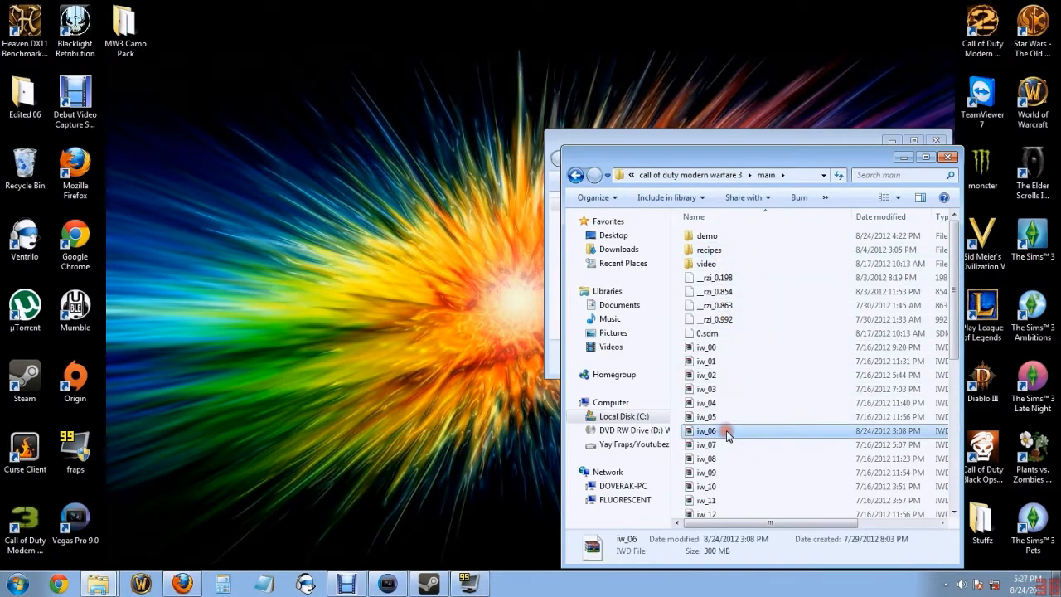
Create a new folder on the desktop named Original 06.
right_click(285, 264)
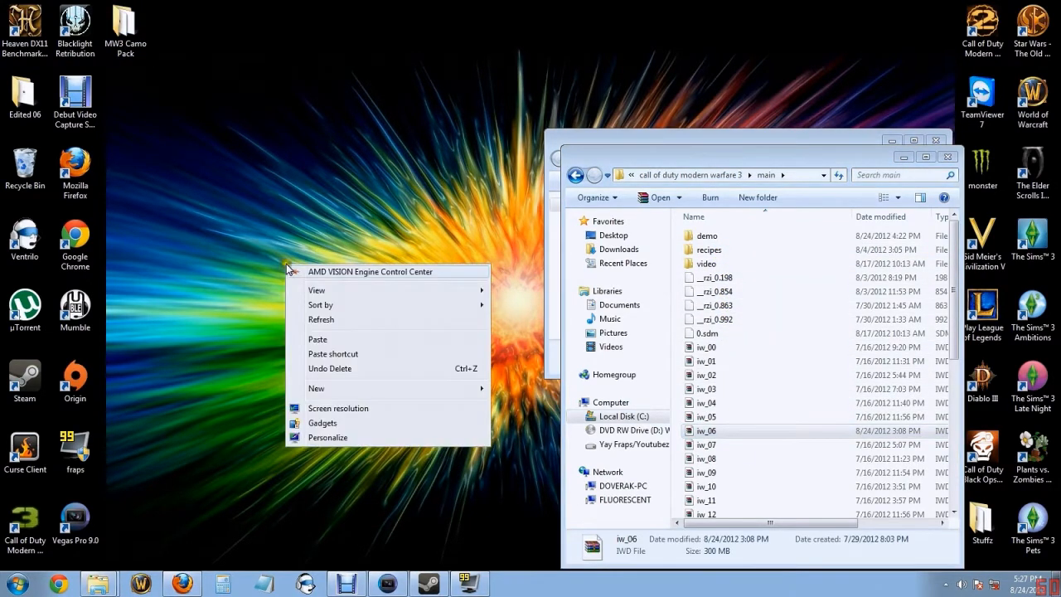
mouse_move(342, 393)
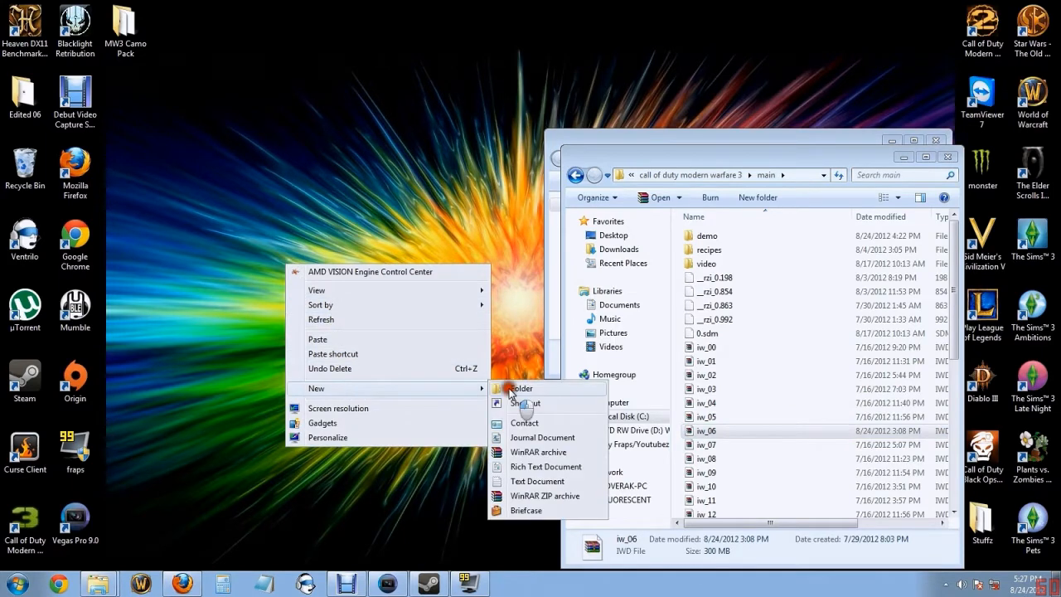
left_click(512, 387)
type("Ori")
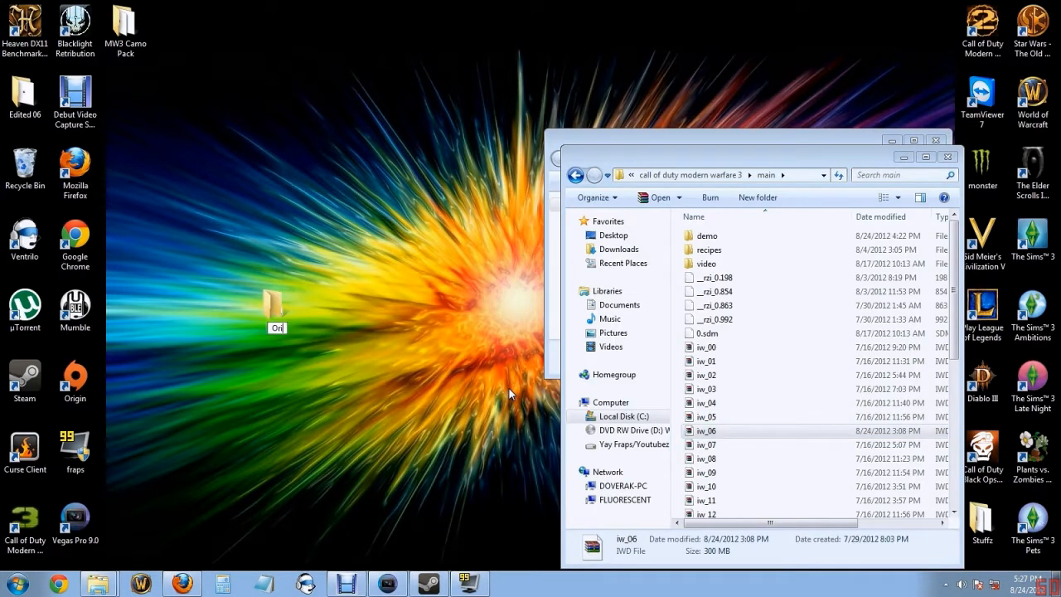
type("ginal 06")
Copy iw_06 from the game's main folder into Original 06, check the folder's contents and close it.
right_click(726, 430)
left_click(759, 350)
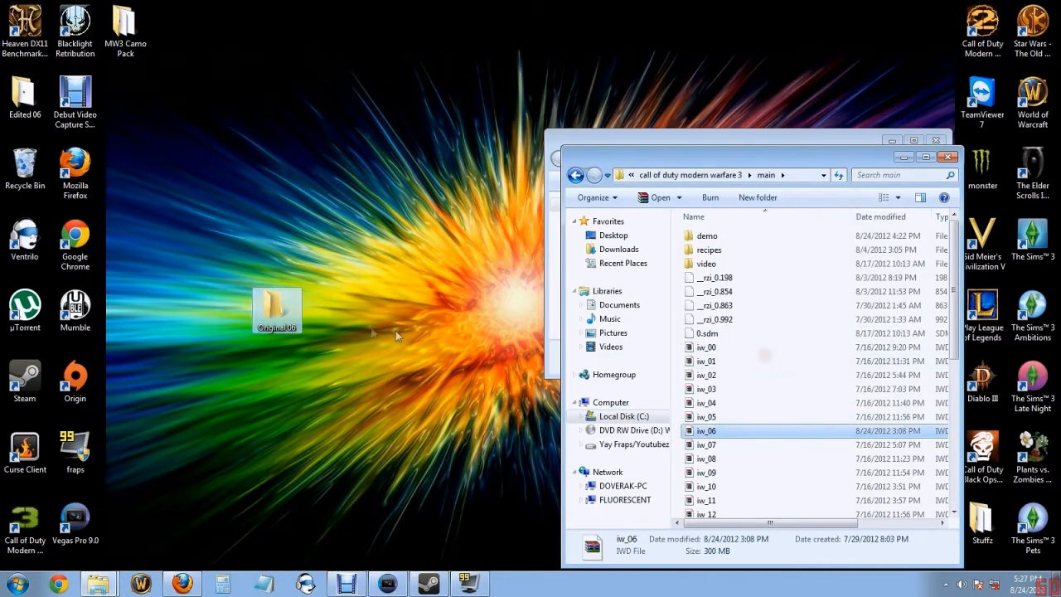
left_click(275, 315)
right_click(276, 317)
left_click(320, 231)
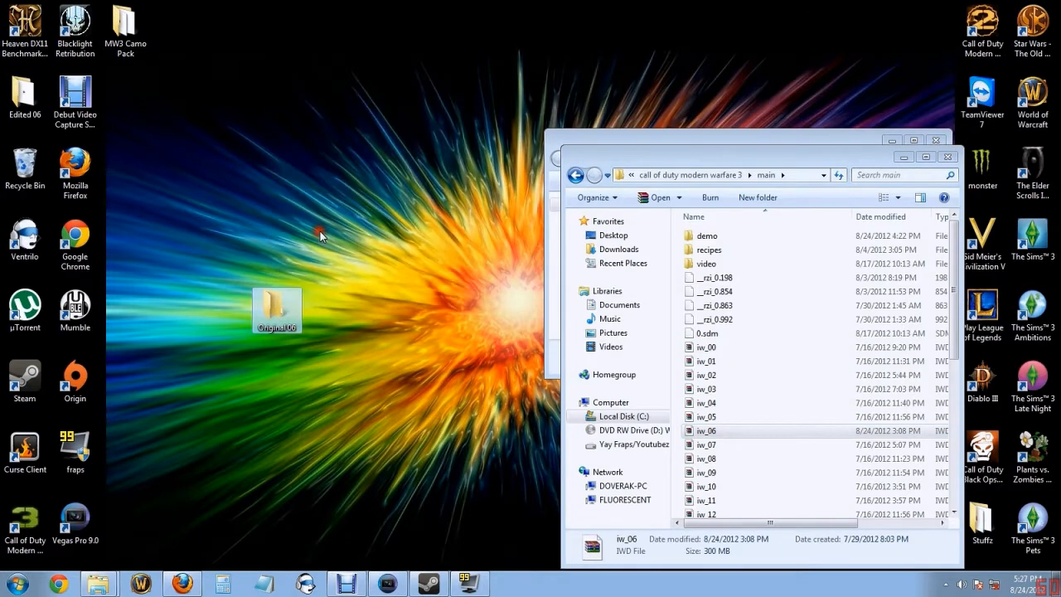
double_click(283, 310)
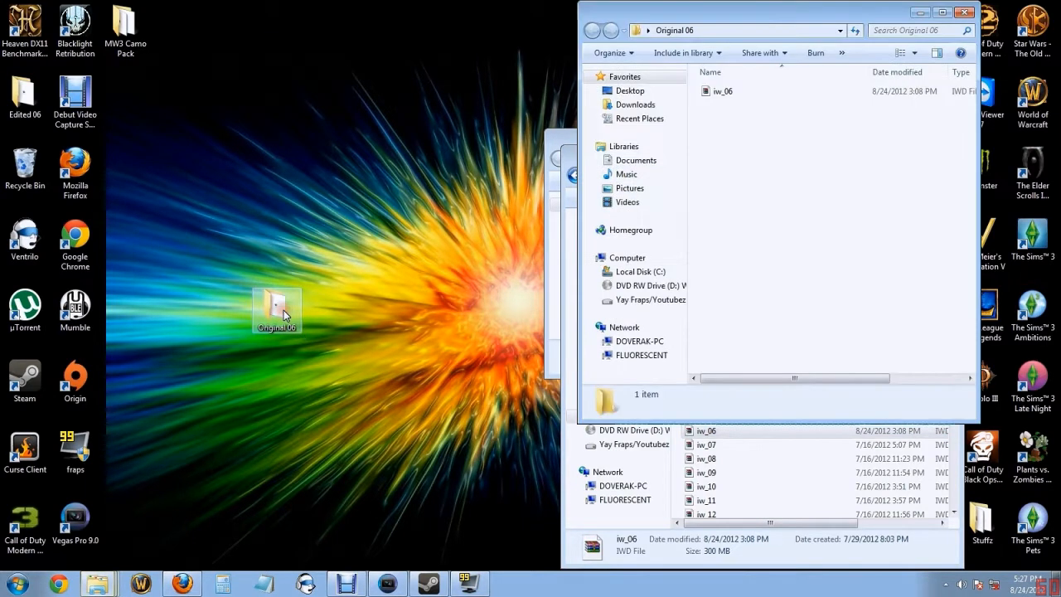
left_click(965, 12)
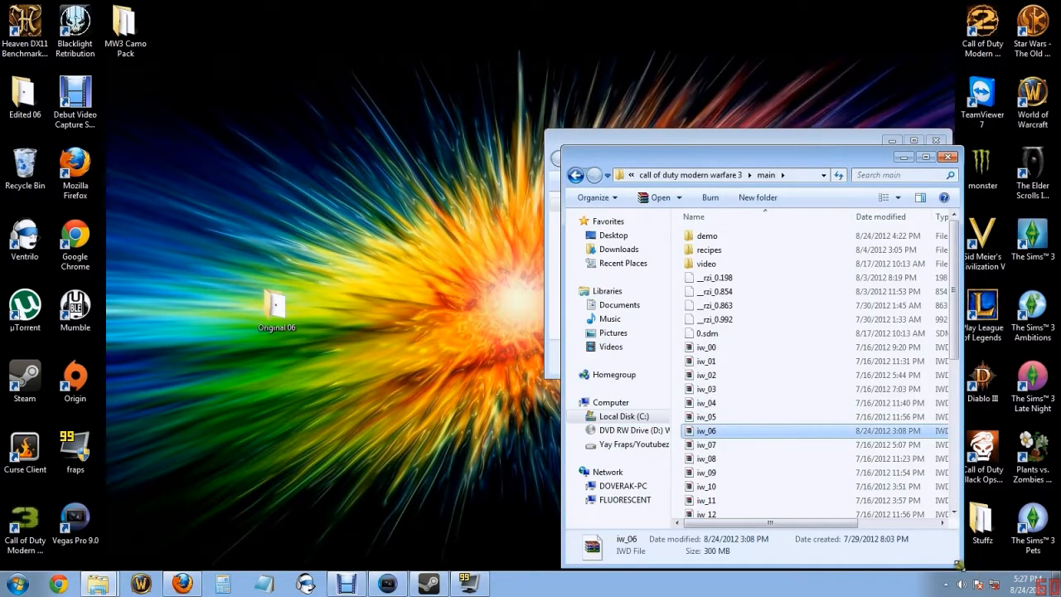
Shrink and minimize the game's main folder window, and reposition the MW3 Camo Pack window.
left_click_drag(959, 565, 971, 454)
left_click_drag(736, 159, 277, 156)
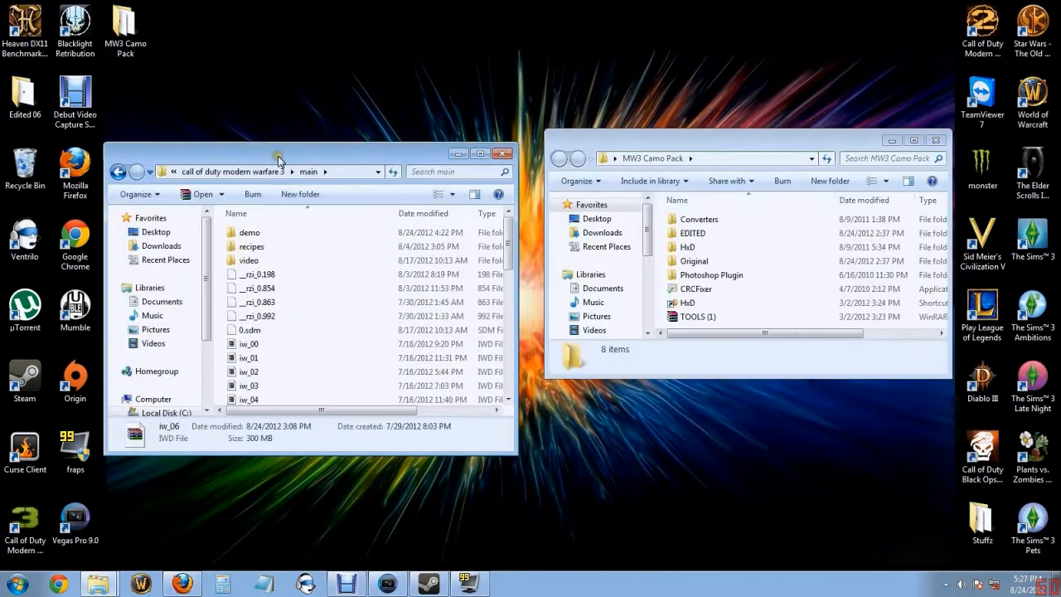
left_click(458, 154)
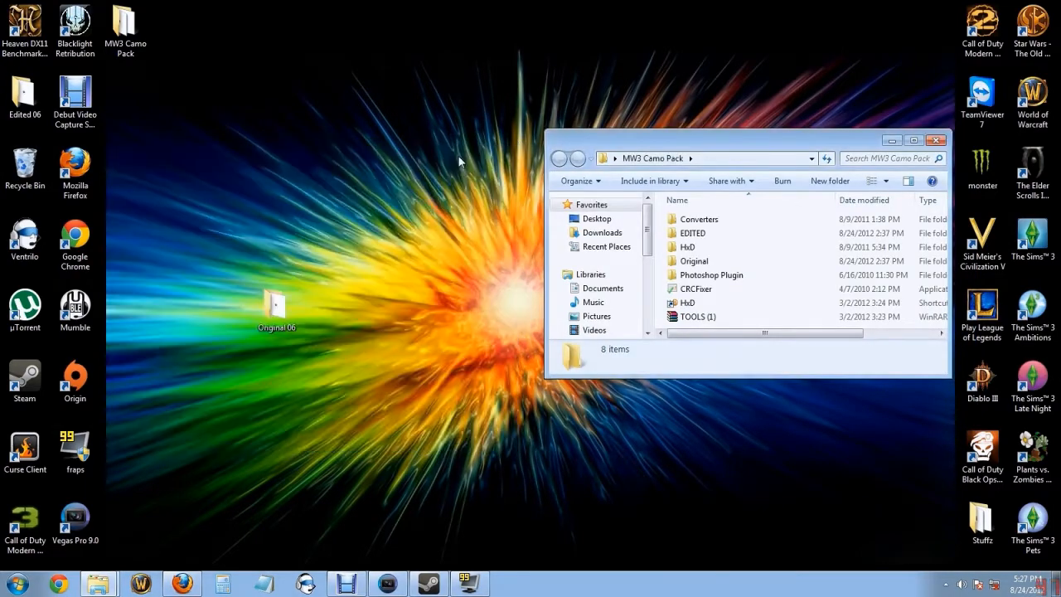
left_click_drag(684, 142, 222, 149)
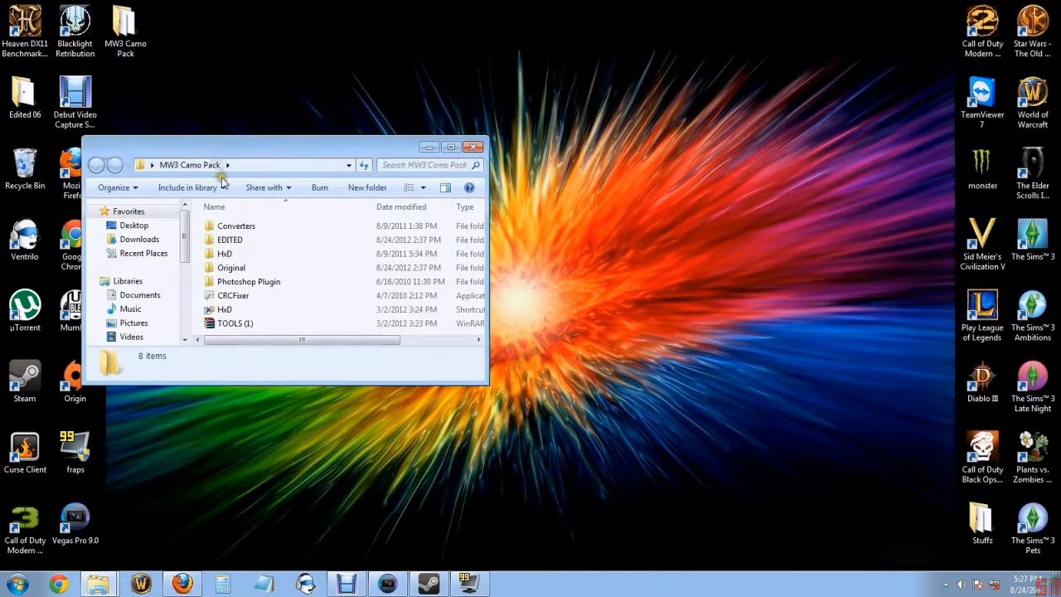
Open the MW3 Camo Pack's Original folder in a separate window and place it beside the pack's window.
double_click(246, 271)
left_click(96, 164)
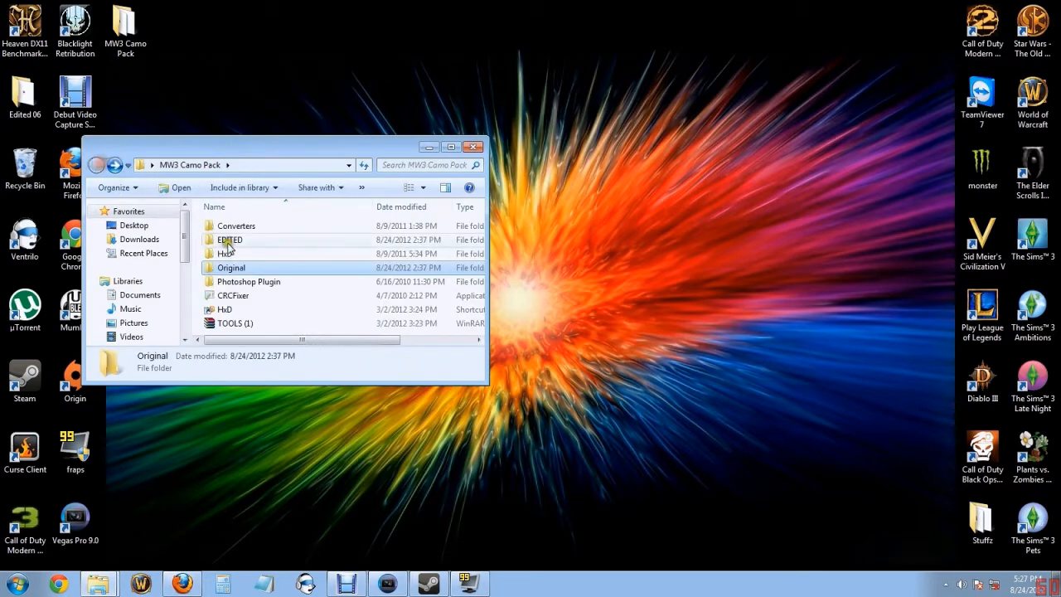
right_click(247, 268)
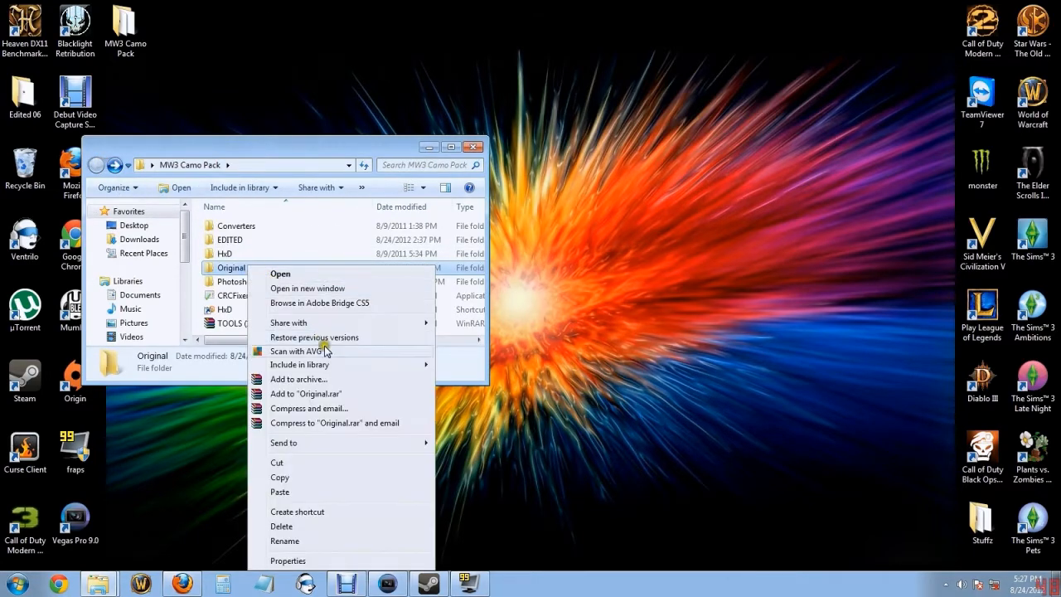
left_click(318, 288)
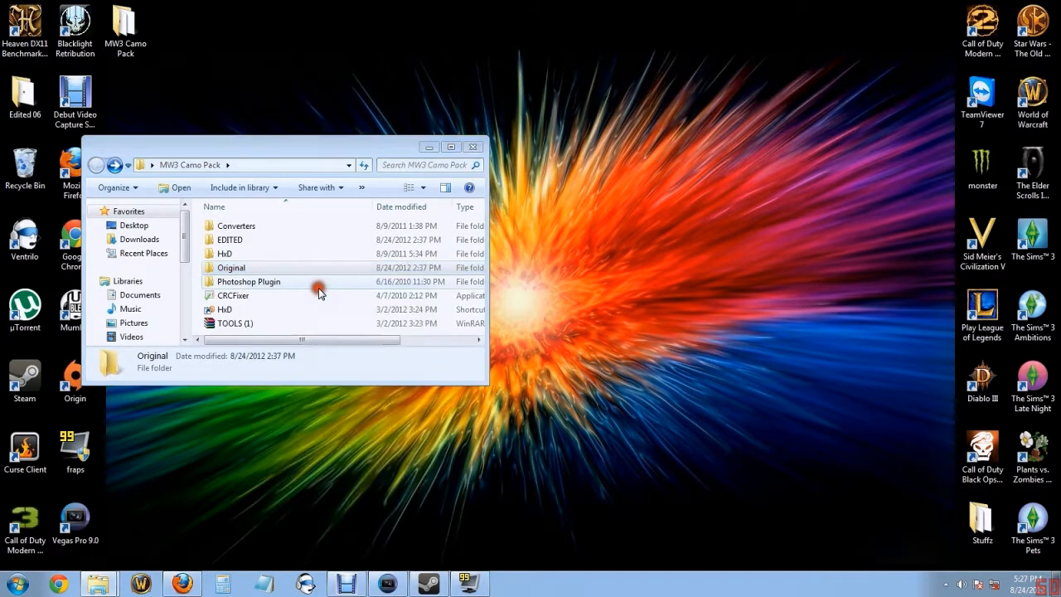
left_click_drag(374, 403, 381, 321)
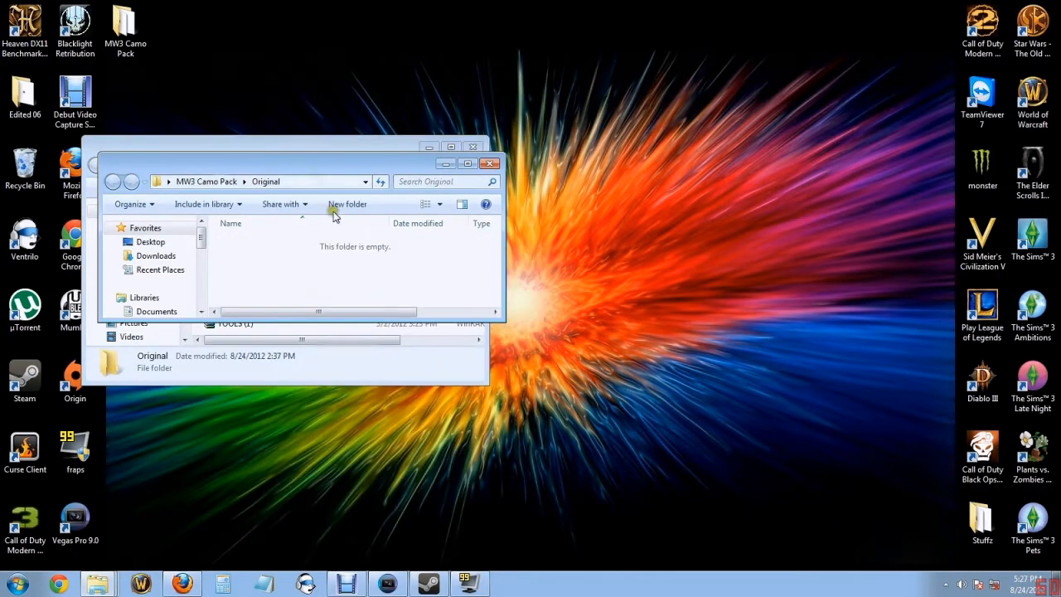
left_click_drag(312, 168, 716, 249)
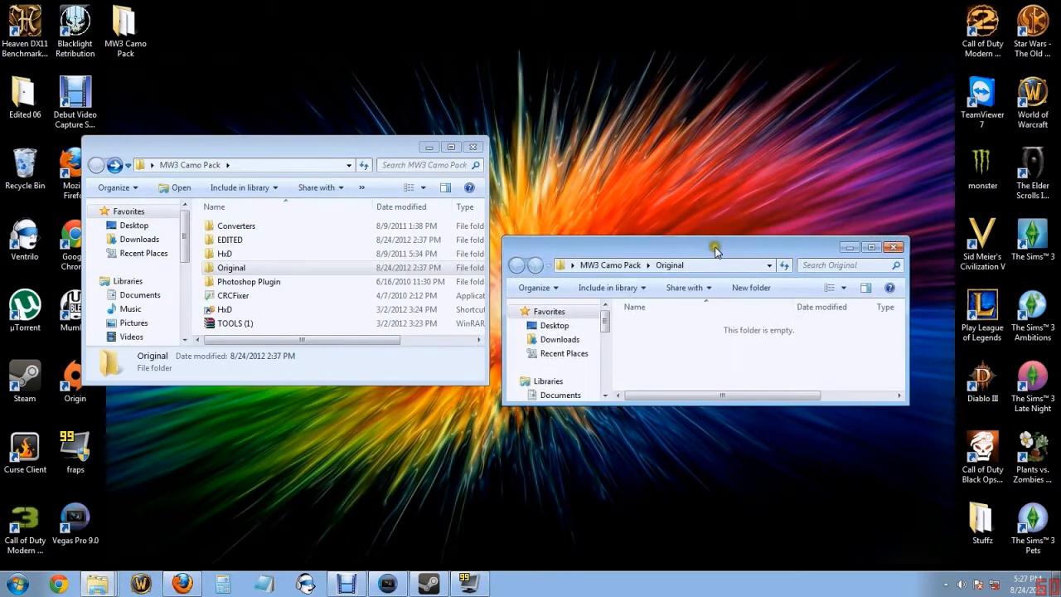
Open the EDITED folder in its own window and place it directly above the Original folder's window.
left_click(245, 241)
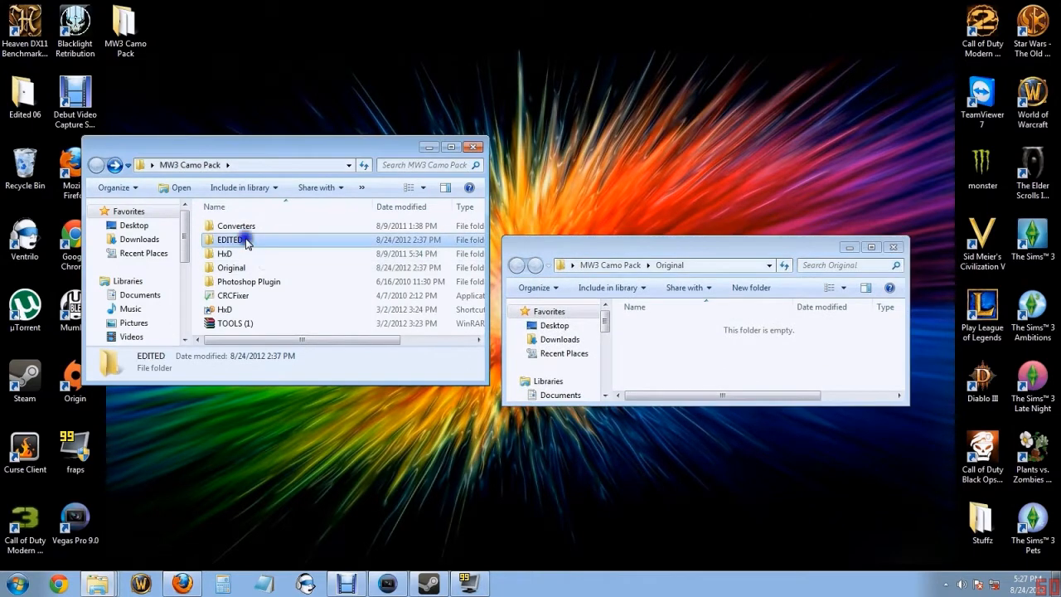
right_click(244, 240)
left_click(319, 263)
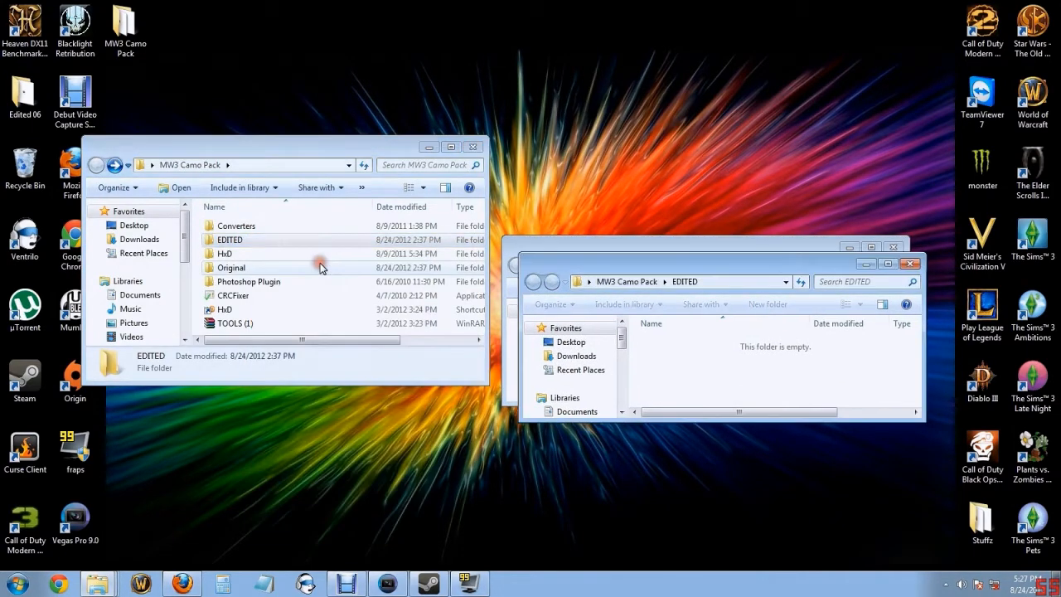
left_click_drag(665, 270, 653, 77)
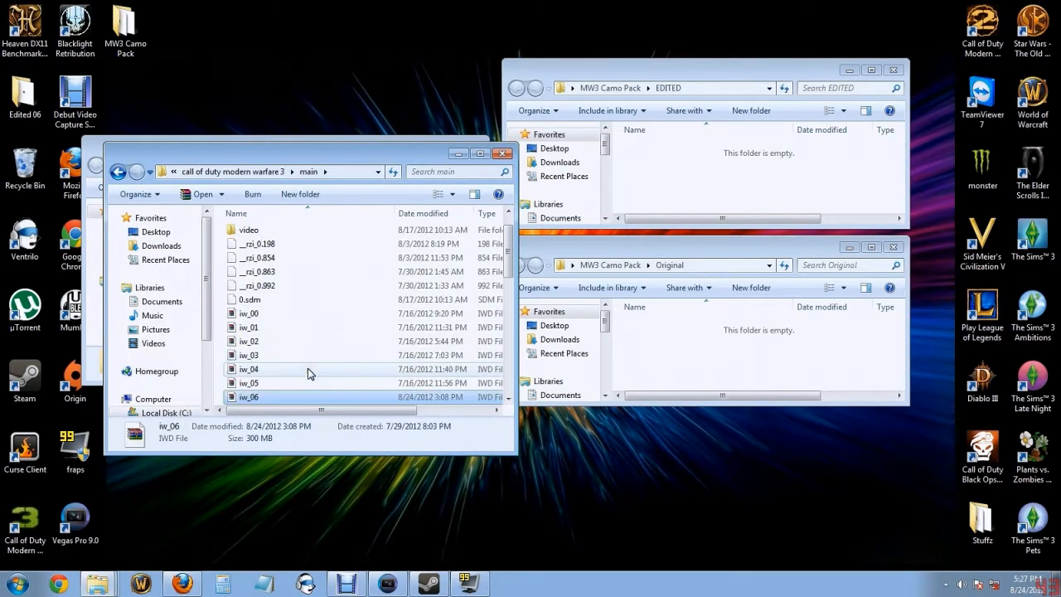
Open the iw_06 archive from the game's main folder and enter its images folder.
scroll(307, 374, "down", 1)
double_click(272, 360)
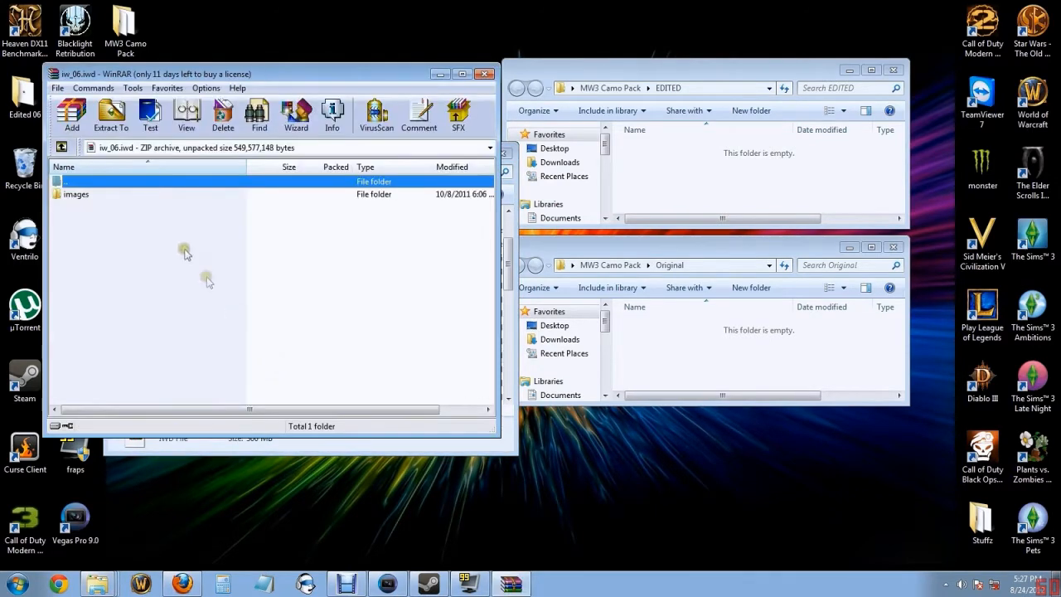
left_click(75, 196)
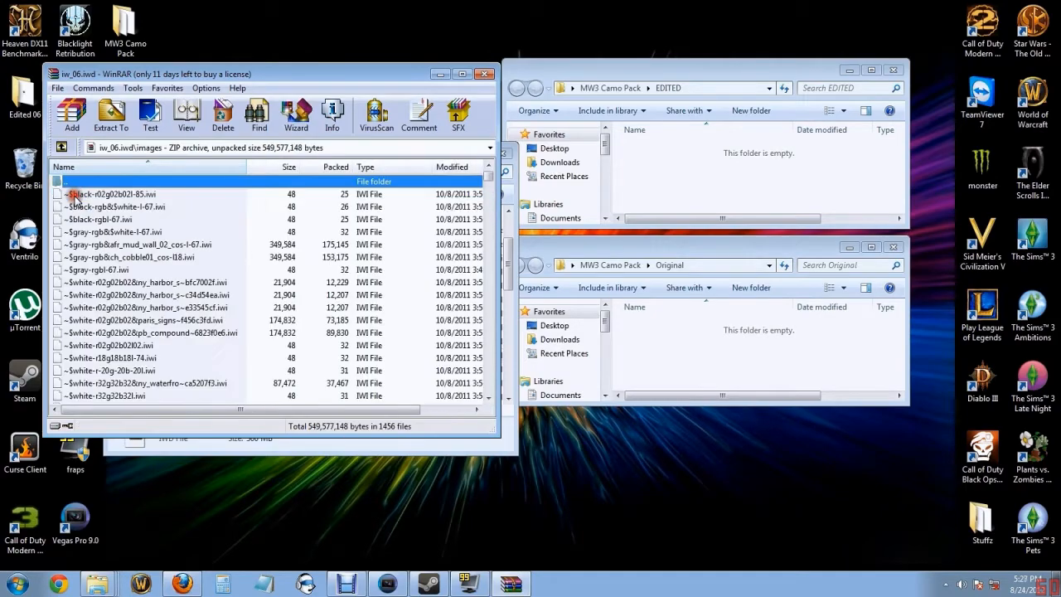
Extract weapon_remington_acr_col.iwi from the archive's images into the Original folder inside MW3 Camo Pack.
left_click_drag(485, 184, 497, 339)
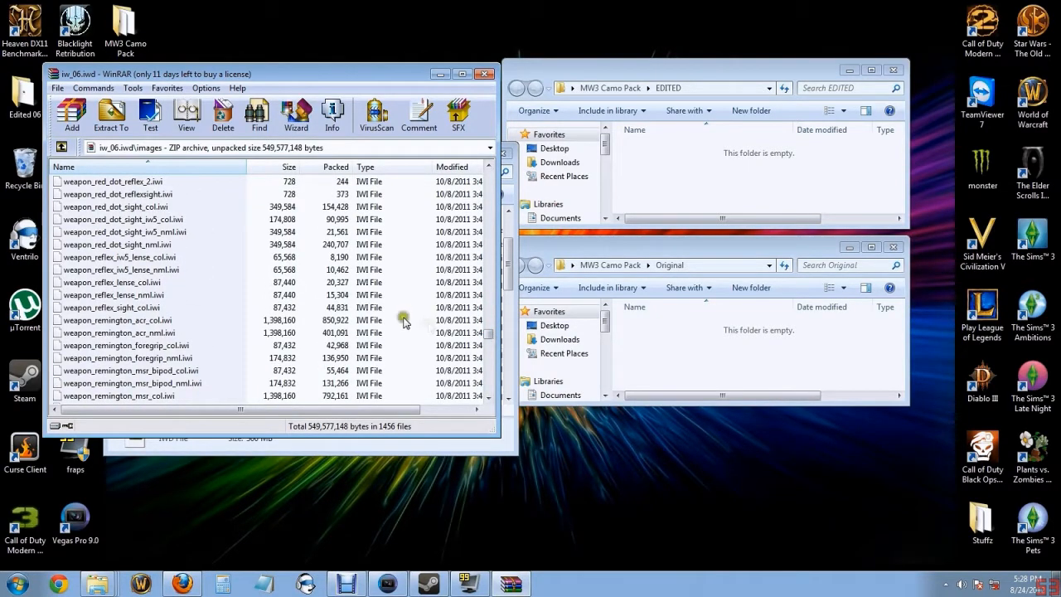
left_click(100, 321)
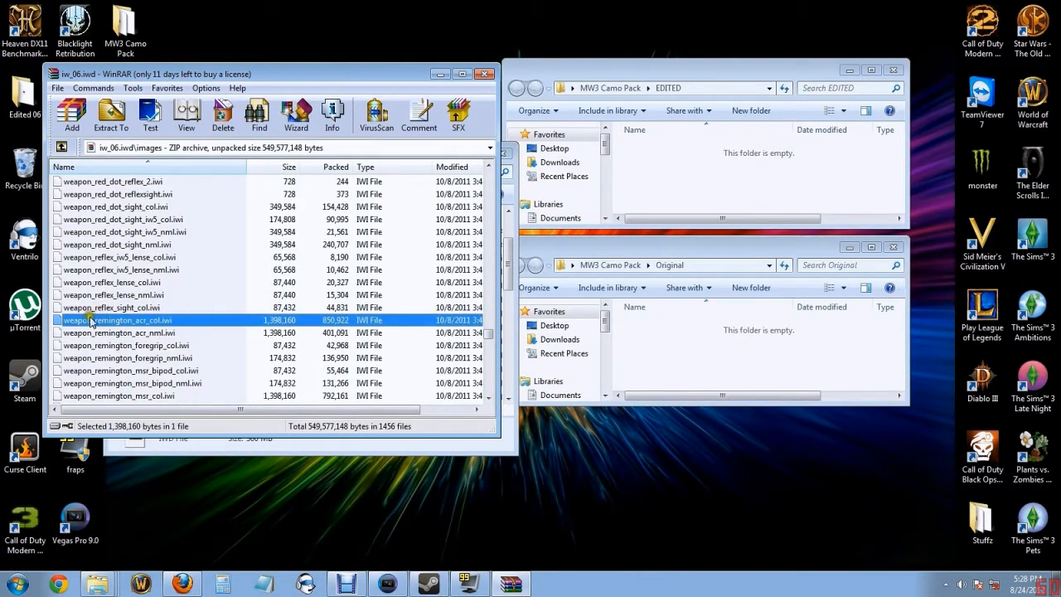
left_click(109, 120)
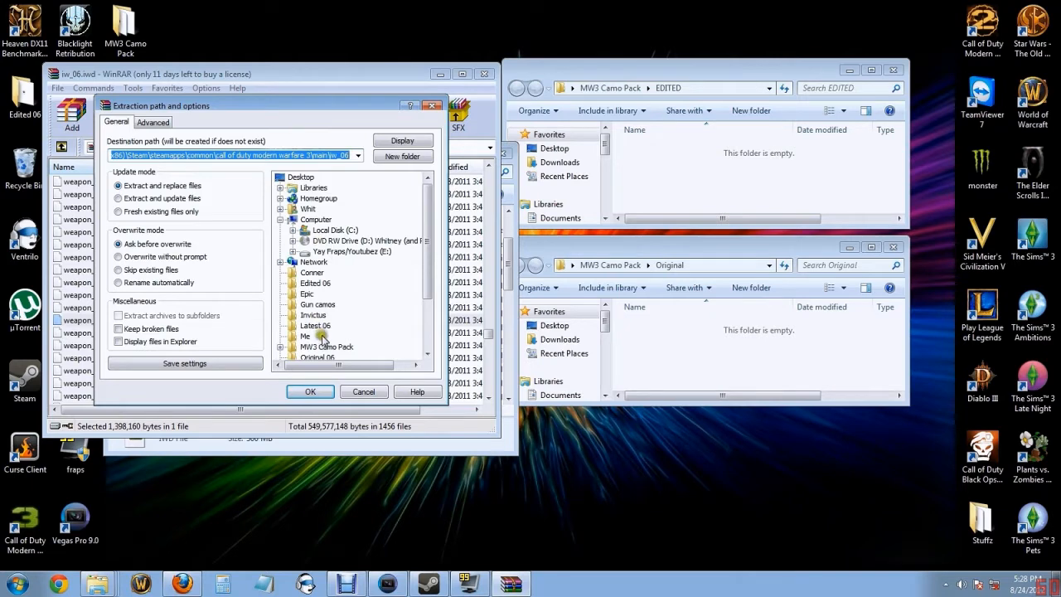
left_click(280, 347)
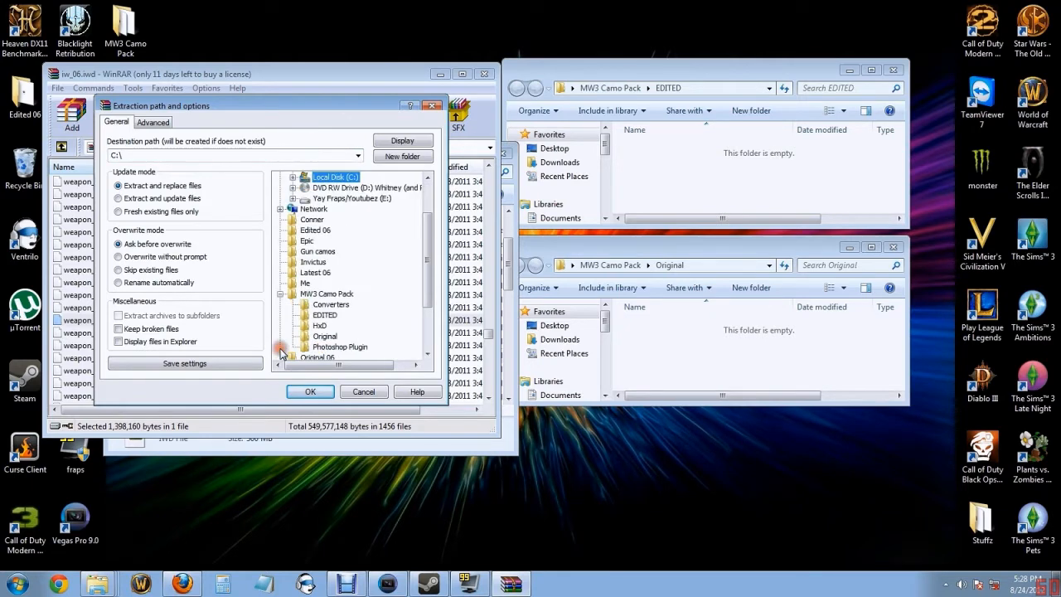
left_click(324, 336)
left_click(311, 392)
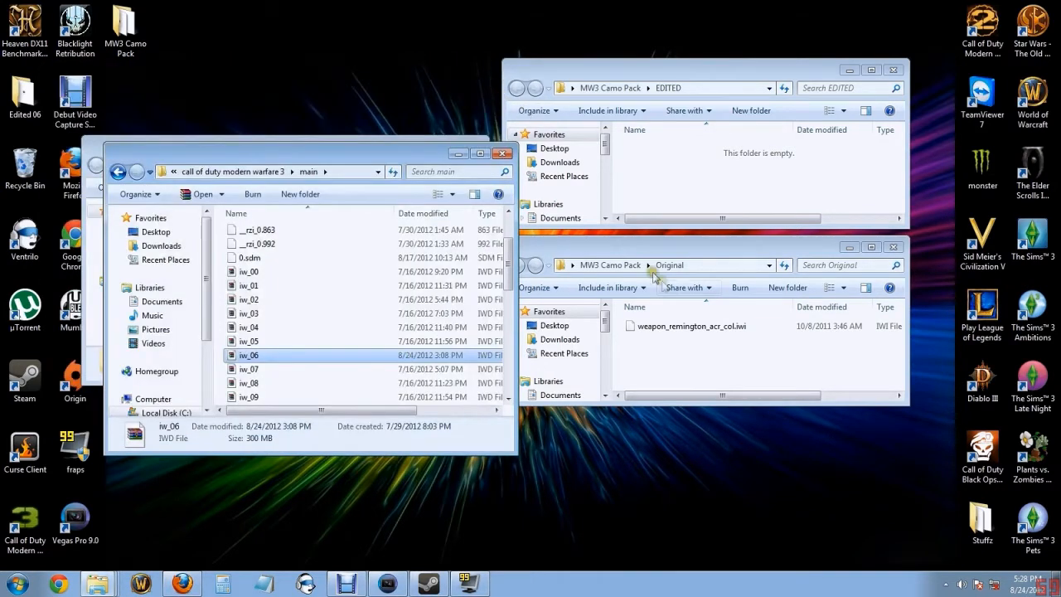
Minimize the game's main folder, convert weapon_remington_acr_col.iwi to DDS with IWI_X_DDS from the Converters folder, and close the preview.
left_click(456, 154)
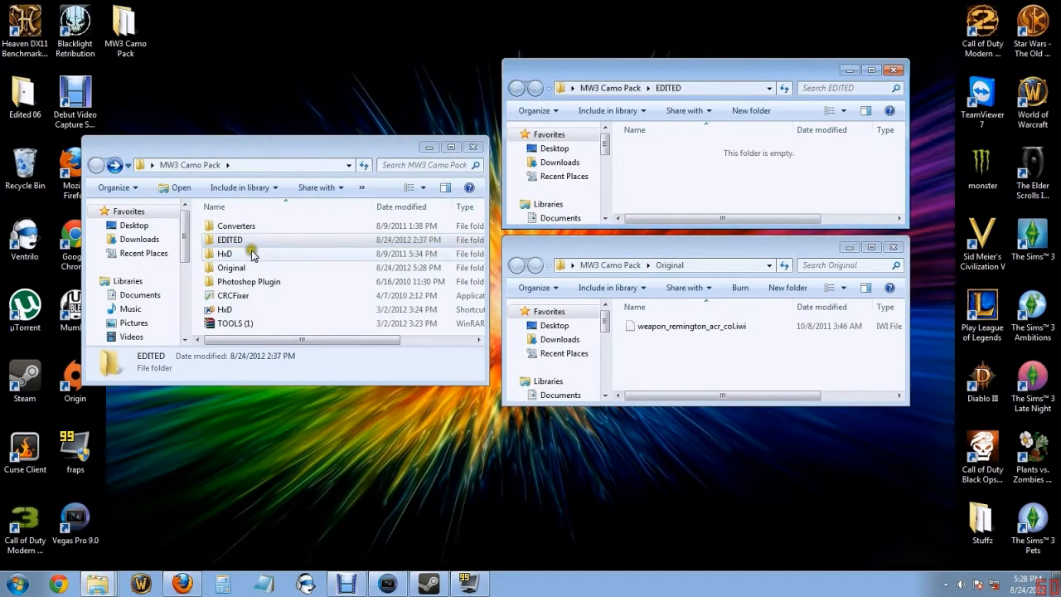
double_click(237, 225)
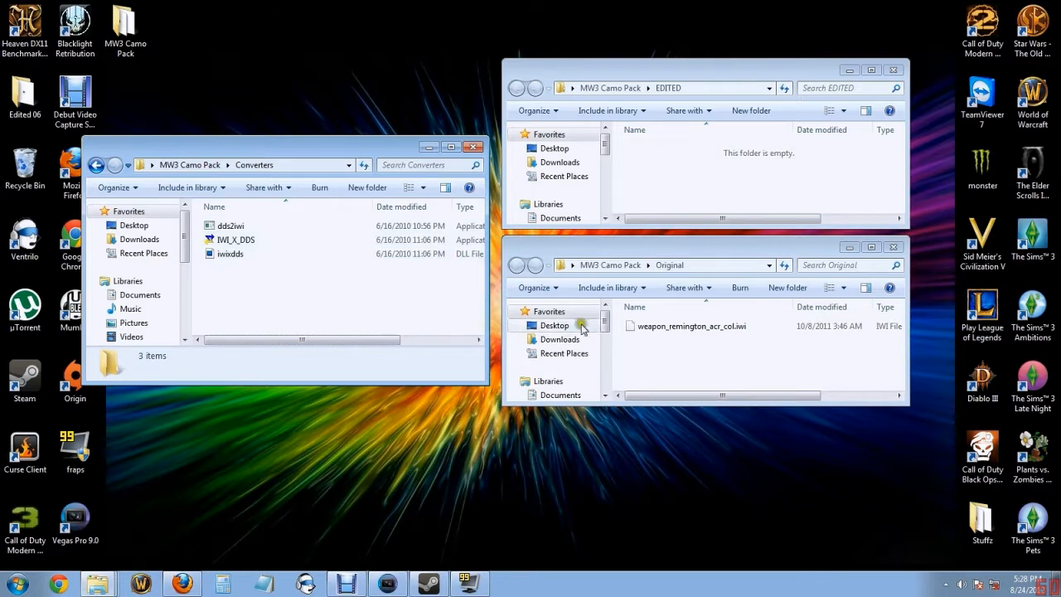
left_click(655, 326)
left_click_drag(679, 326, 282, 240)
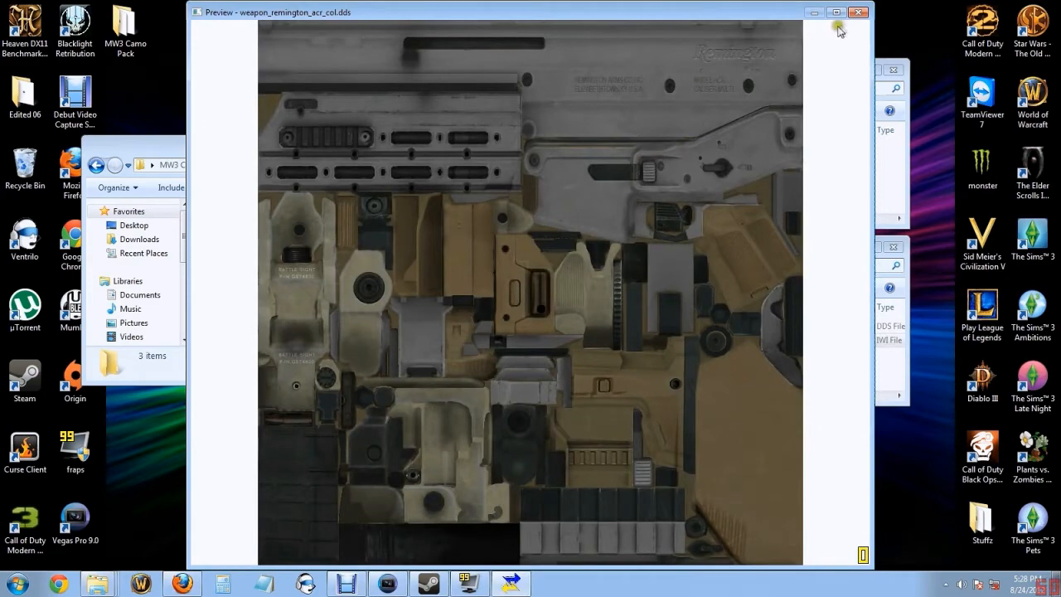
left_click(858, 12)
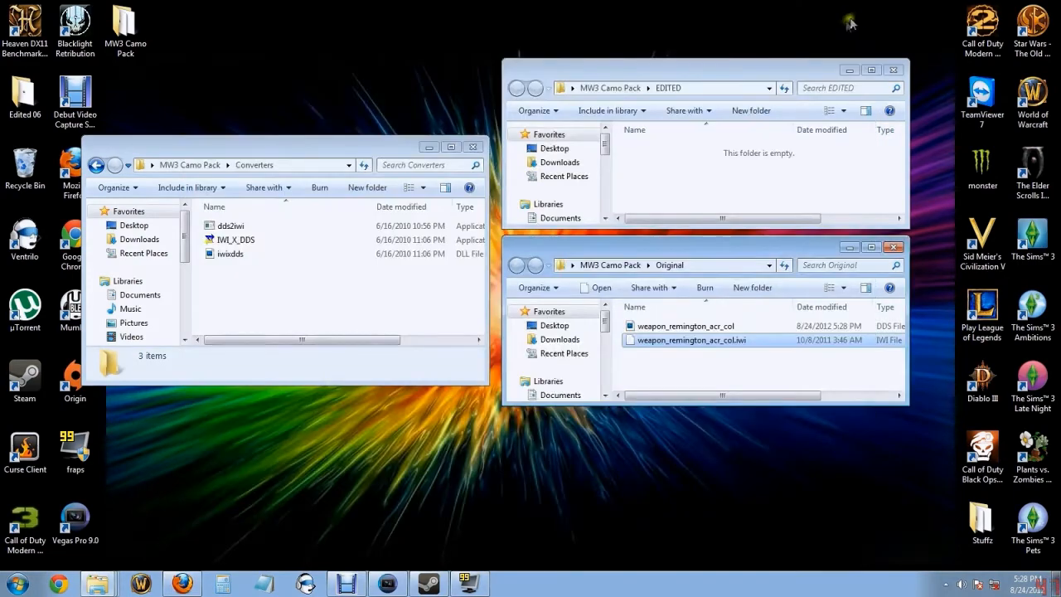
Open the weapon_remington_acr_col DDS file in Photoshop using default sizes, continuing the trial and skipping the Adobe ID.
left_click(646, 328)
double_click(670, 328)
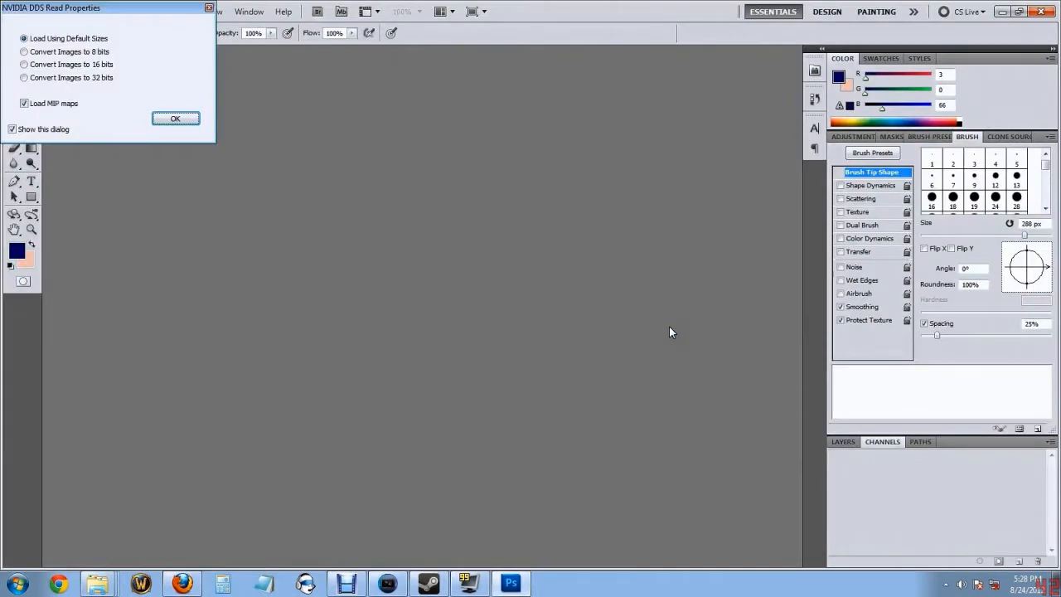
left_click(170, 119)
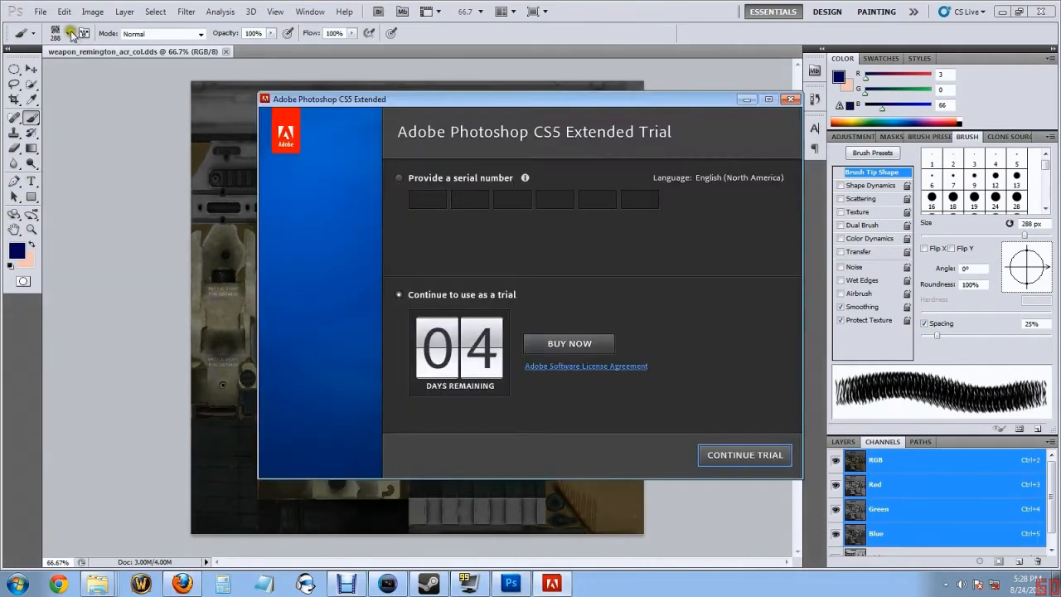
left_click(754, 454)
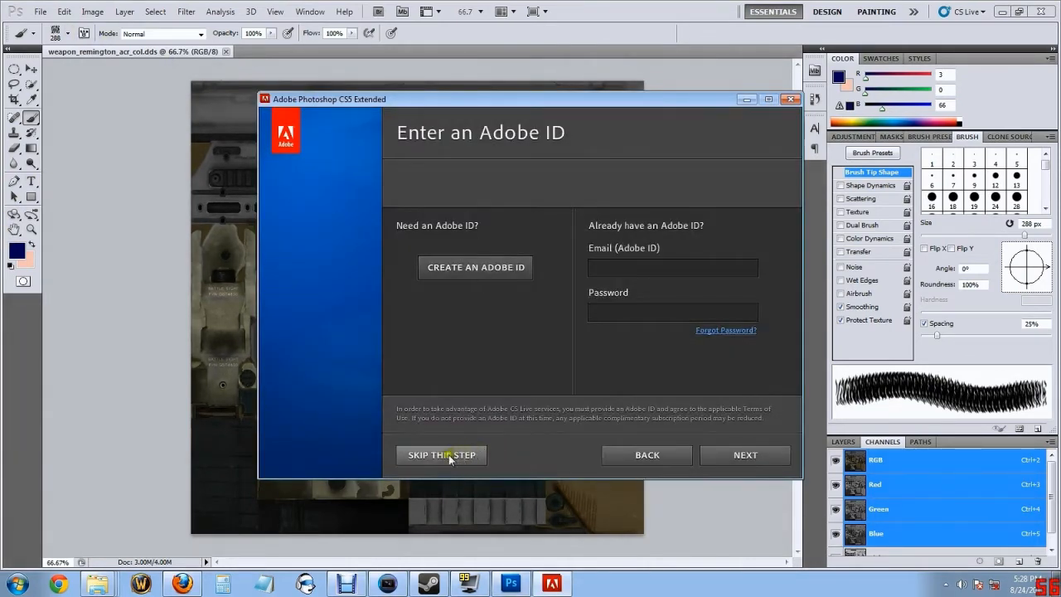
left_click(448, 454)
Choose the 38 hard round brush at 100% hardness and enlarge it to 1009 px.
left_click(69, 33)
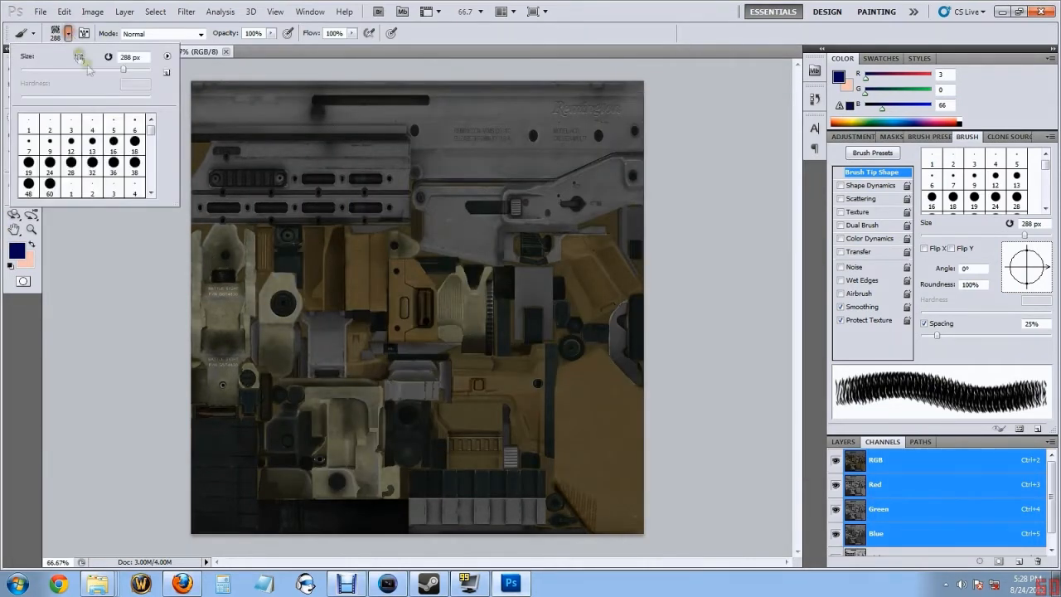
left_click(134, 164)
left_click_drag(118, 73, 133, 73)
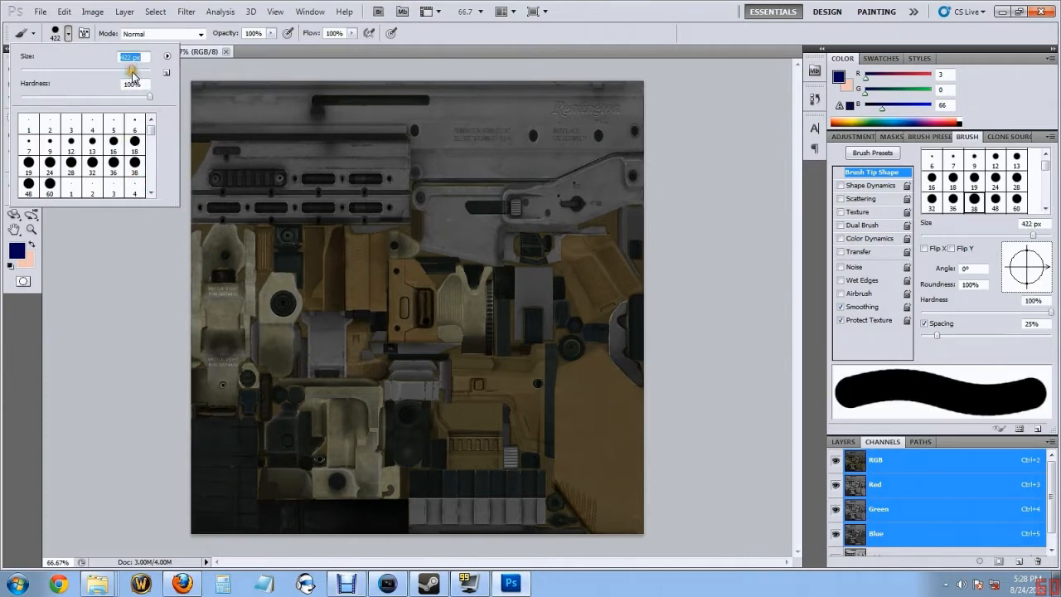
left_click(139, 73)
Set the foreground color to bright blue (0e03f9) and paint over the entire weapon texture.
left_click(16, 250)
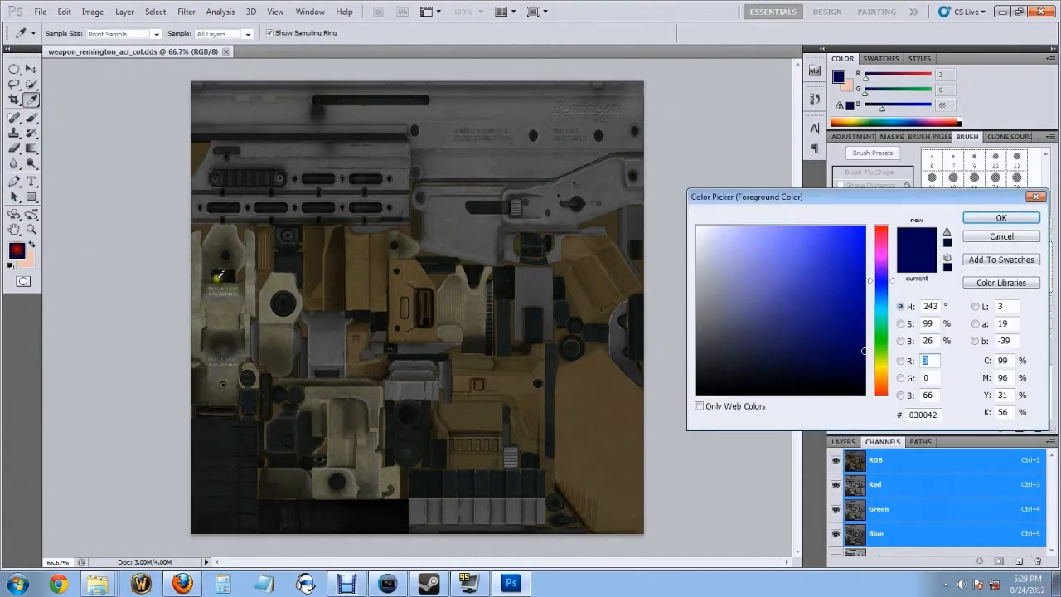
left_click(865, 228)
left_click(1001, 218)
mouse_move(276, 158)
left_mouse_down()
mouse_move(514, 196)
mouse_move(590, 288)
mouse_move(549, 393)
mouse_move(464, 411)
mouse_move(296, 401)
mouse_move(226, 237)
left_mouse_up()
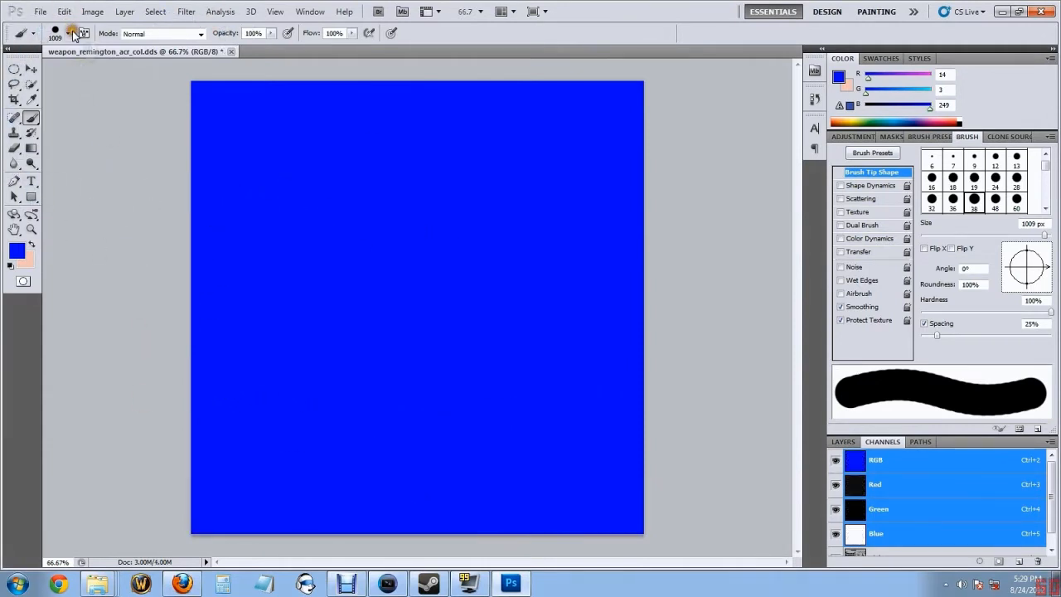
Choose the 504 tiger-stripe brush and set its size to 246 px.
left_click(70, 33)
left_click_drag(151, 132, 151, 141)
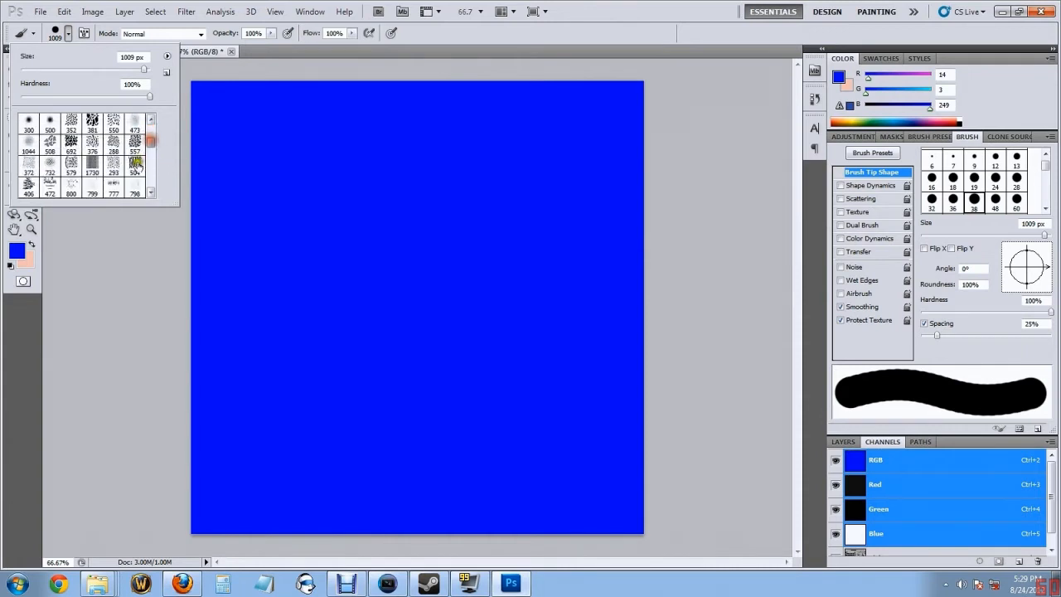
left_click(136, 166)
left_click(133, 72)
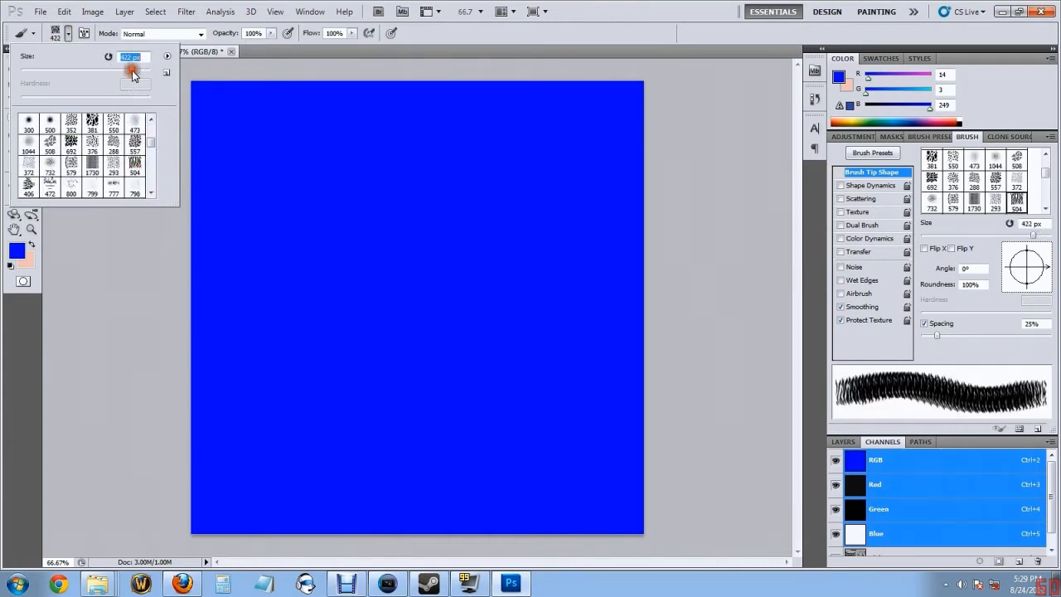
left_click_drag(127, 72, 124, 71)
left_click_drag(122, 73, 121, 72)
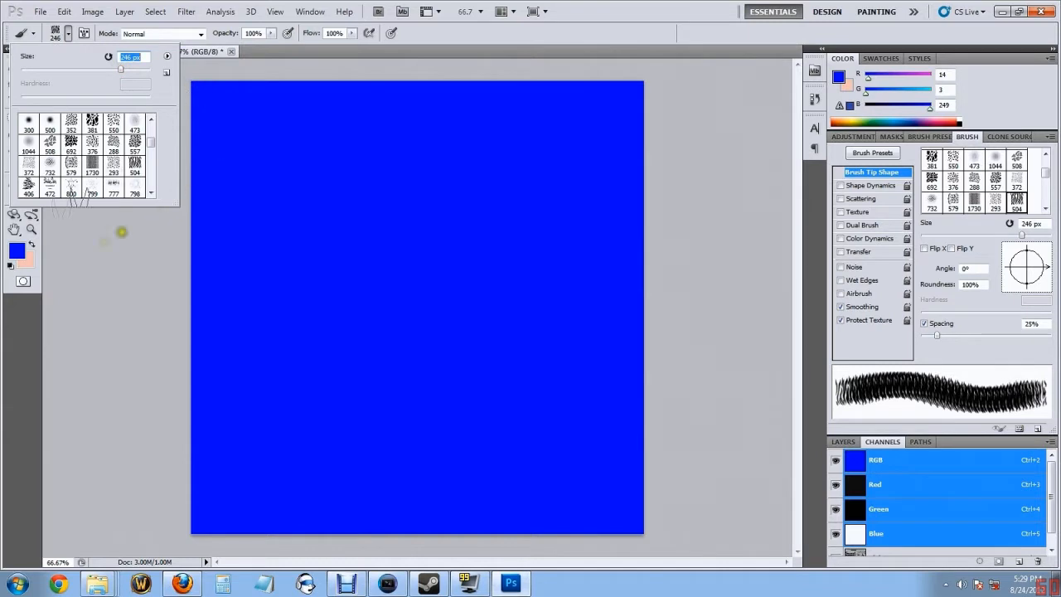
Set the foreground color to a dark blue with RGB values 6, 0, 113.
left_click(23, 252)
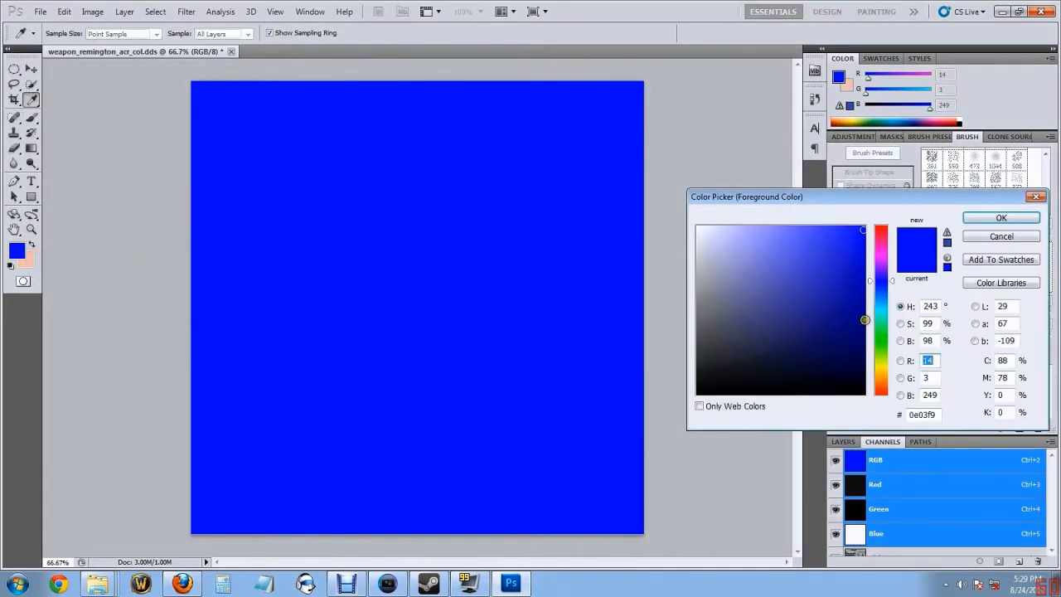
type("6")
left_click(1004, 219)
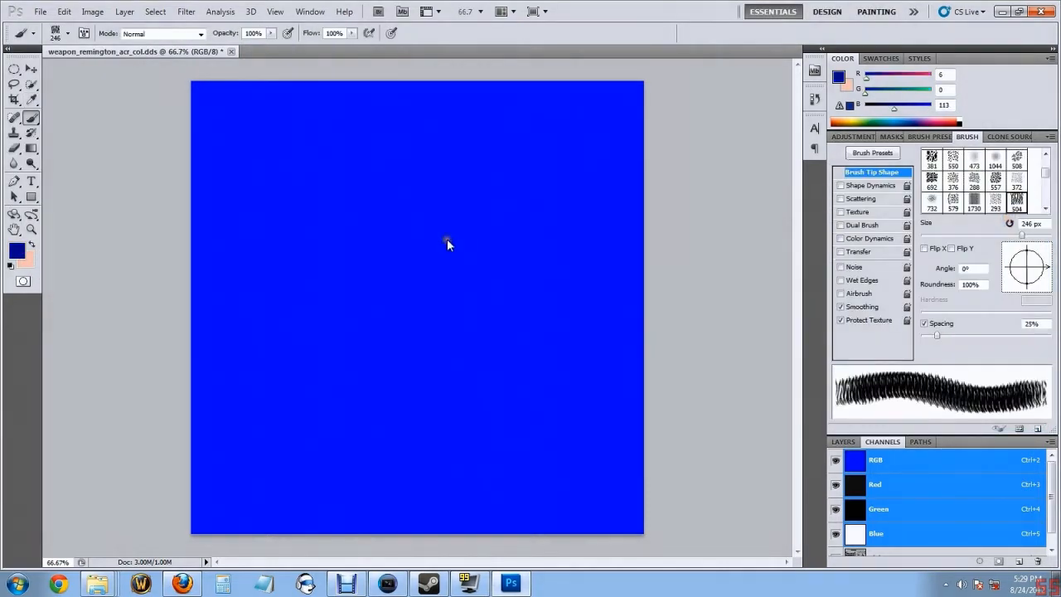
Stamp the dark blue tiger-stripe brush side by side in five rows until the whole blue texture is covered.
left_click(244, 126)
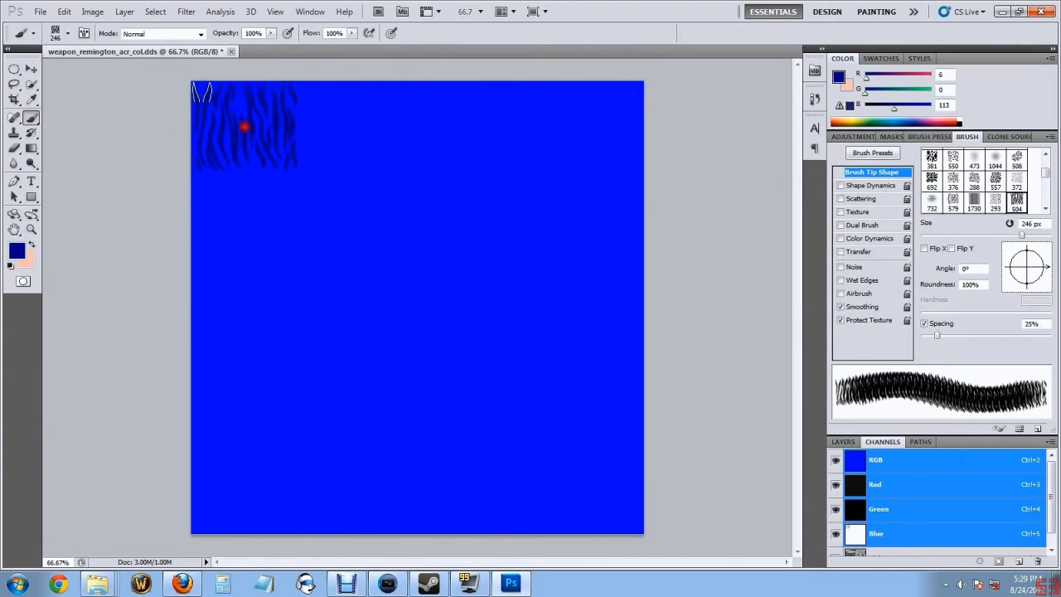
left_click(348, 126)
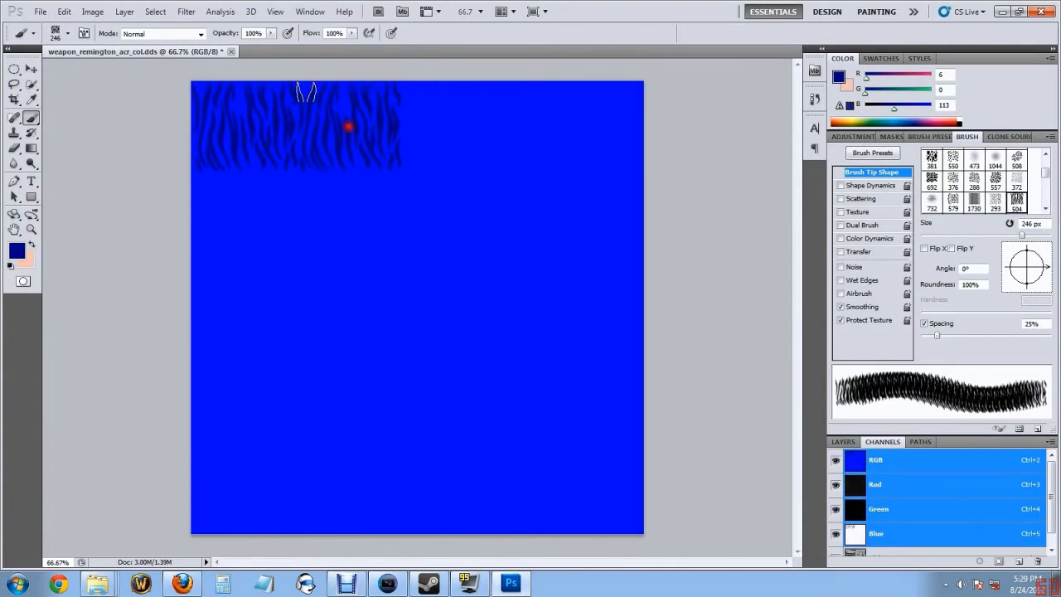
left_click(451, 126)
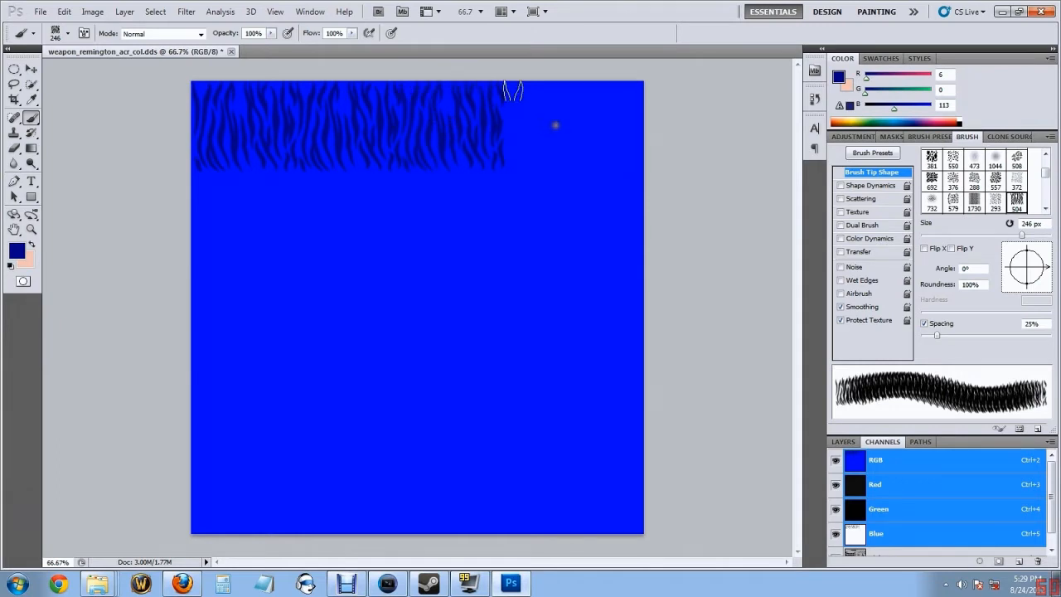
left_click(556, 125)
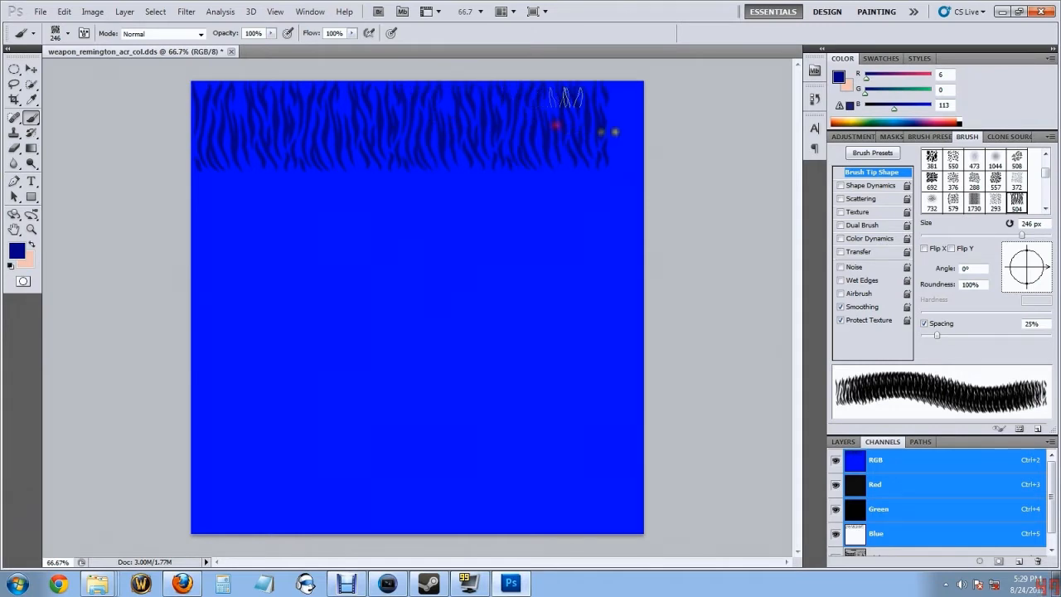
left_click(658, 125)
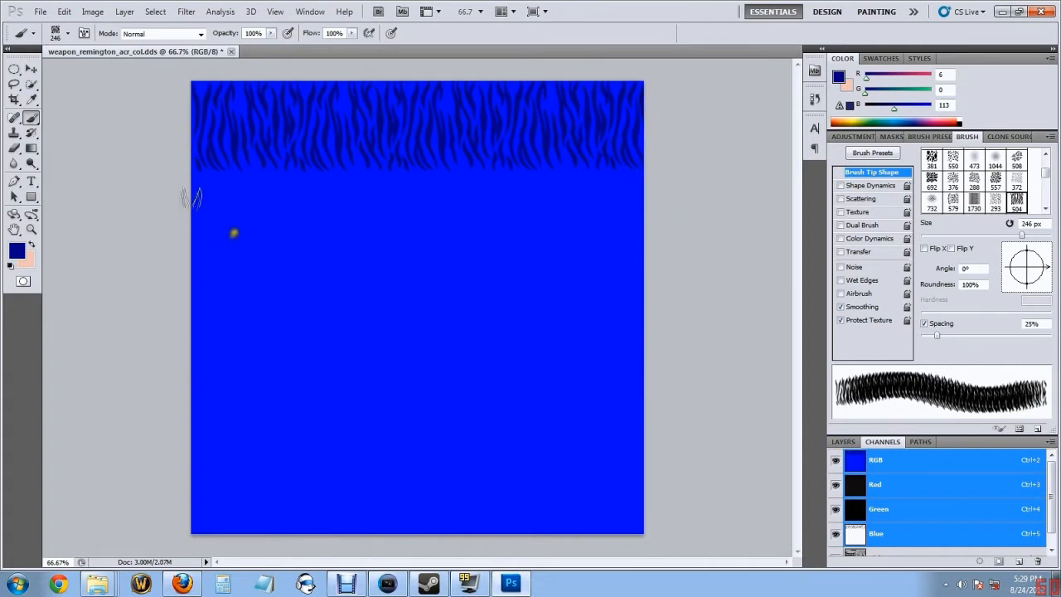
left_click(239, 214)
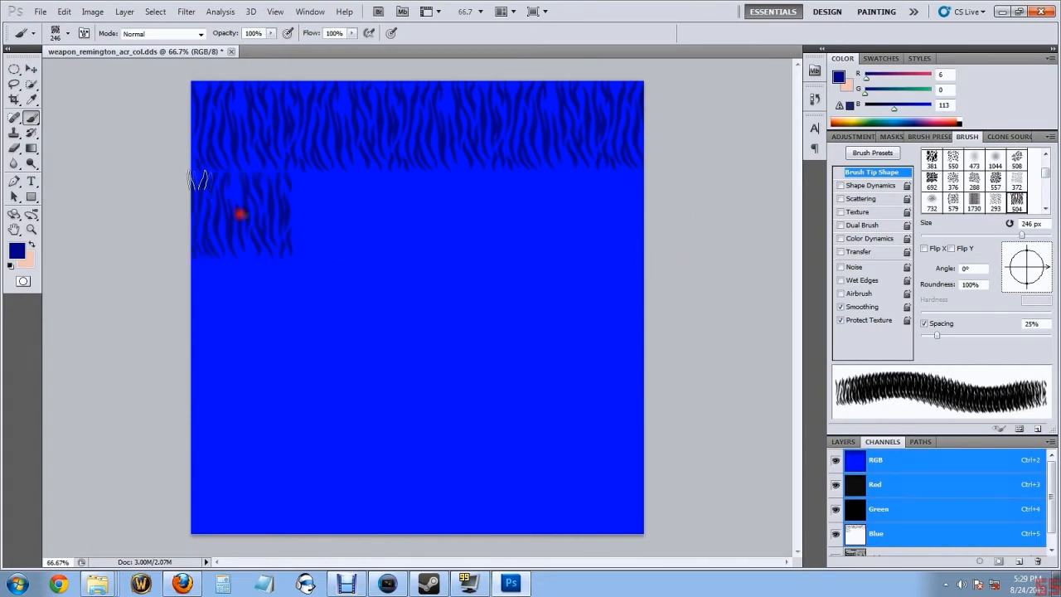
left_click(344, 215)
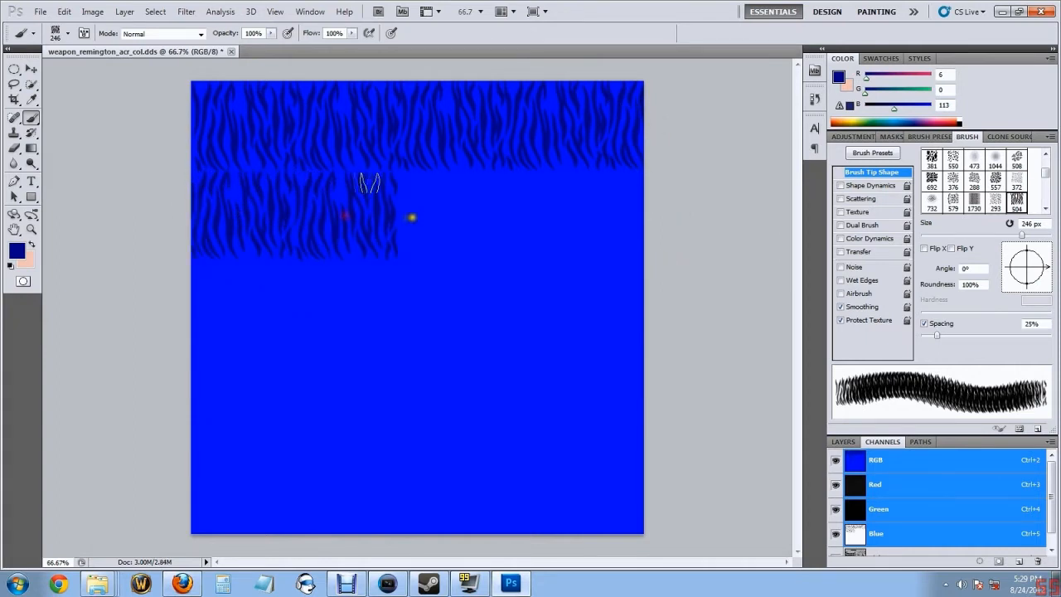
left_click(451, 215)
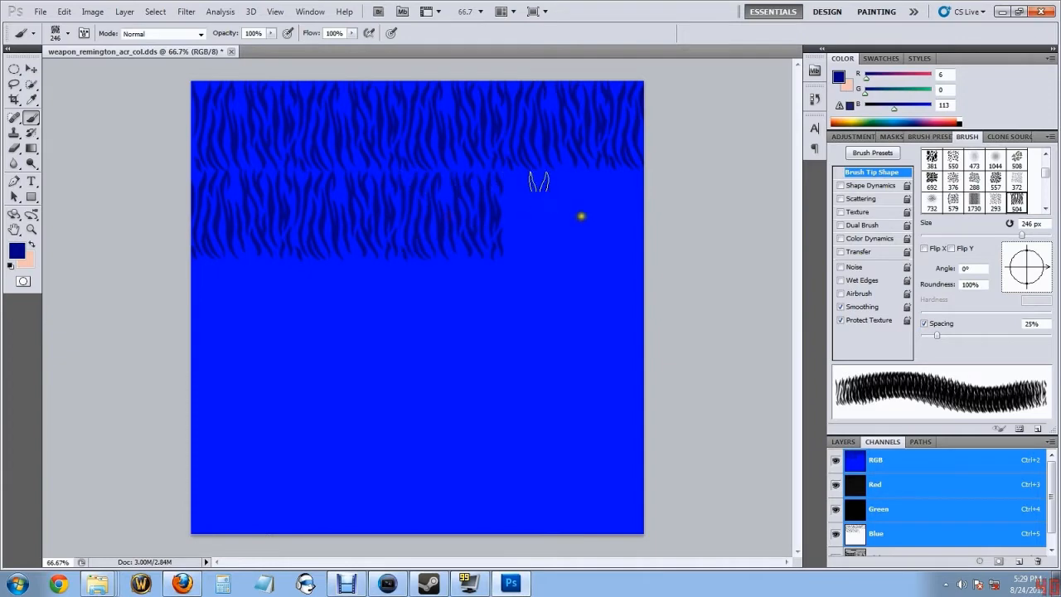
left_click(555, 215)
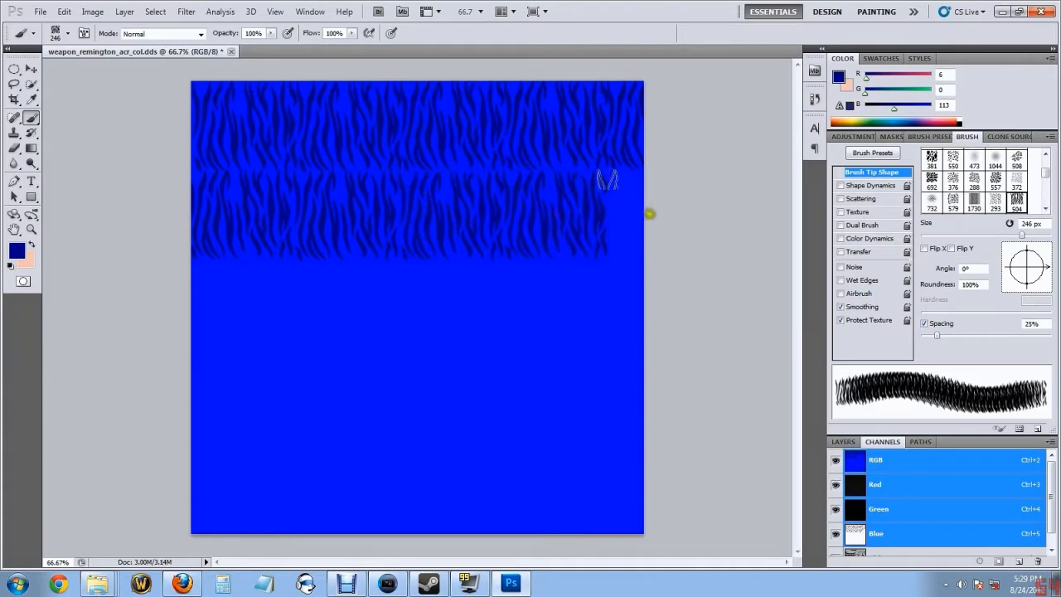
left_click(657, 212)
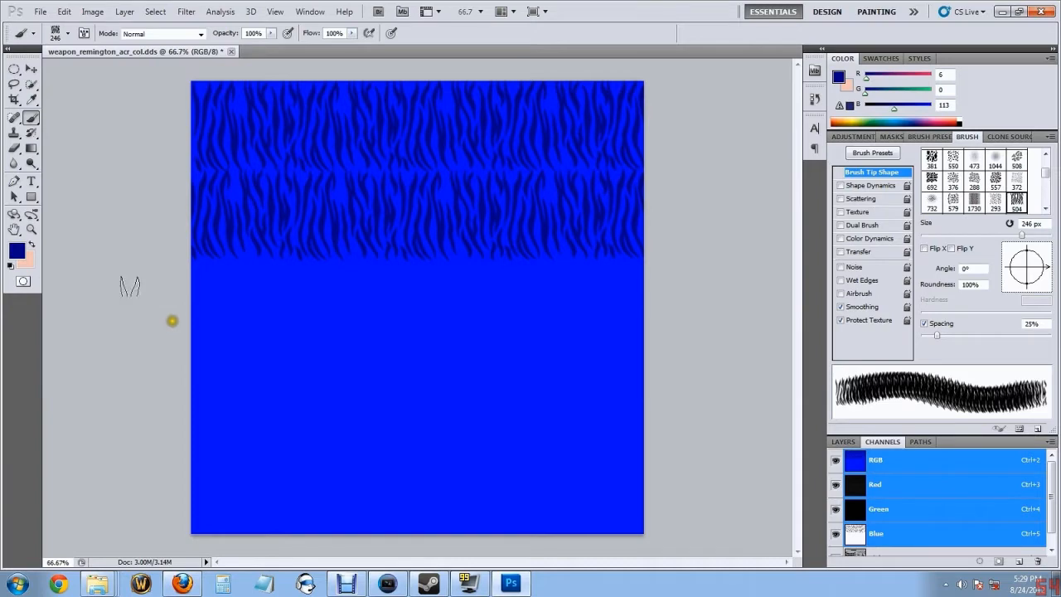
left_click(243, 303)
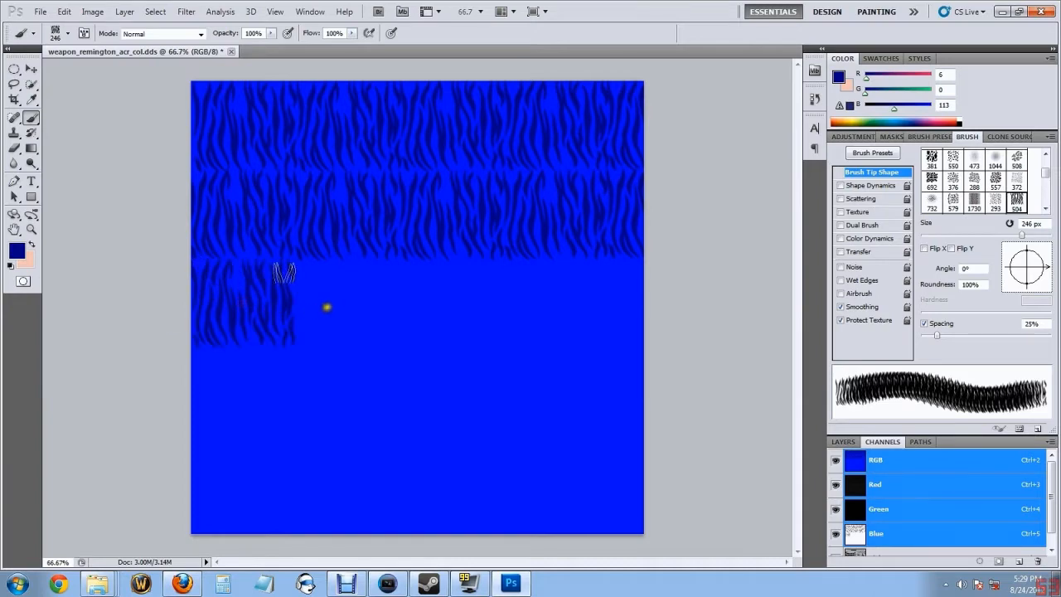
left_click(346, 304)
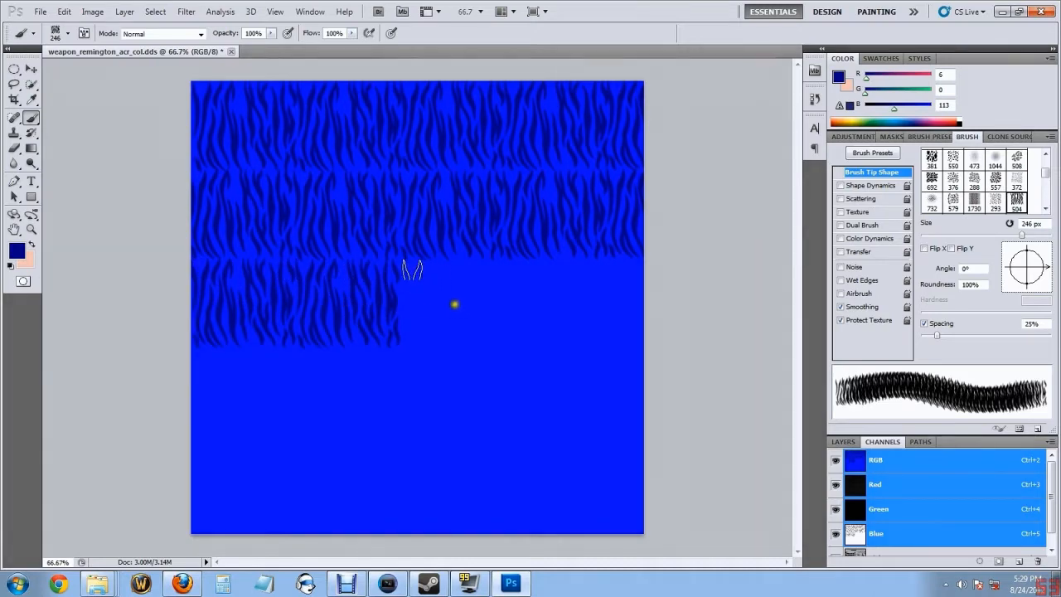
left_click(451, 304)
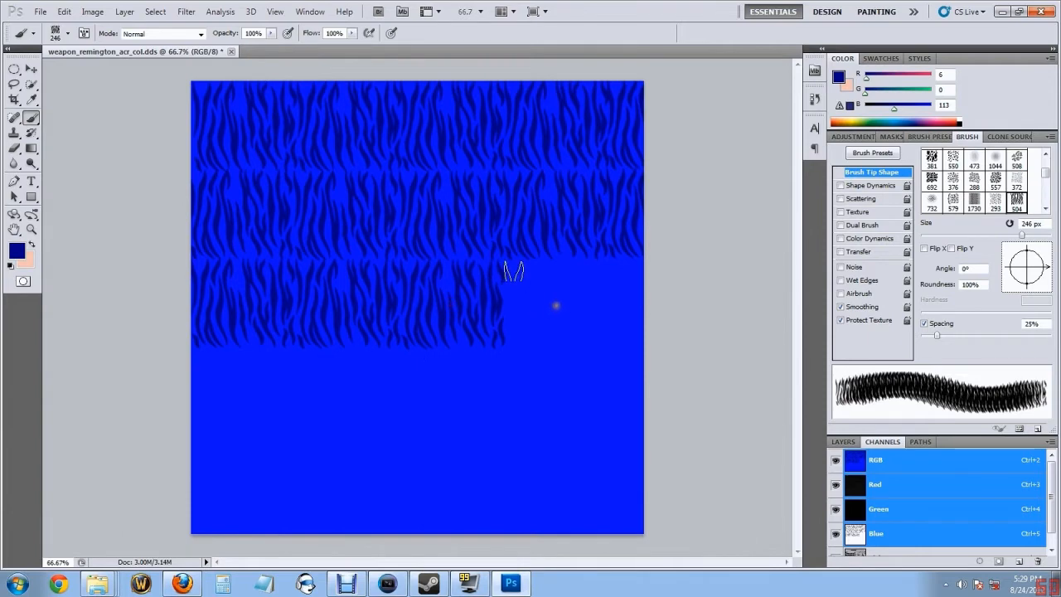
left_click(555, 304)
left_click(660, 304)
left_click(242, 394)
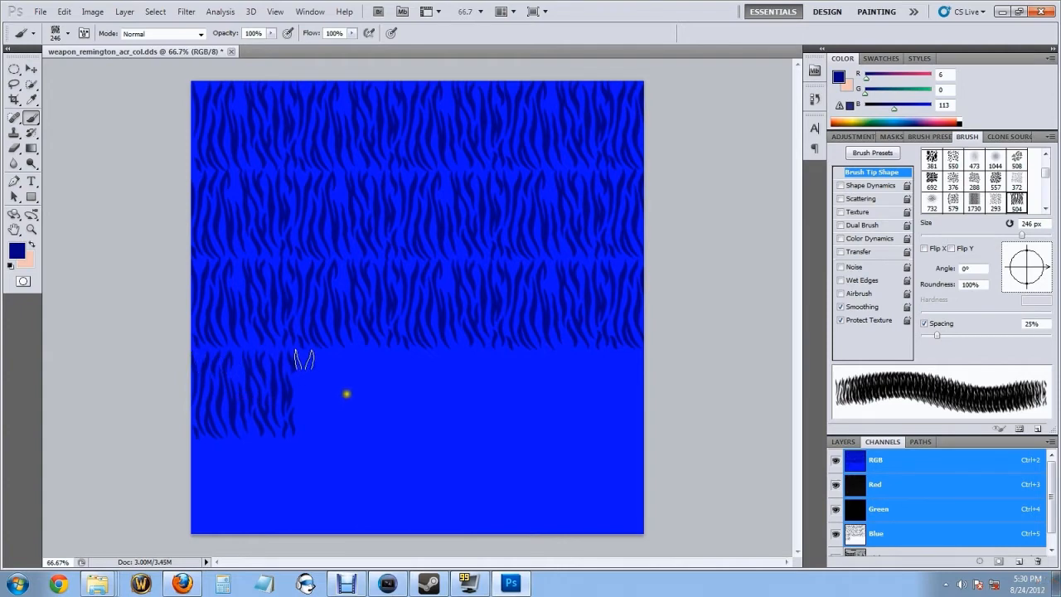
left_click(346, 393)
left_click(451, 394)
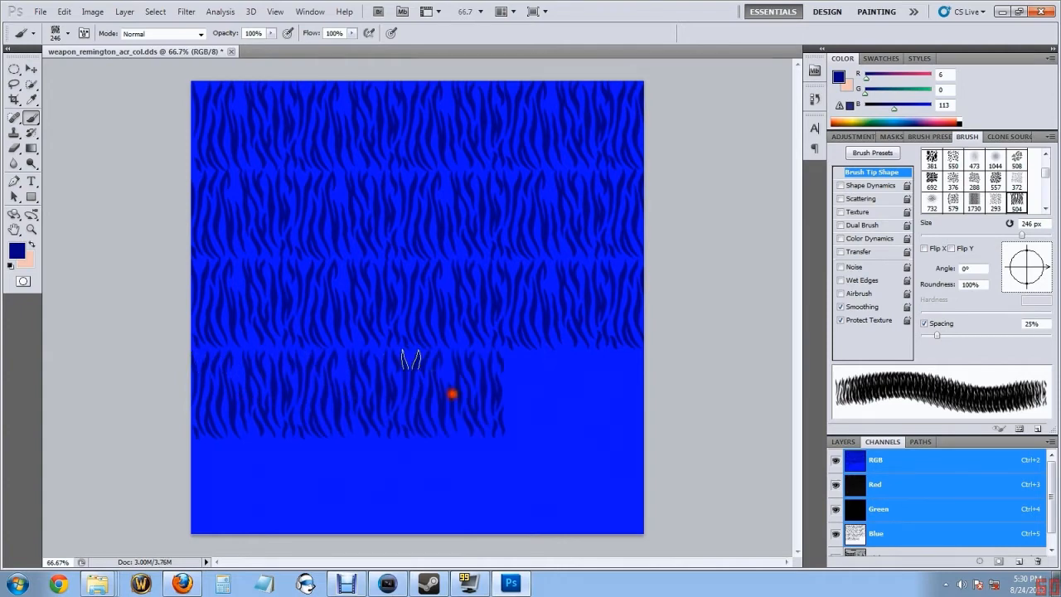
left_click(557, 395)
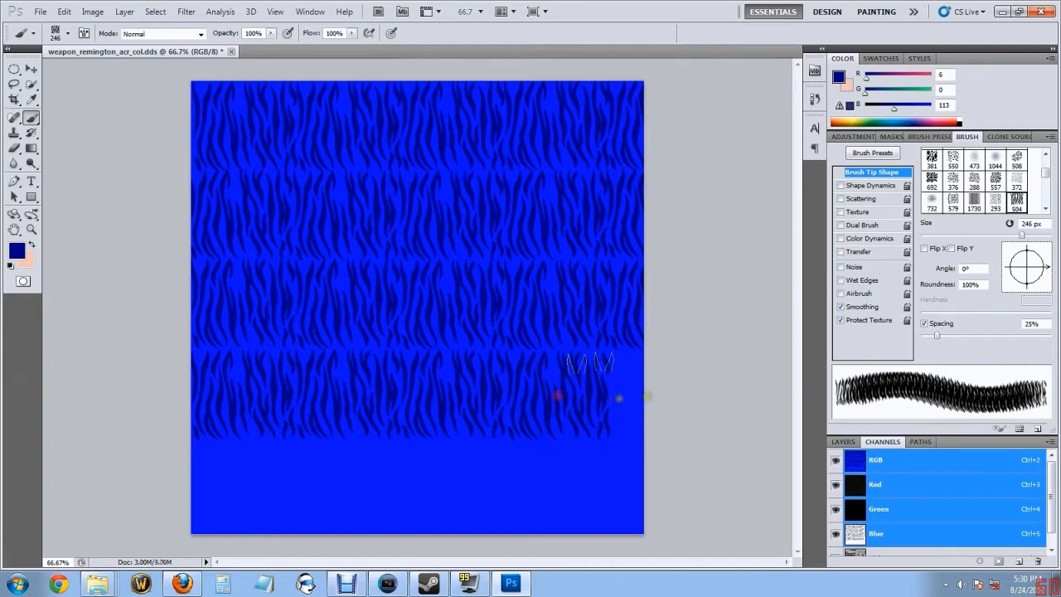
left_click(661, 394)
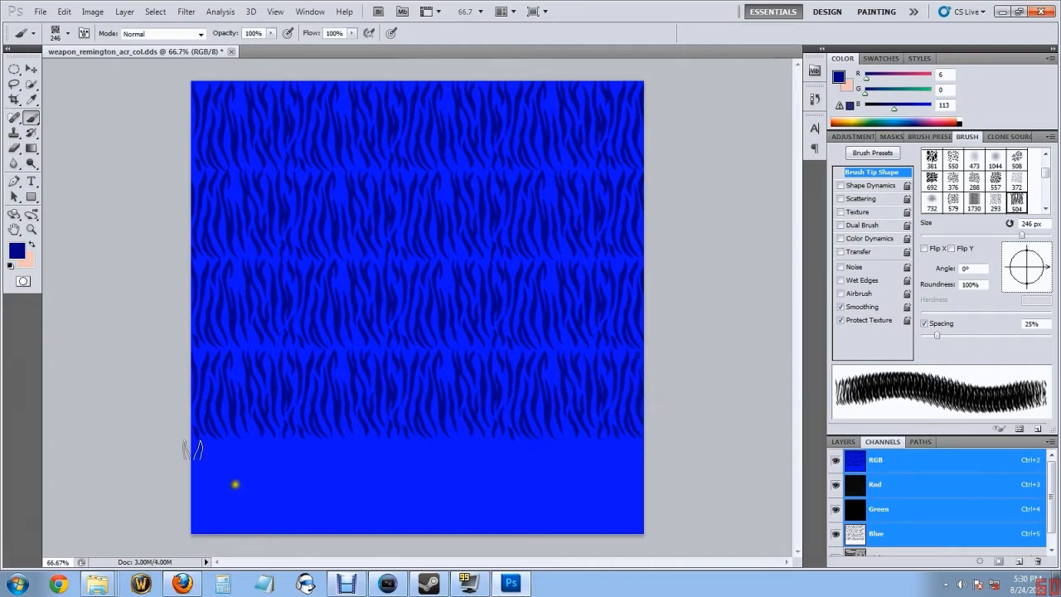
left_click(237, 452)
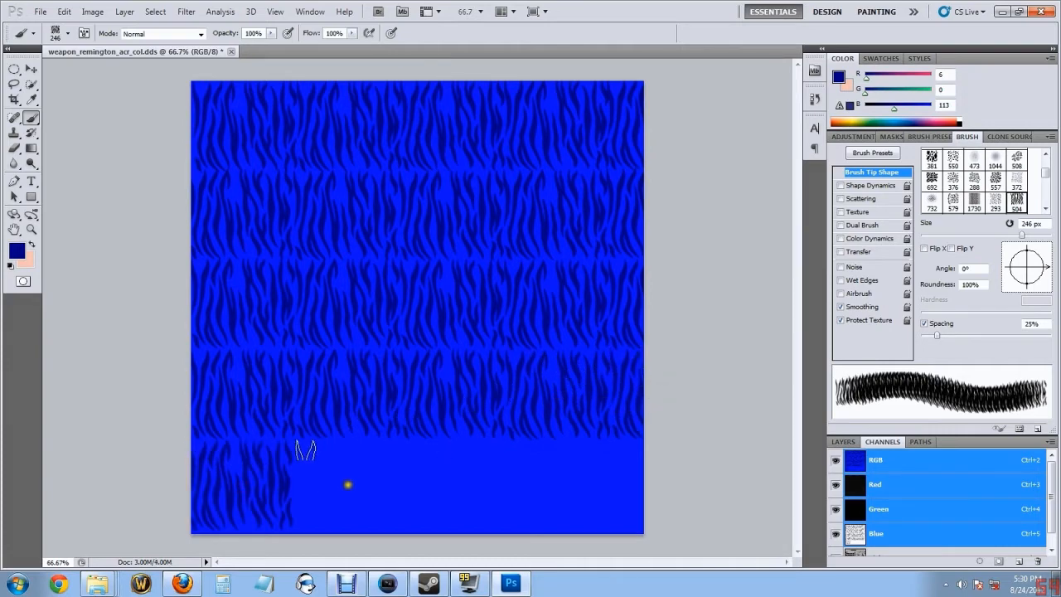
left_click(345, 452)
left_click(451, 451)
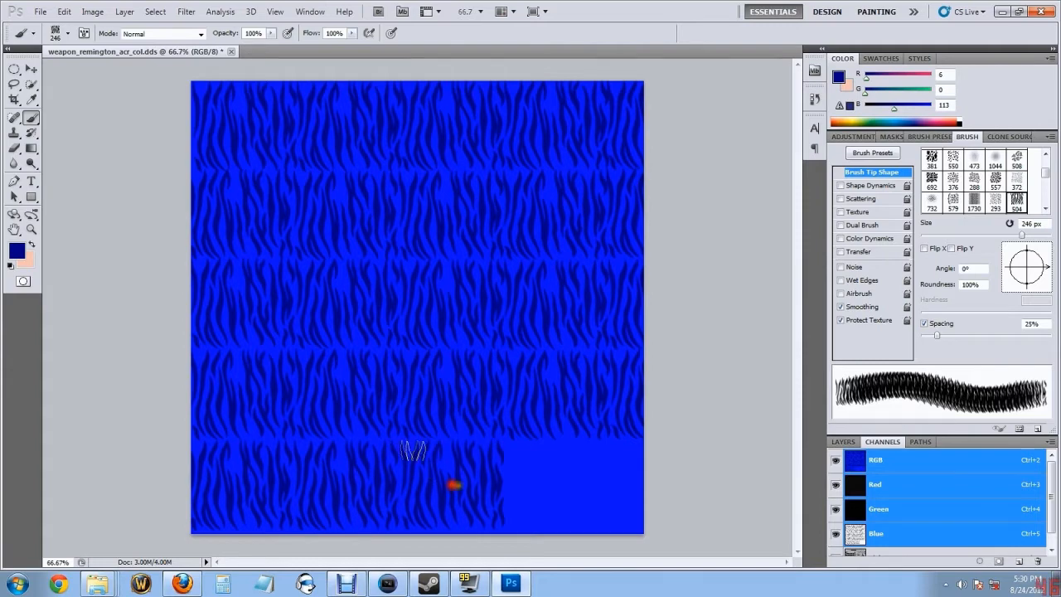
left_click(557, 451)
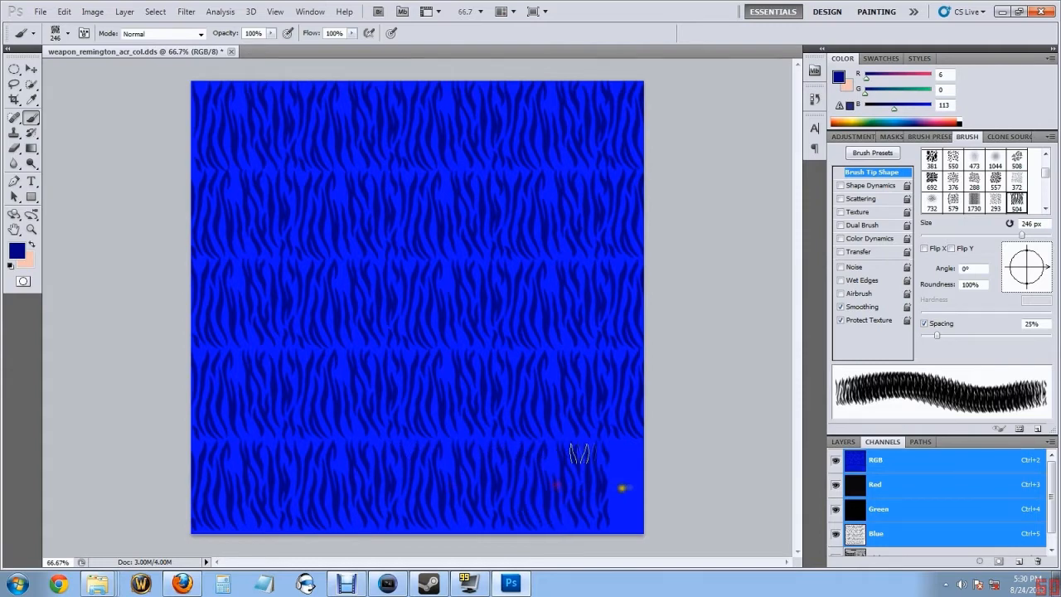
left_click(661, 483)
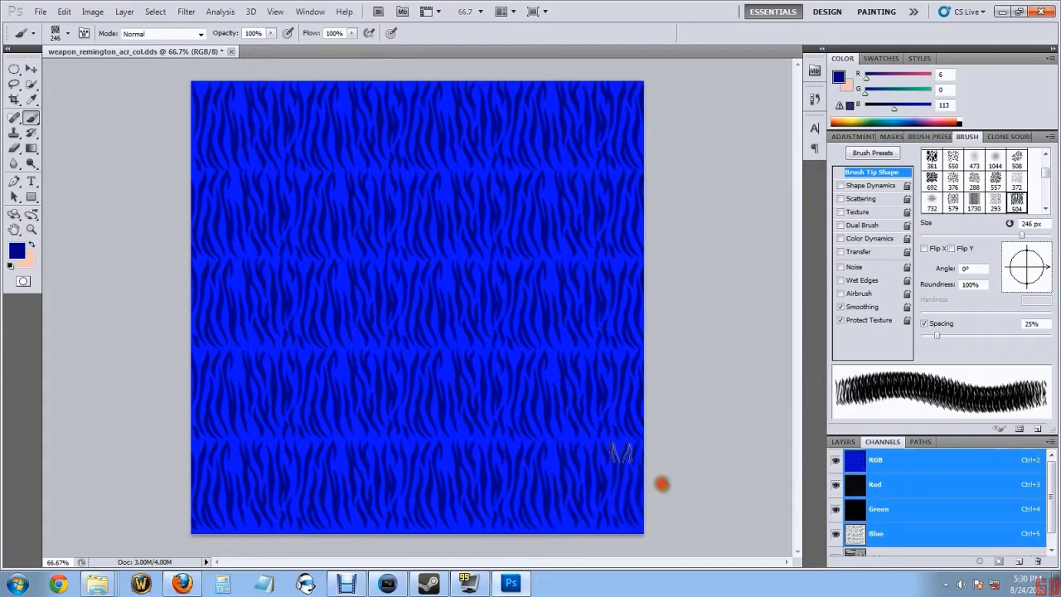
Save the painted texture as weapon_remington_acr_col.dds in D3D/DDS format in the EDITED folder of MW3 Camo Pack.
left_click(853, 443)
left_click(880, 442)
scroll(1053, 485, "down", 1)
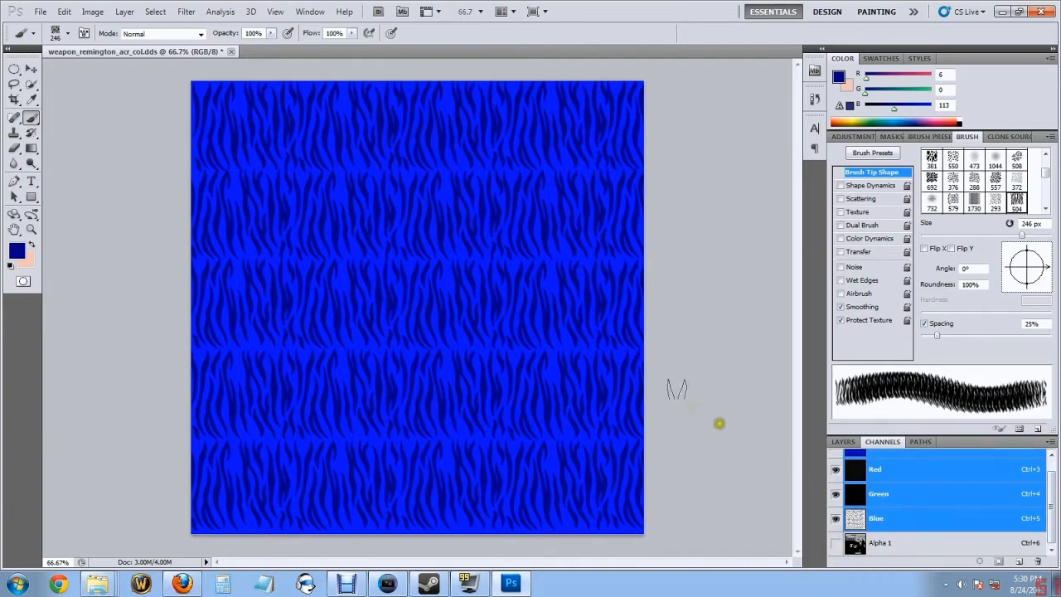
left_click(36, 11)
left_click(71, 215)
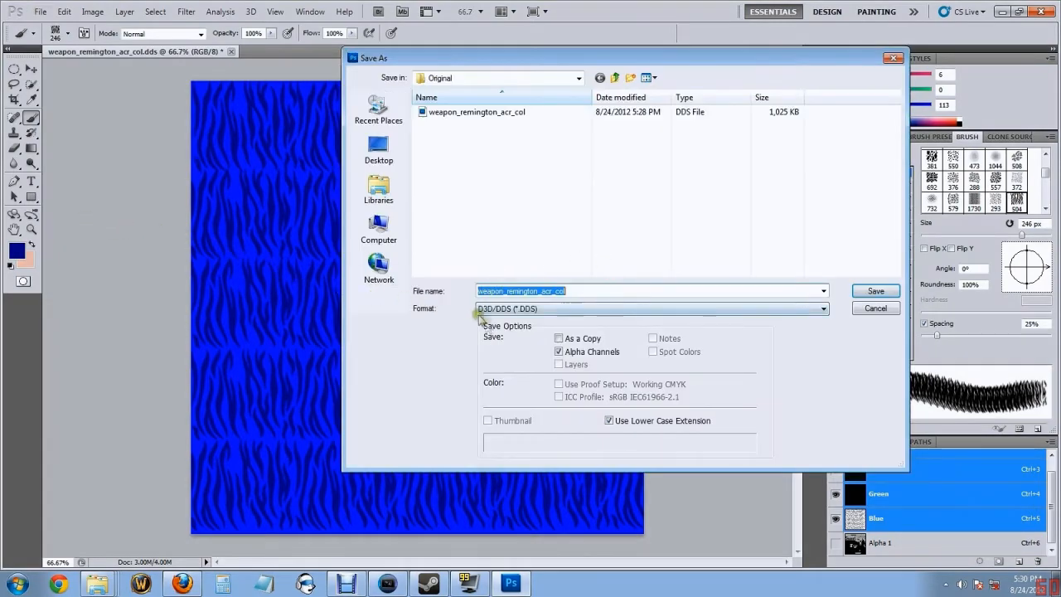
left_click(579, 77)
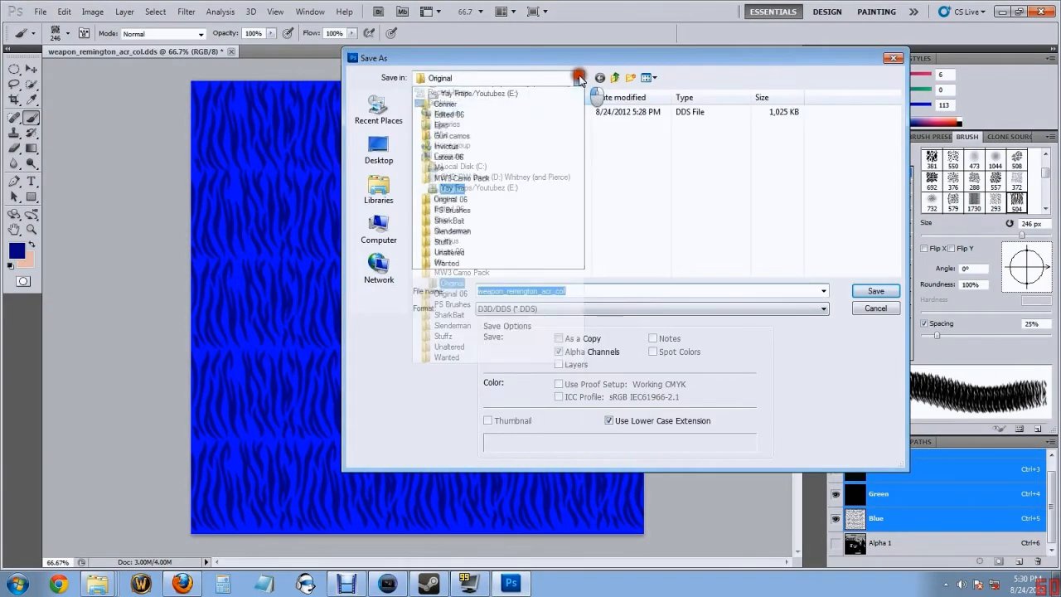
left_click(476, 272)
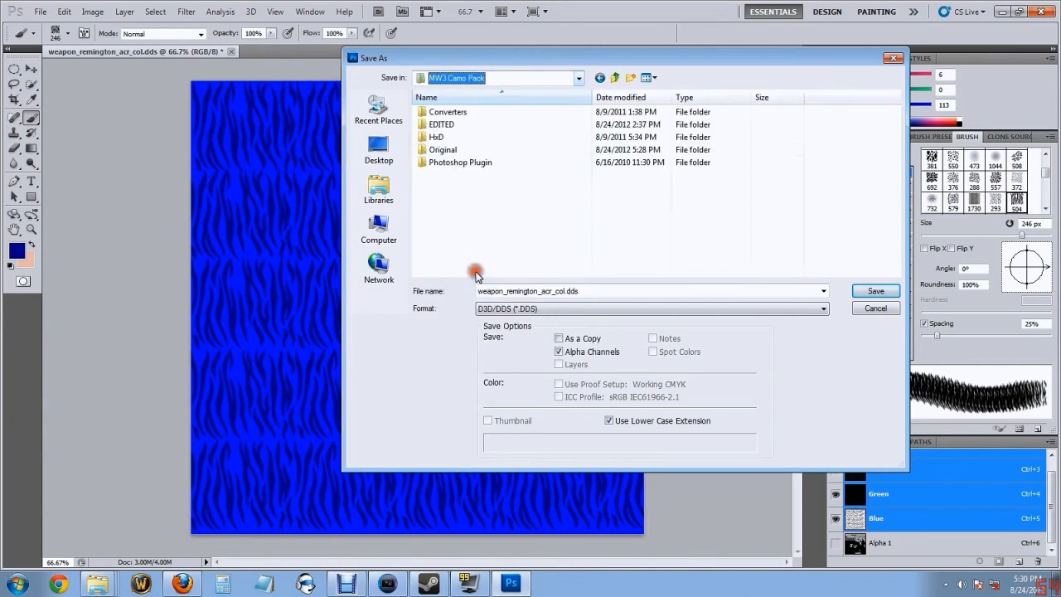
double_click(450, 128)
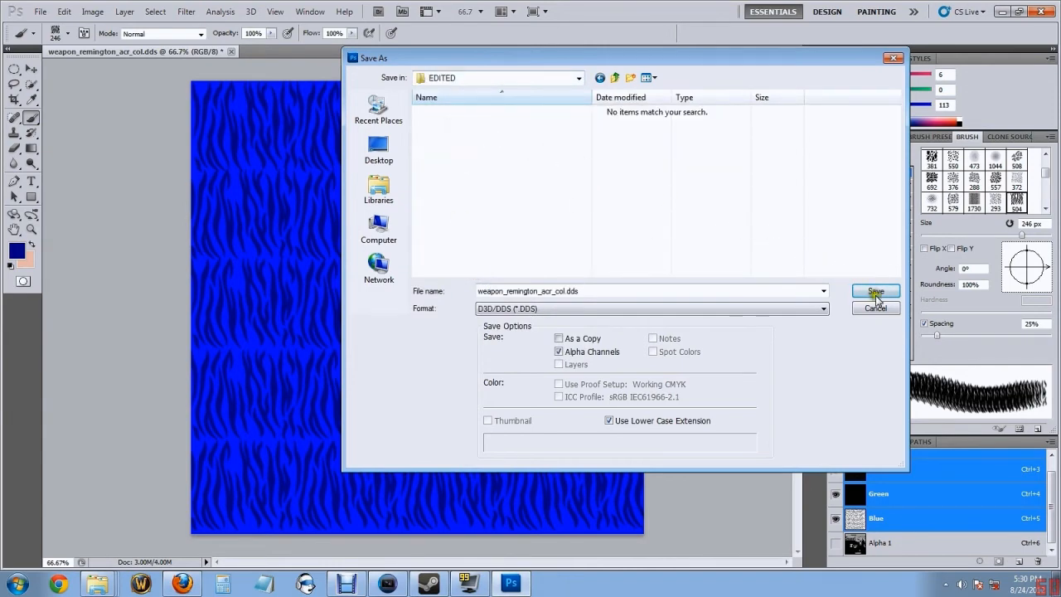
left_click(875, 293)
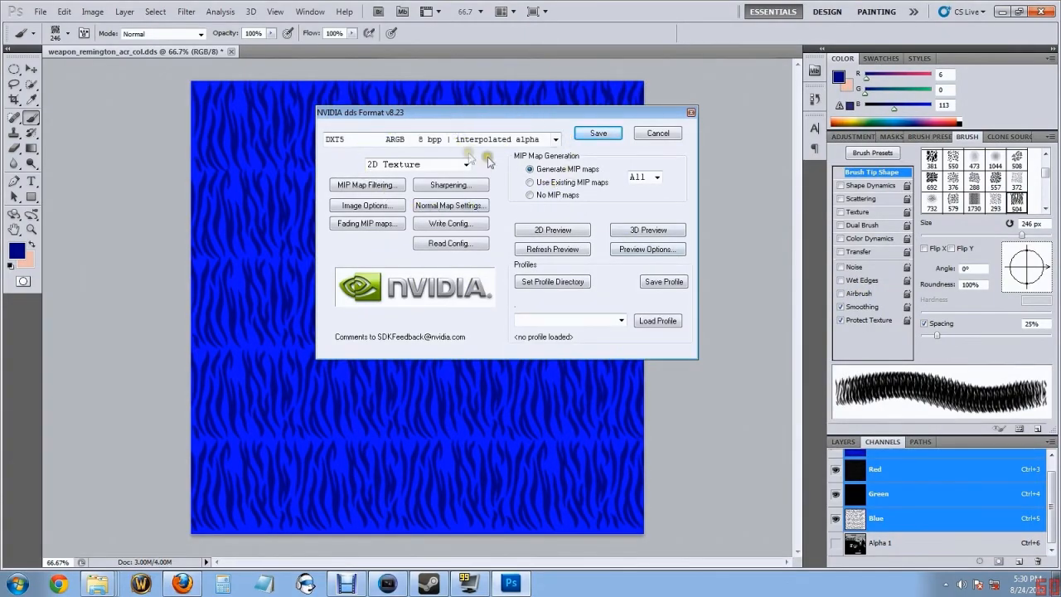
Set the DDS compression to DXT5 ARGB 8 bpp with interpolated alpha and complete the save.
left_click(555, 141)
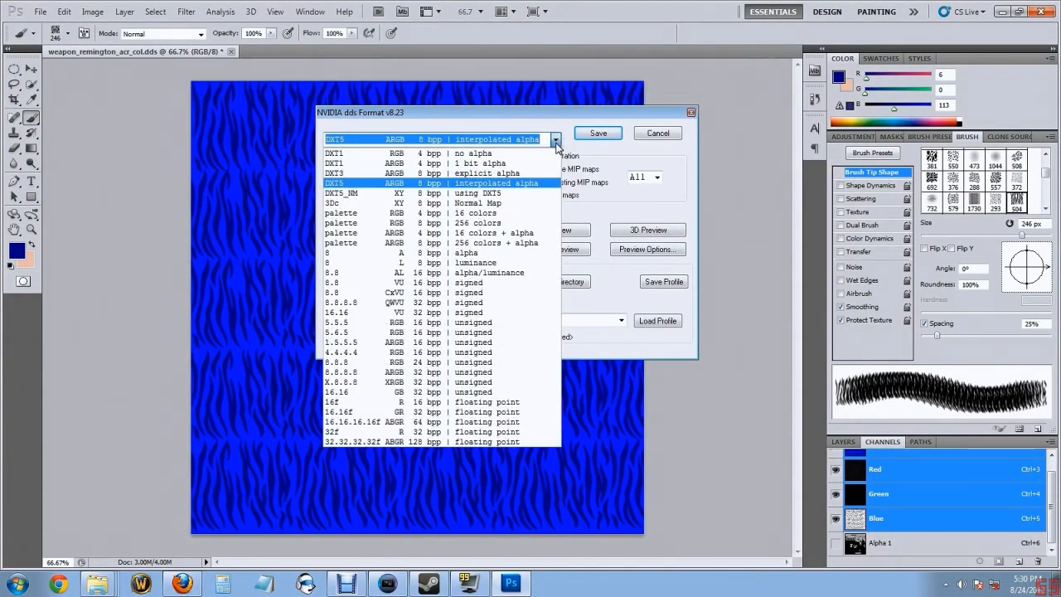
left_click(510, 184)
left_click(592, 144)
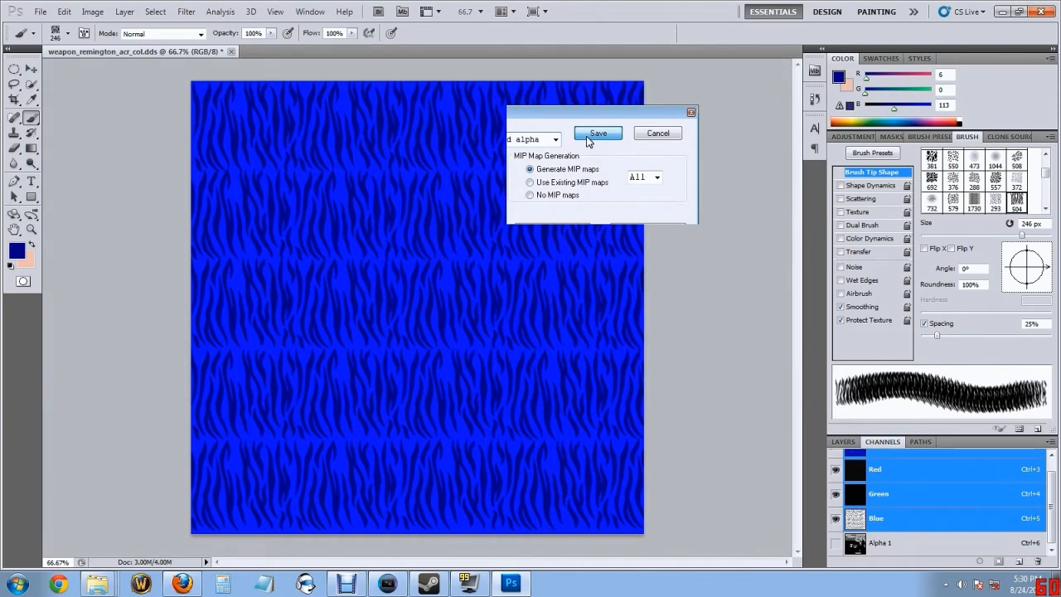
Switch to the Explorer windows and convert the edited weapon_remington_acr_col DDS file to IWI with the dds2iwi converter.
left_click(1004, 12)
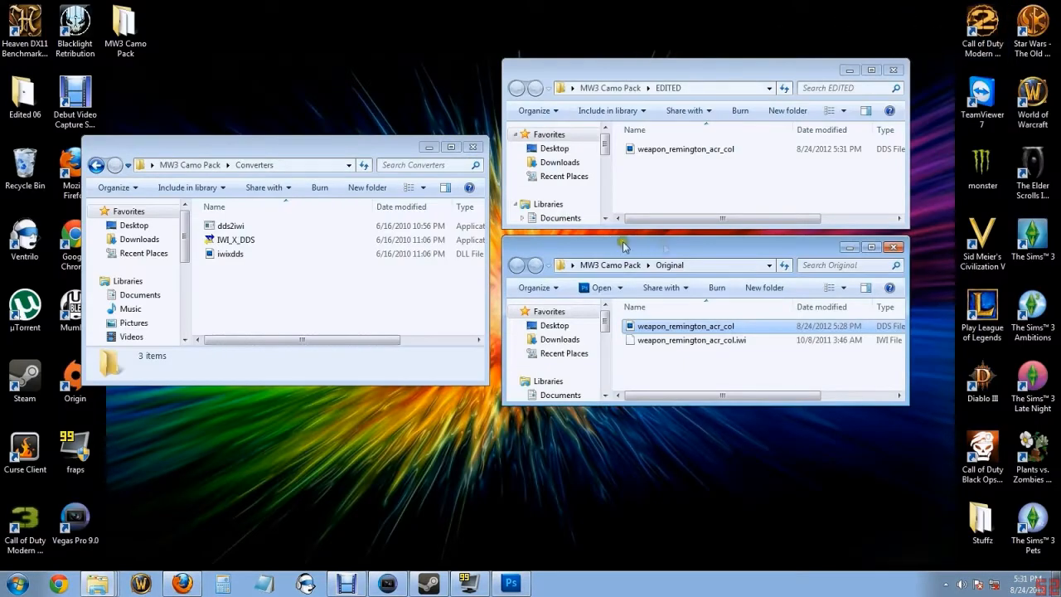
left_click_drag(705, 156, 219, 226)
left_click(666, 151)
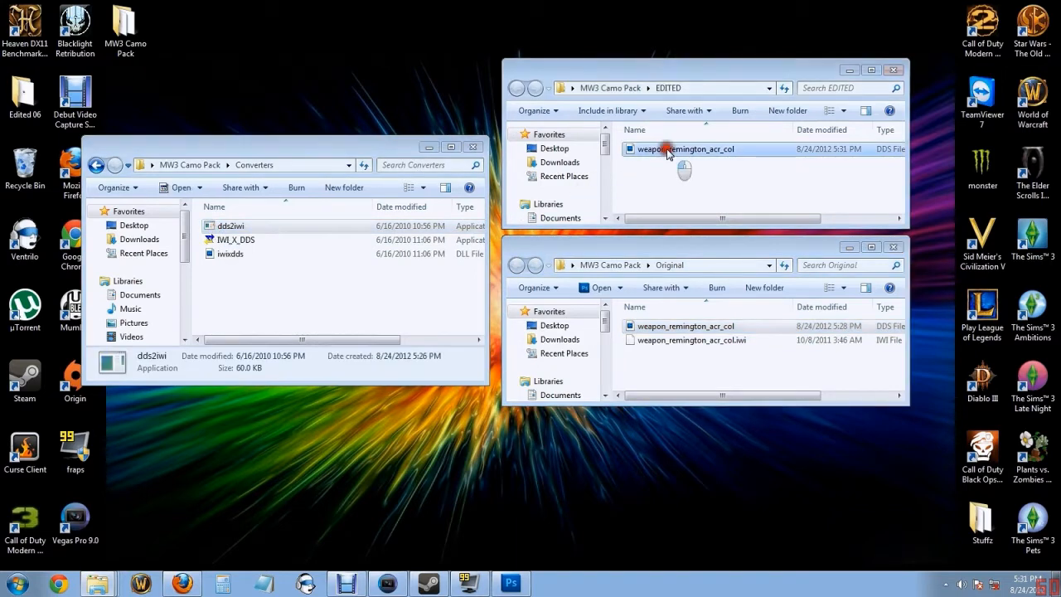
left_click_drag(701, 154, 233, 231)
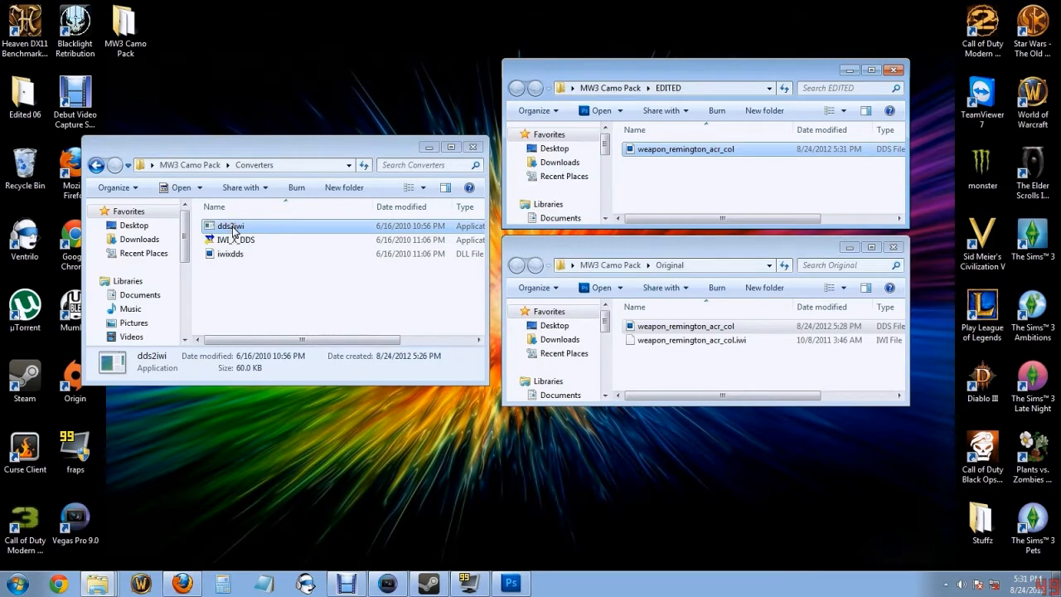
left_click(725, 151)
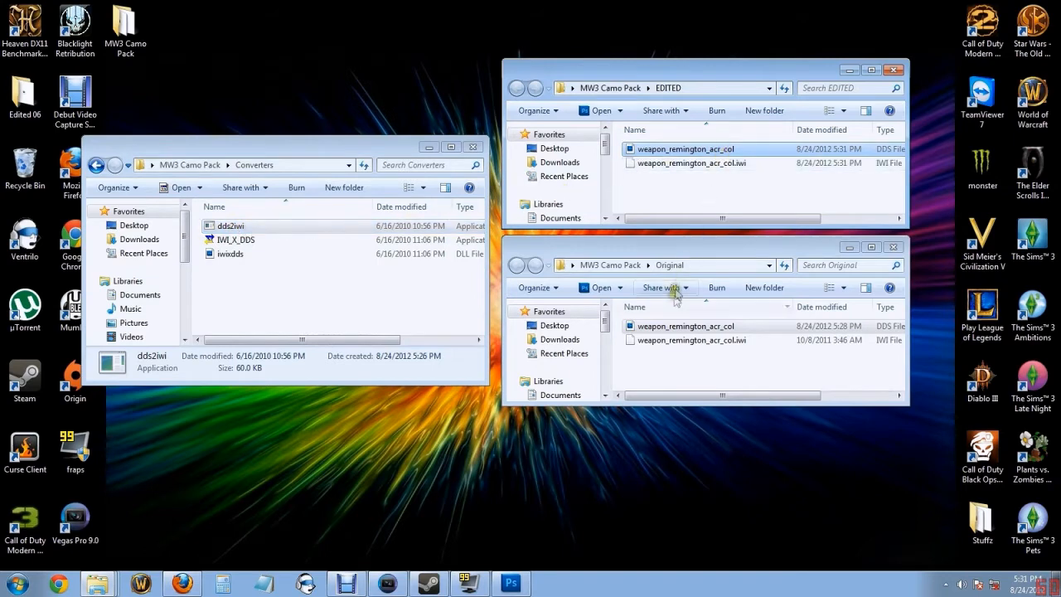
Delete the weapon_remington_acr_col DDS file from the Original folder.
left_click(673, 326)
right_click(674, 327)
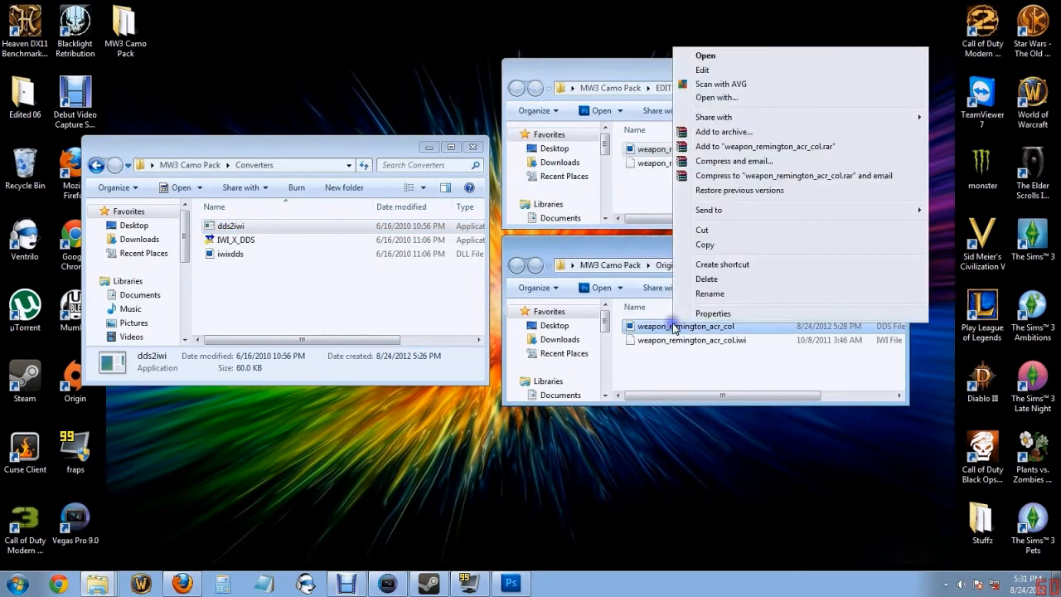
left_click(718, 279)
left_click(596, 346)
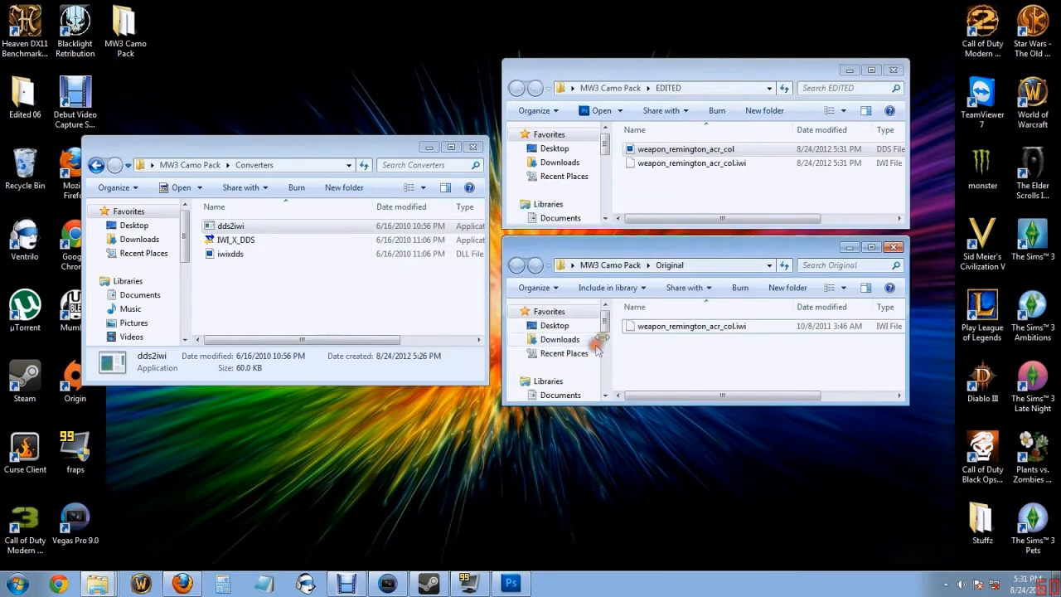
Delete the weapon_remington_acr_col DDS file from the EDITED folder.
right_click(672, 149)
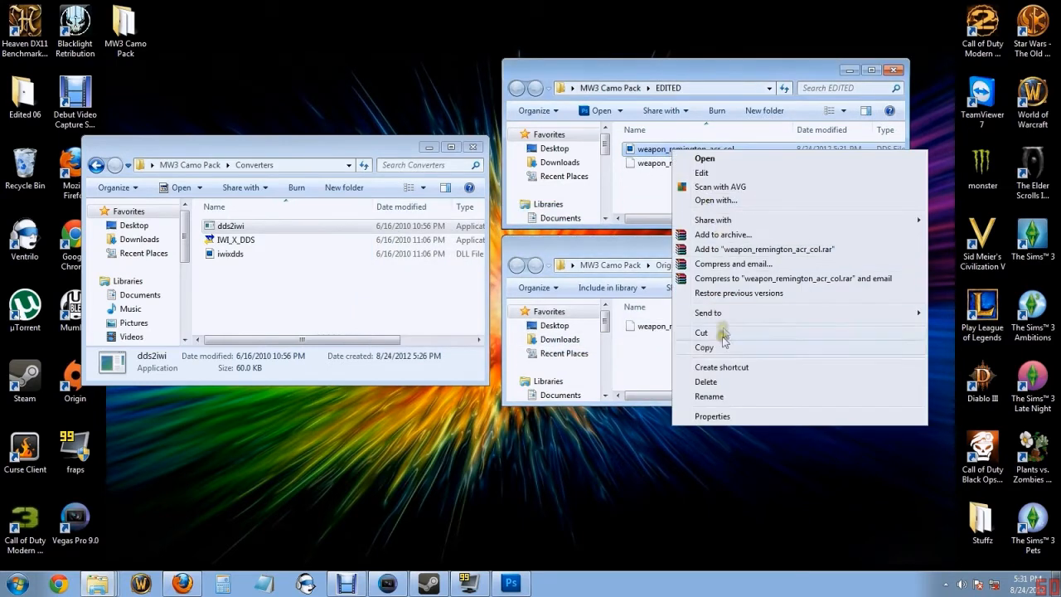
left_click(709, 381)
left_click(593, 346)
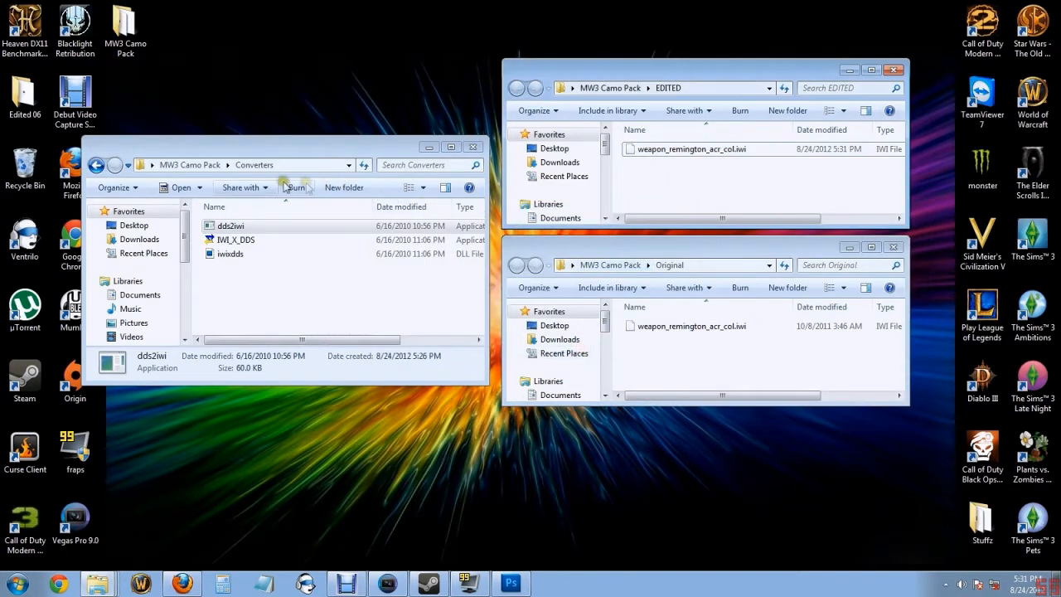
Launch HxD from the MW3 Camo Pack folder and load the EDITED and then the Original weapon_remington_acr_col.iwi files into it.
left_click(96, 165)
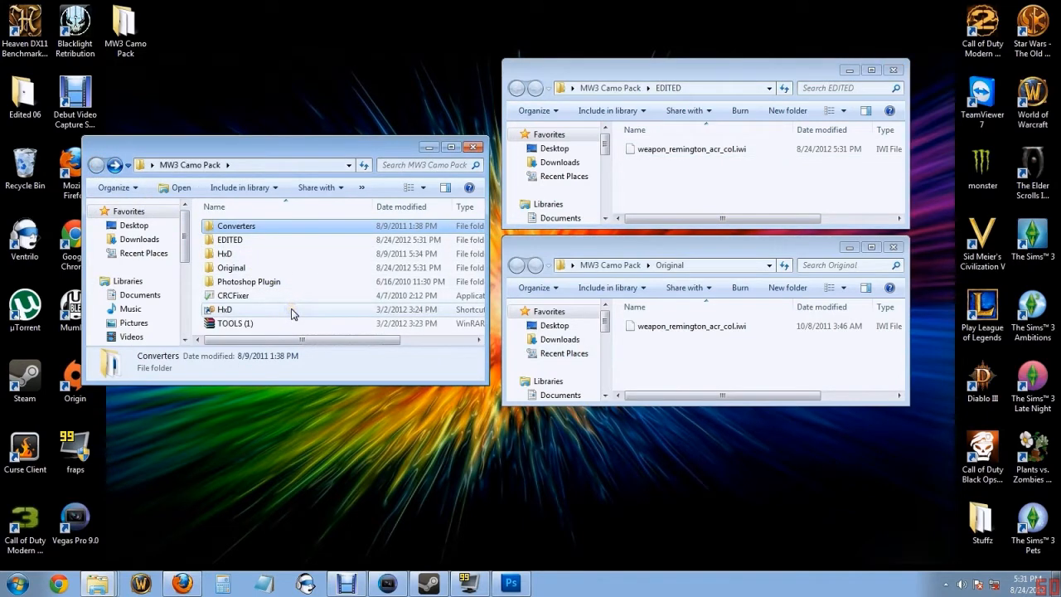
left_click(291, 310)
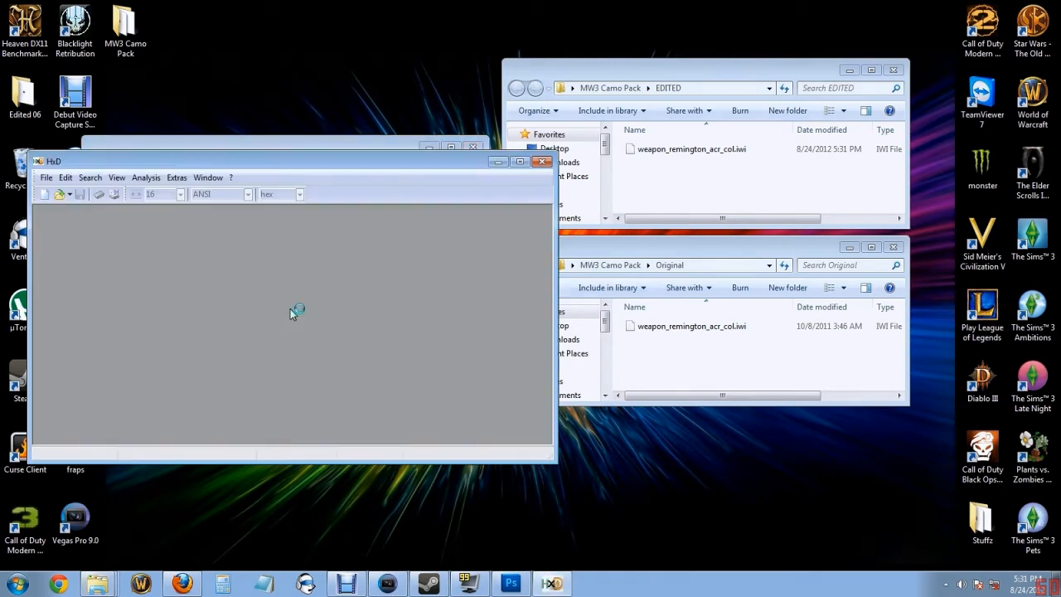
left_click_drag(309, 163, 304, 110)
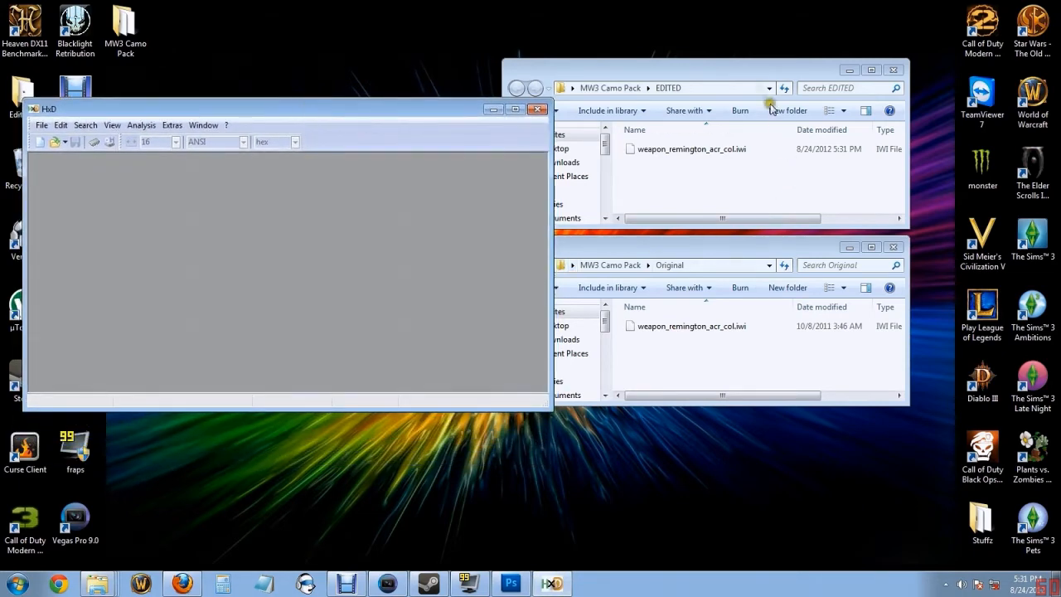
left_click_drag(714, 149, 205, 192)
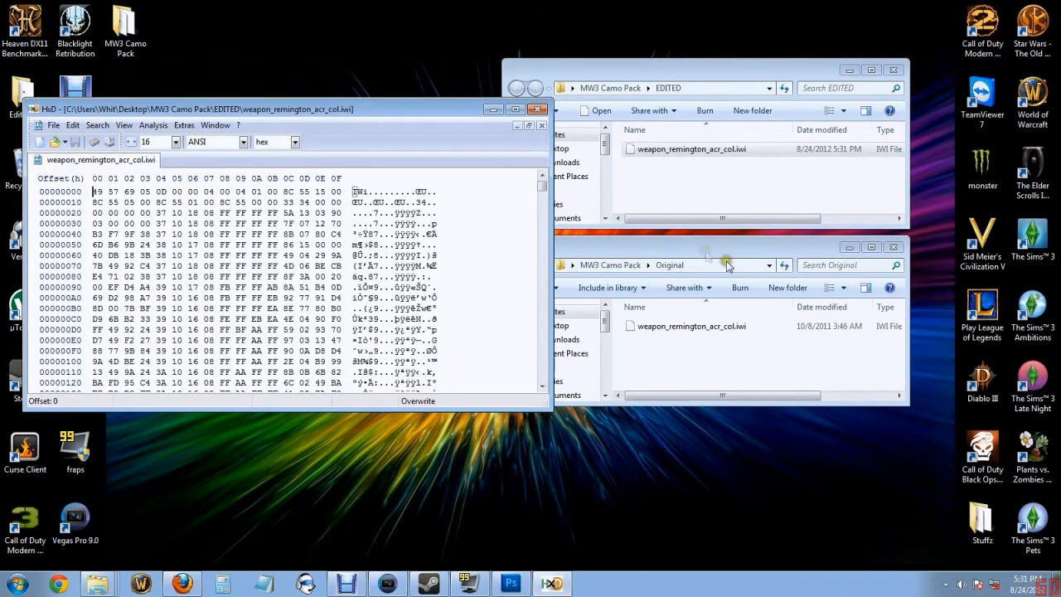
left_click_drag(725, 325, 213, 166)
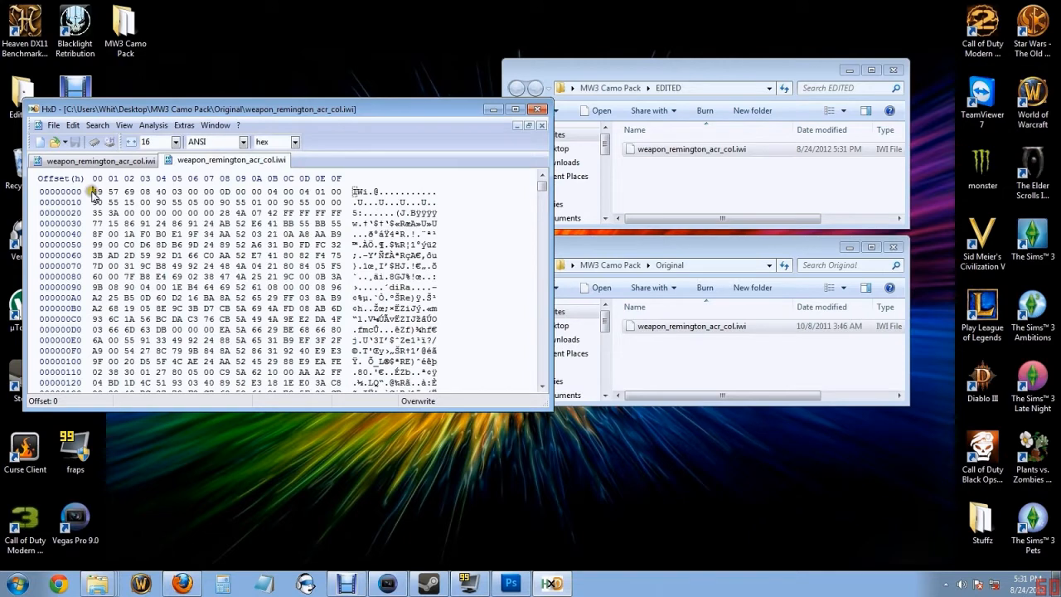
Copy the first two hex rows (block 0-1F) of the Original IWI file over the same rows of the EDITED file.
left_click_drag(95, 192, 336, 202)
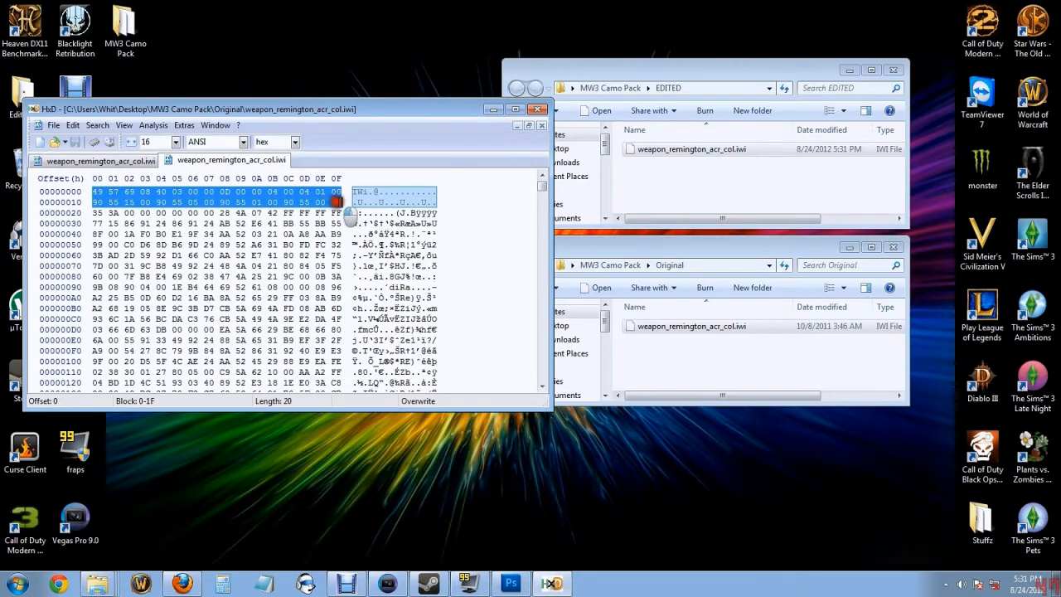
right_click(336, 202)
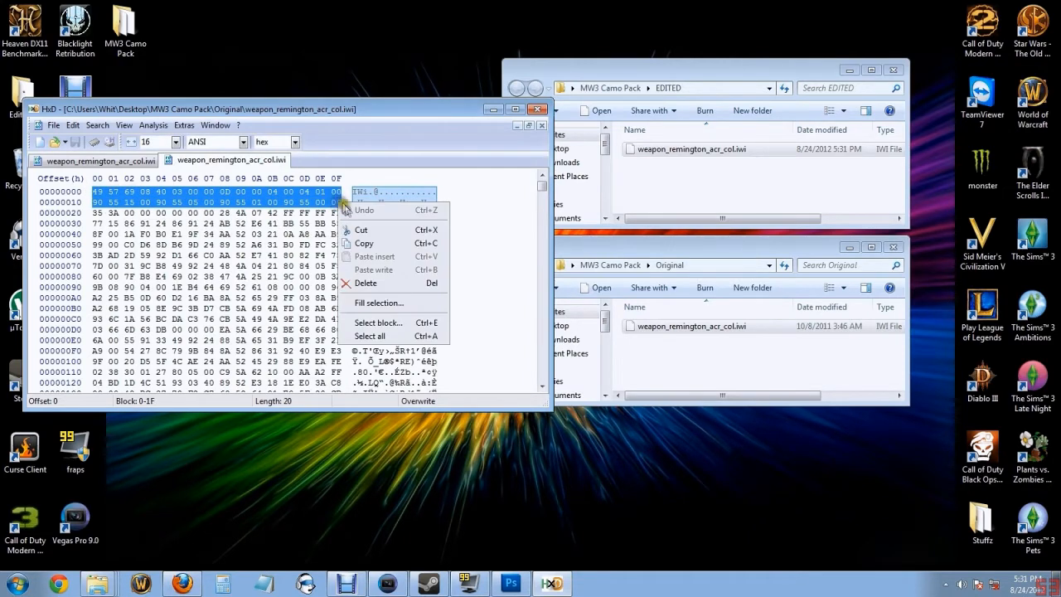
left_click(369, 244)
left_click(110, 162)
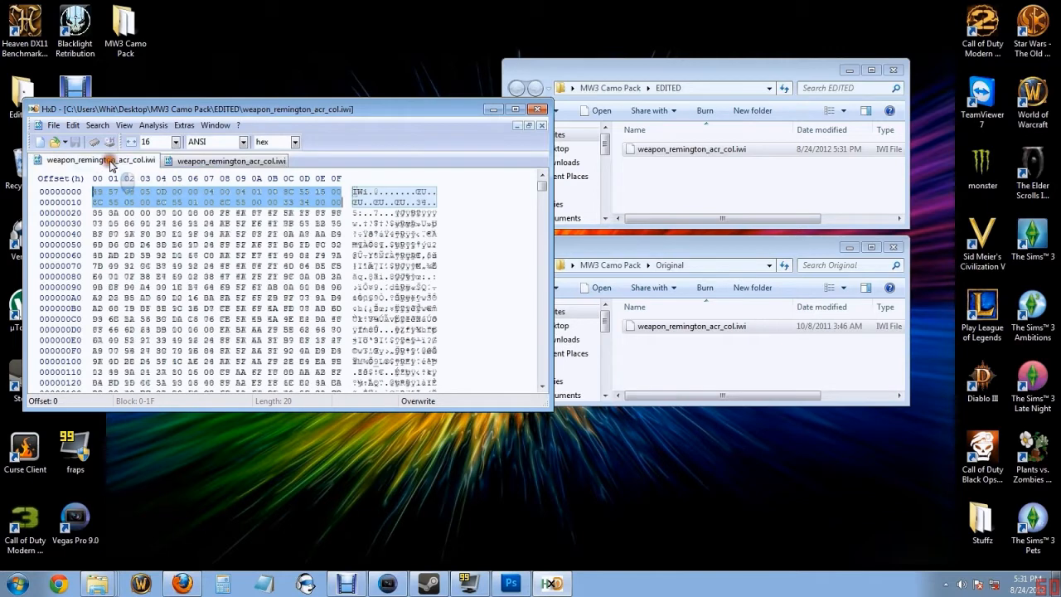
left_click(96, 191)
left_click_drag(94, 192, 336, 204)
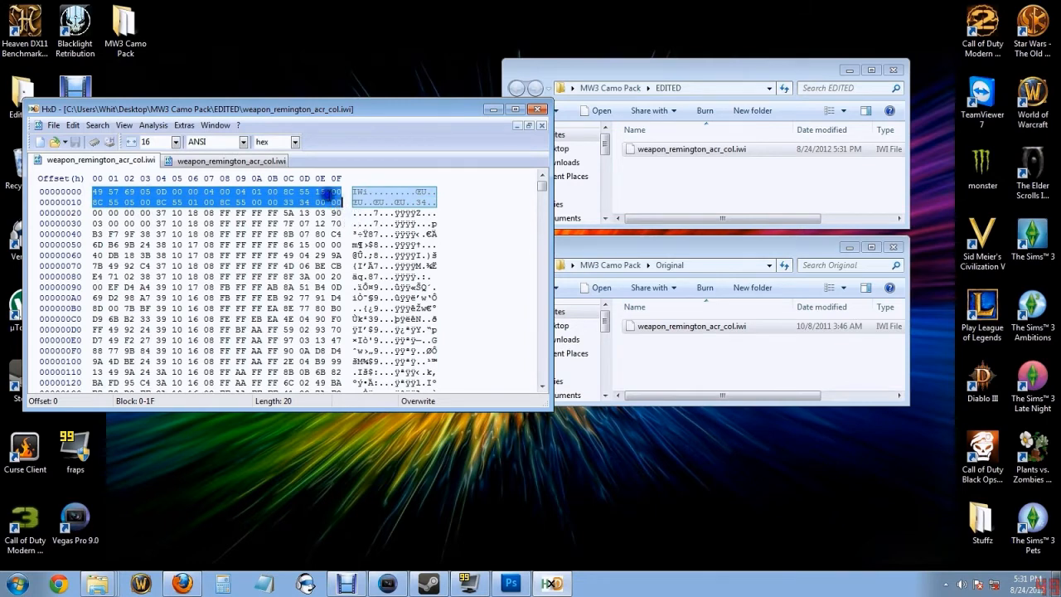
right_click(331, 198)
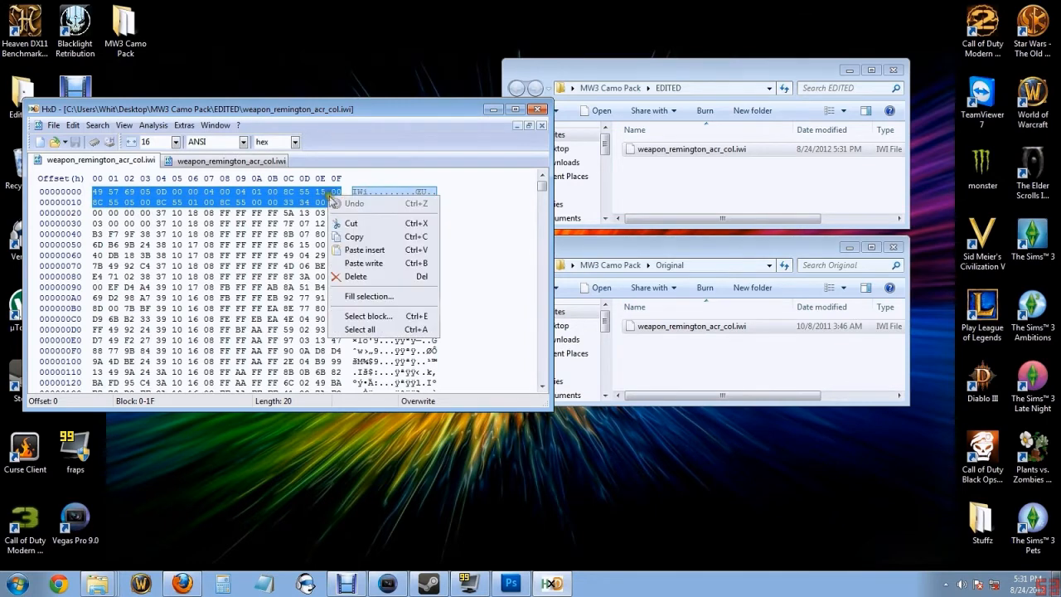
left_click(365, 250)
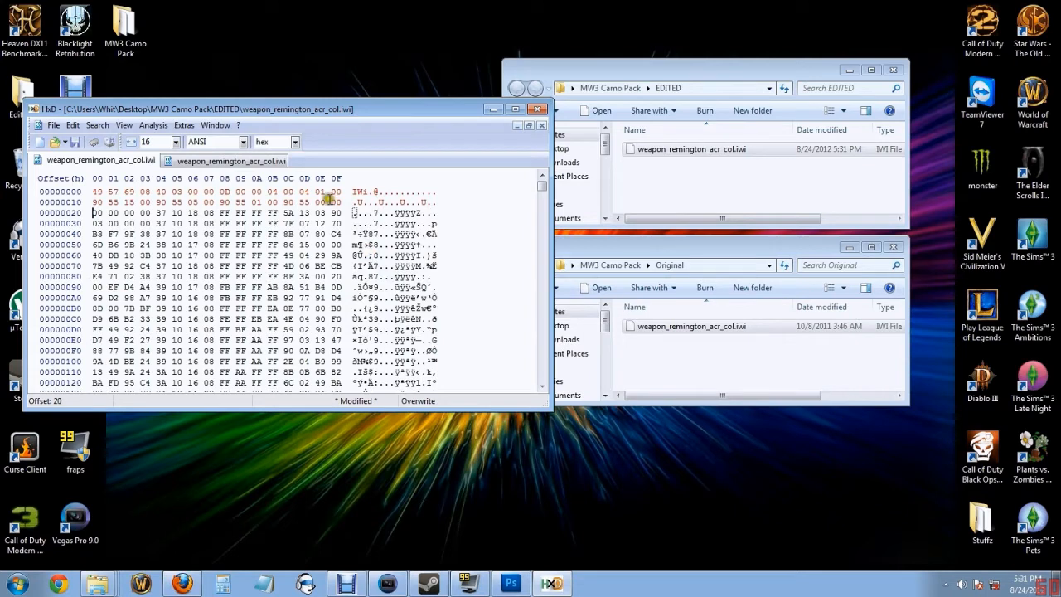
Copy the 00 byte at offset 1F and insert it four times at offset 20 in the EDITED IWI file.
left_click_drag(333, 202, 338, 202)
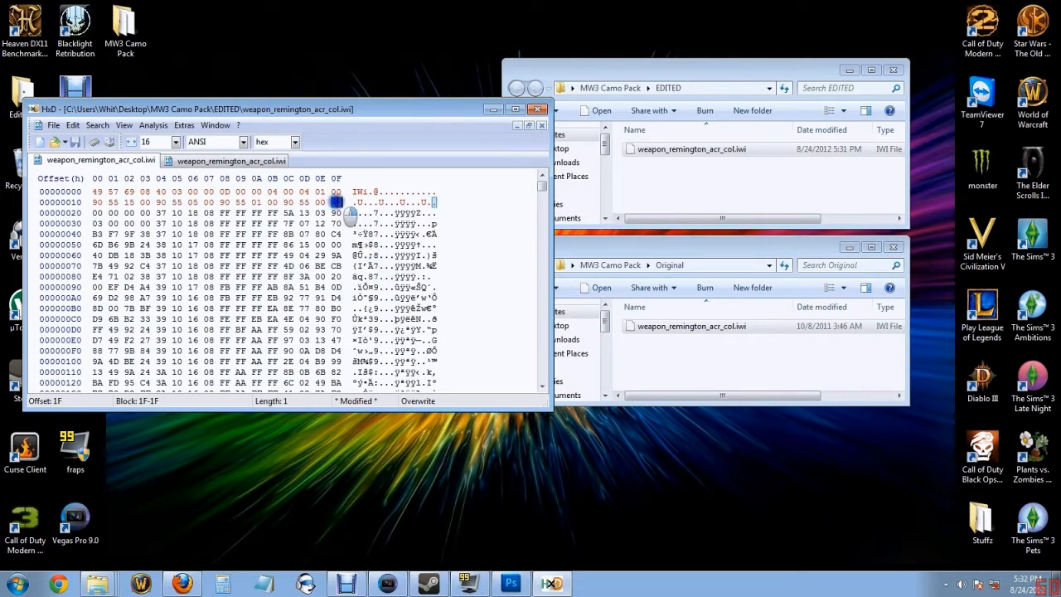
right_click(336, 203)
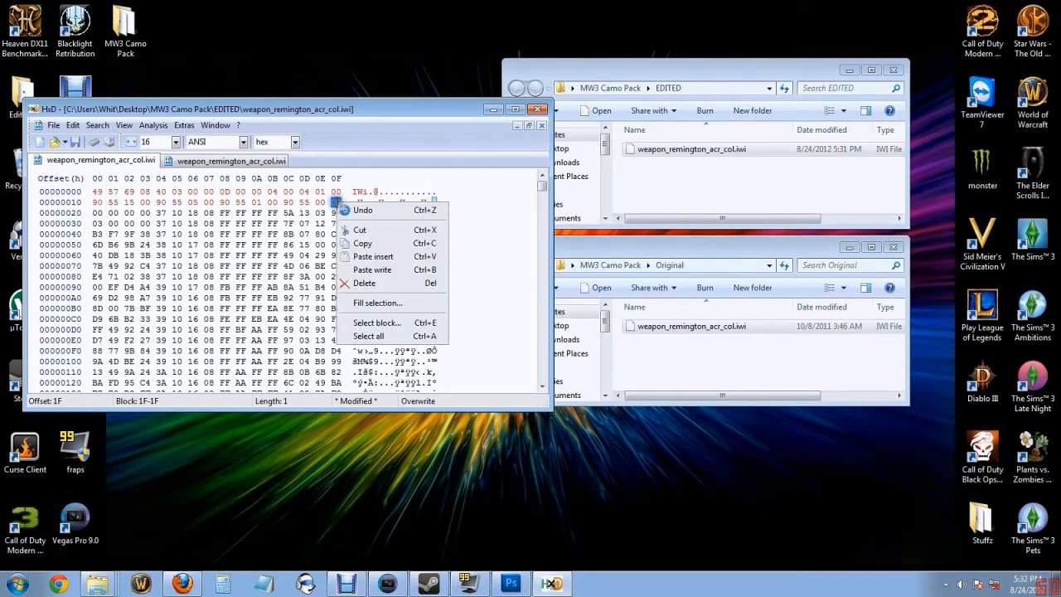
left_click(363, 243)
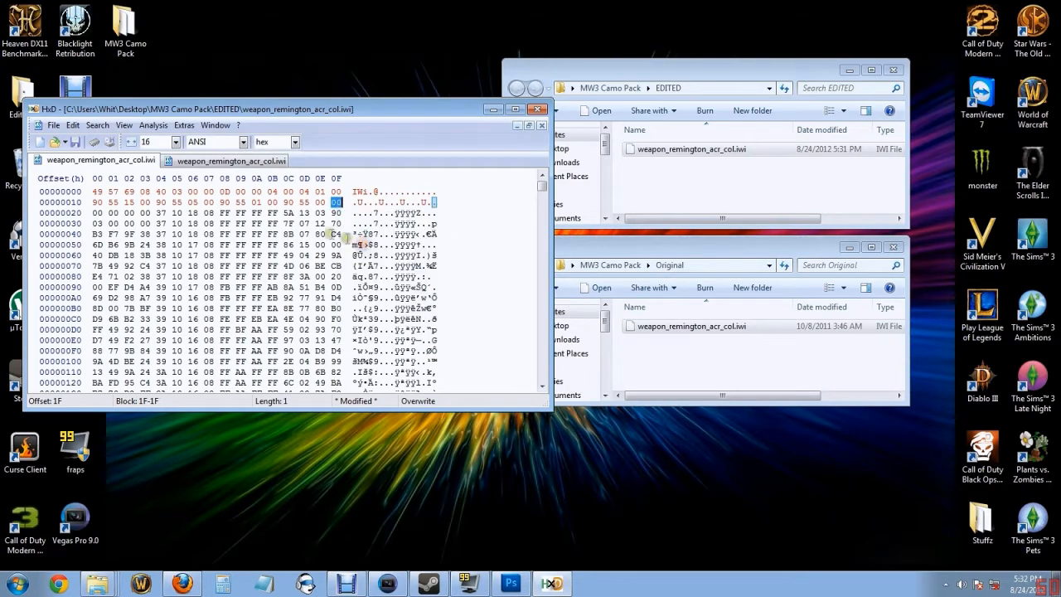
left_click(94, 213)
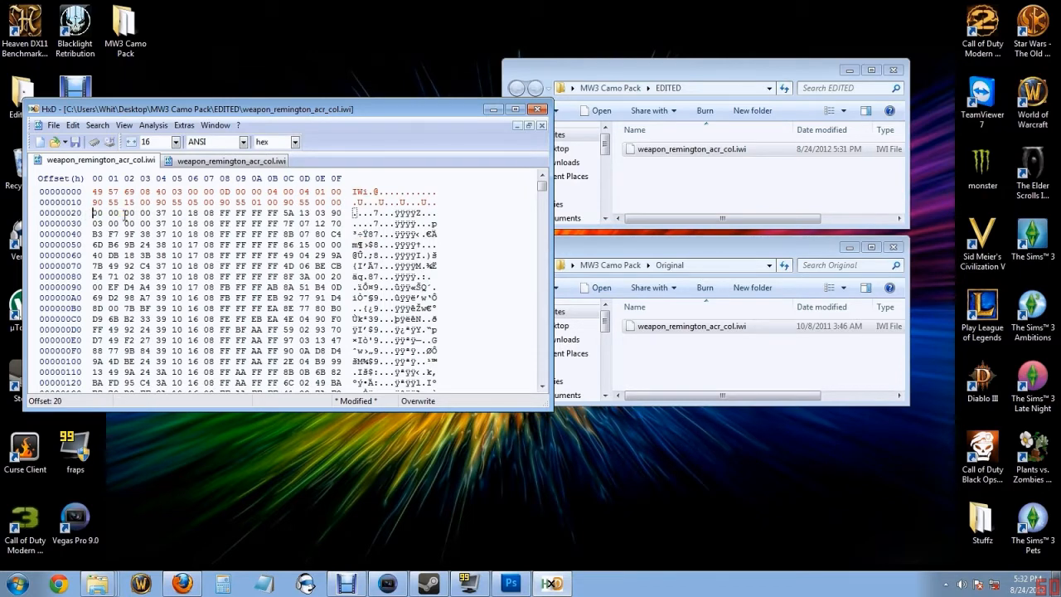
key("ctrl+v")
key("ctrl+v")
key("ctrl+v")
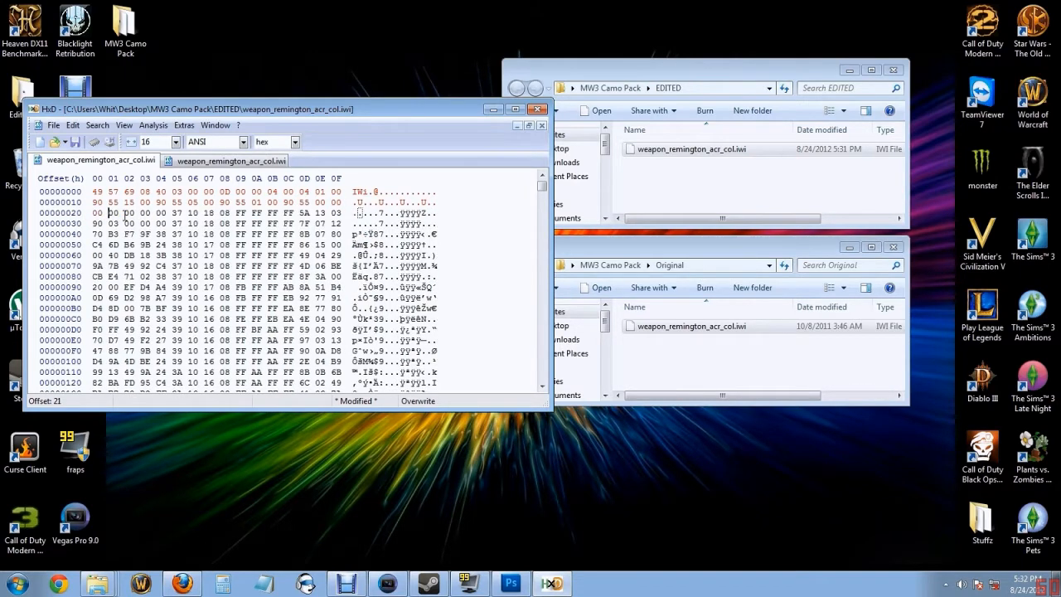
key("ctrl+v")
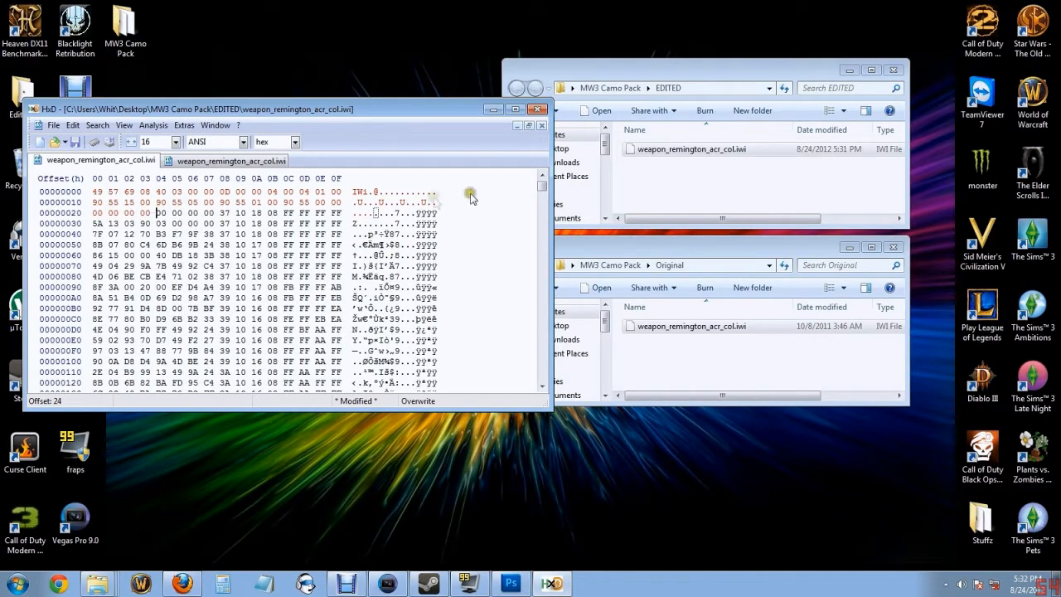
Remove the last four FF bytes at the end of the EDITED IWI file and save it.
left_click_drag(541, 187, 539, 379)
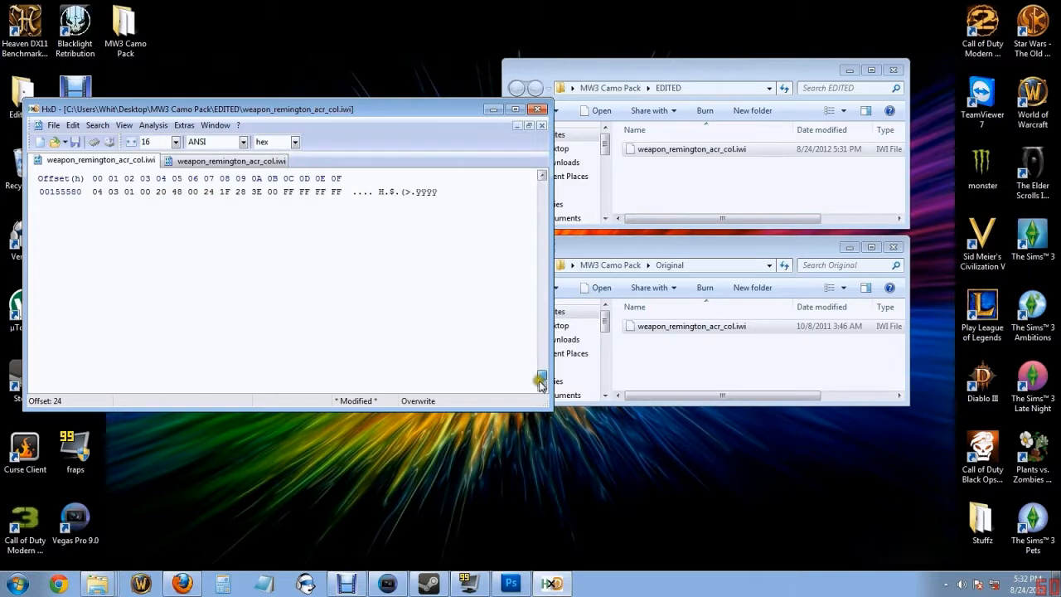
left_click(339, 191)
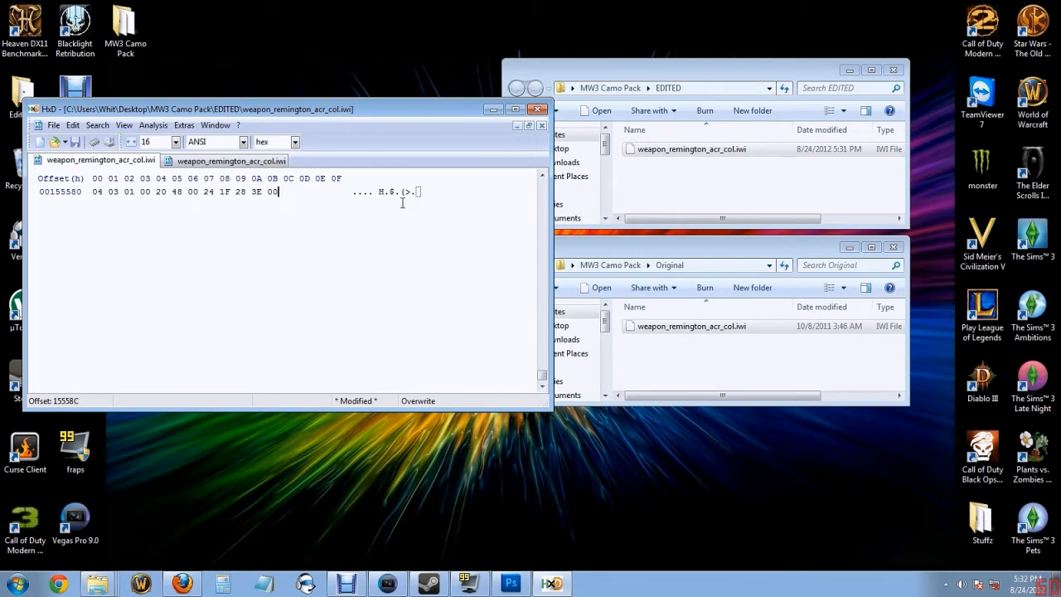
left_click(53, 125)
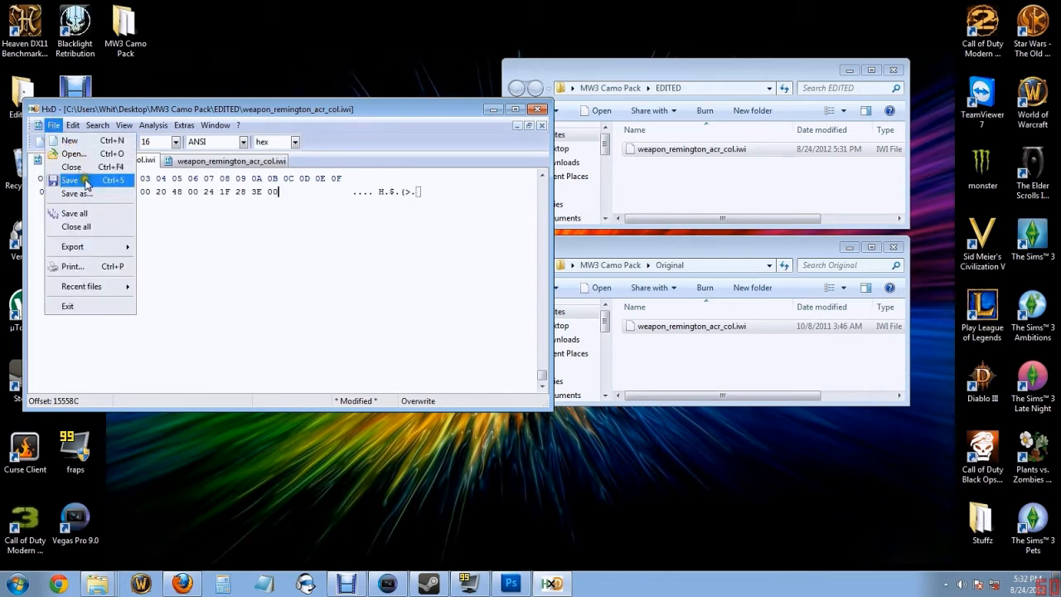
left_click(85, 180)
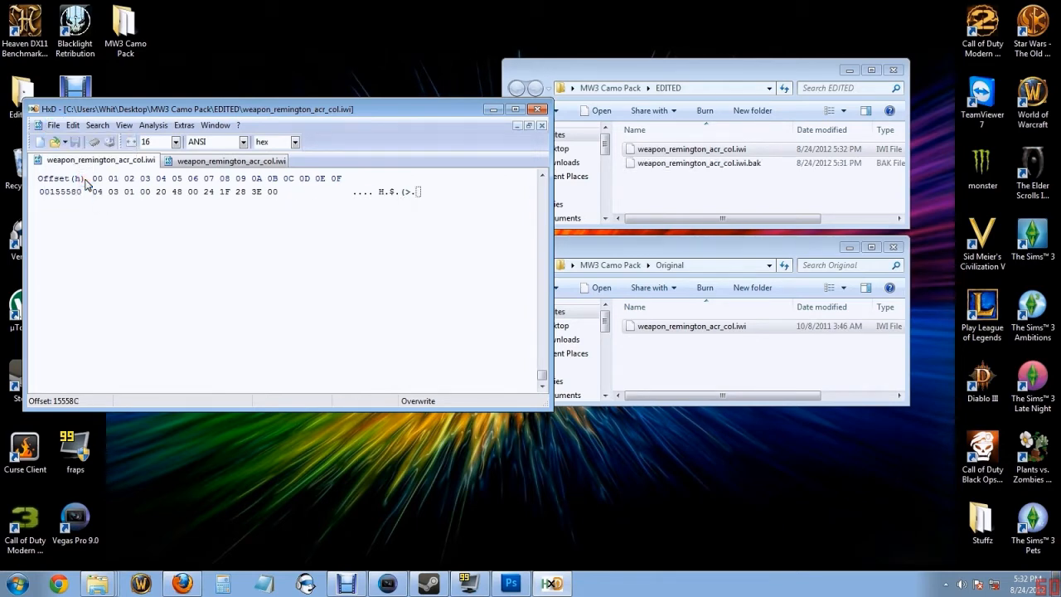
Close HxD and delete the weapon_remington_acr_col.iwi.bak backup from the EDITED folder.
left_click(539, 108)
left_click(752, 164)
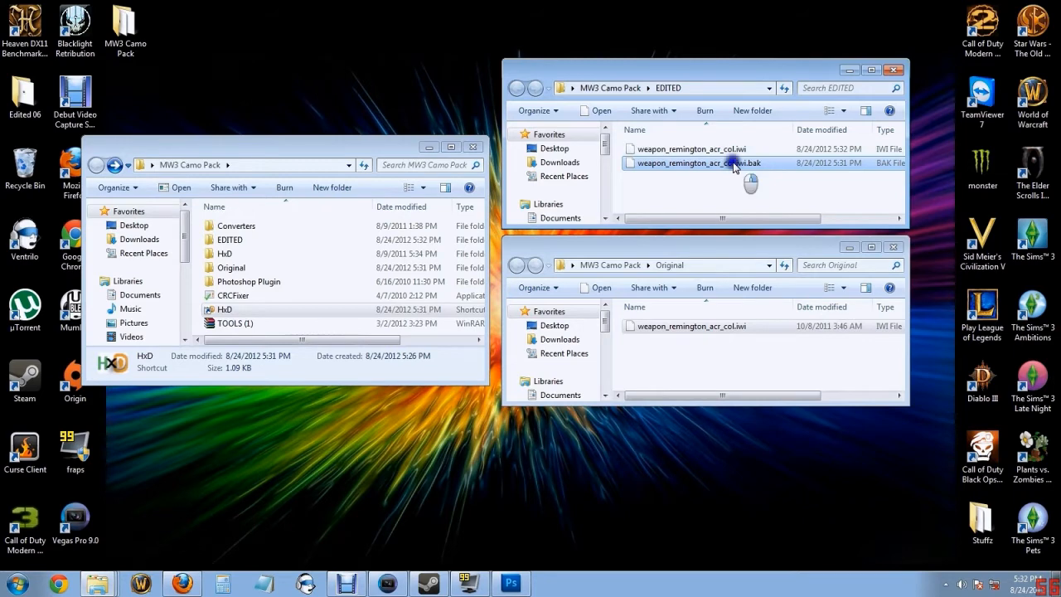
right_click(733, 163)
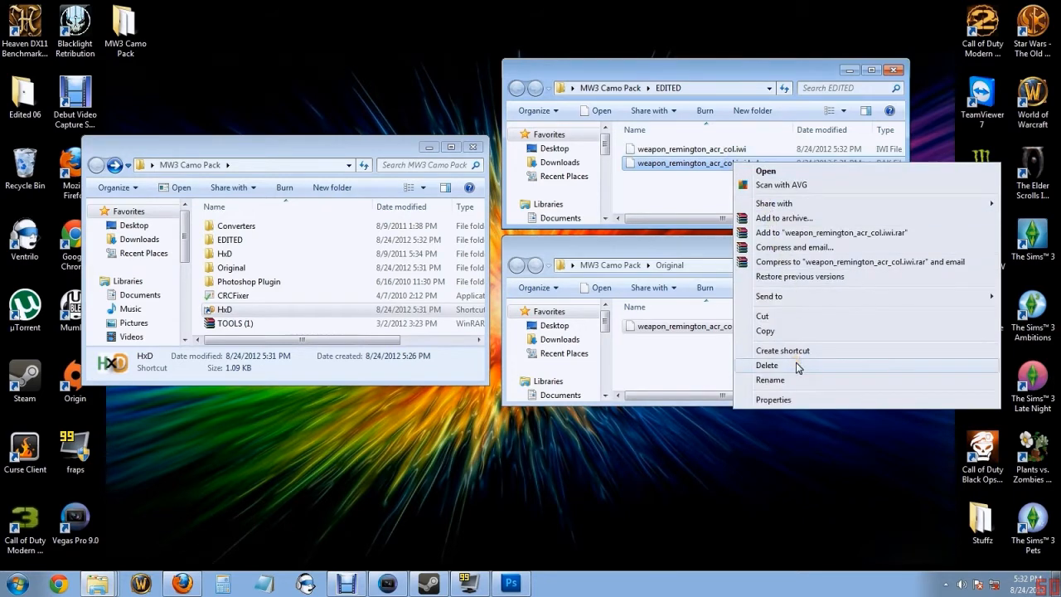
left_click(766, 365)
left_click(640, 346)
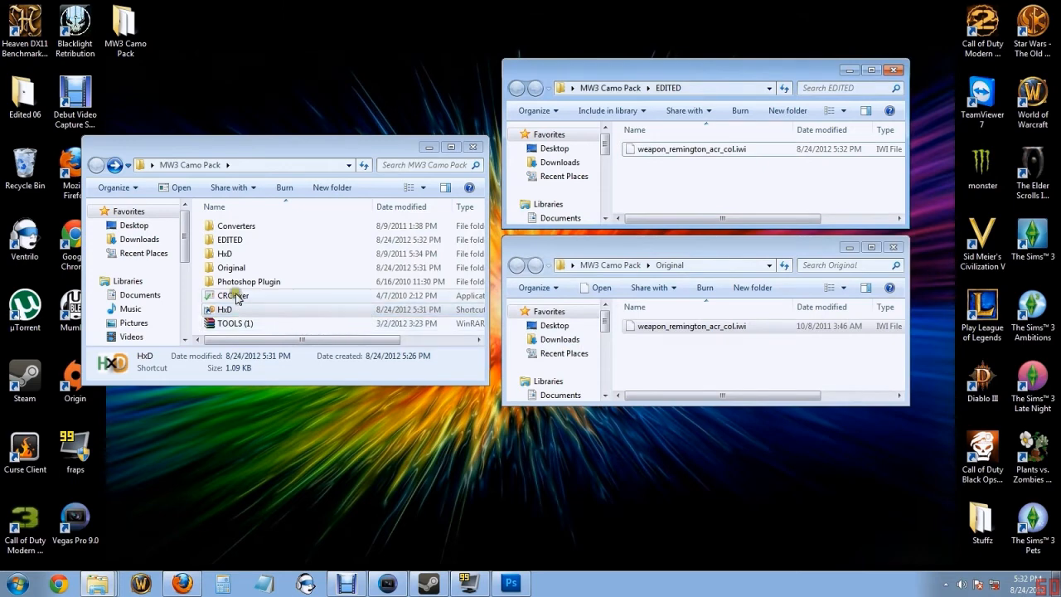
Launch CRCFixer and paste the path of the MW3 Camo Pack EDITED folder as the New location.
double_click(233, 296)
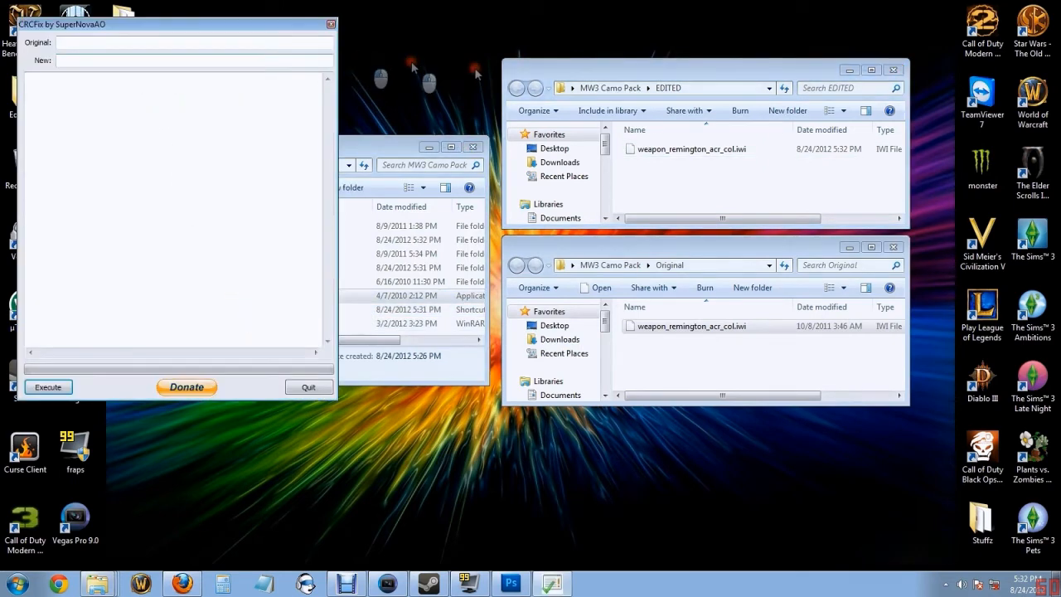
left_click(700, 90)
right_click(701, 90)
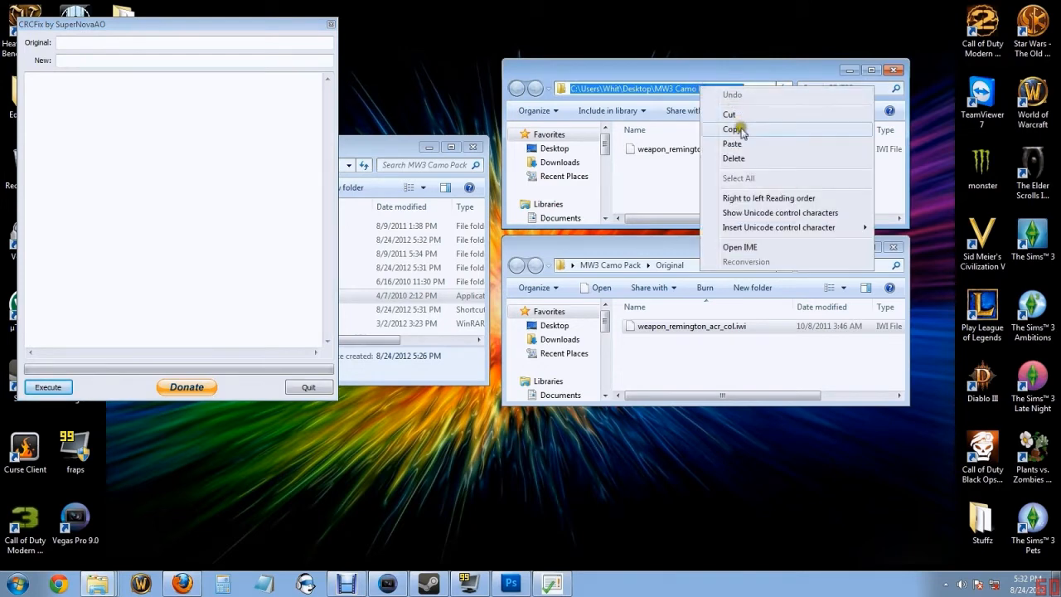
left_click(733, 130)
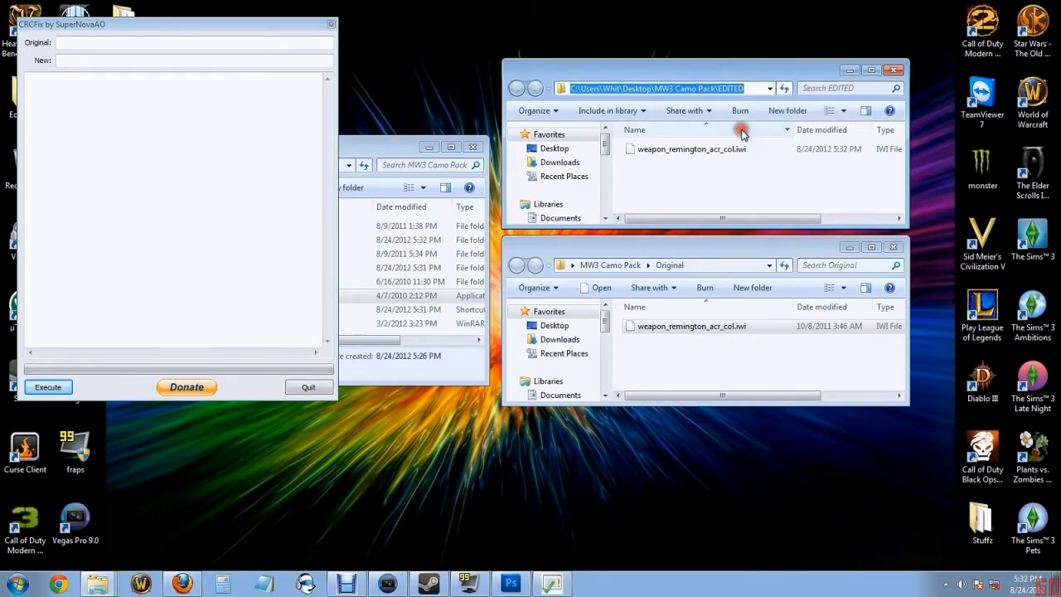
left_click(87, 60)
right_click(84, 58)
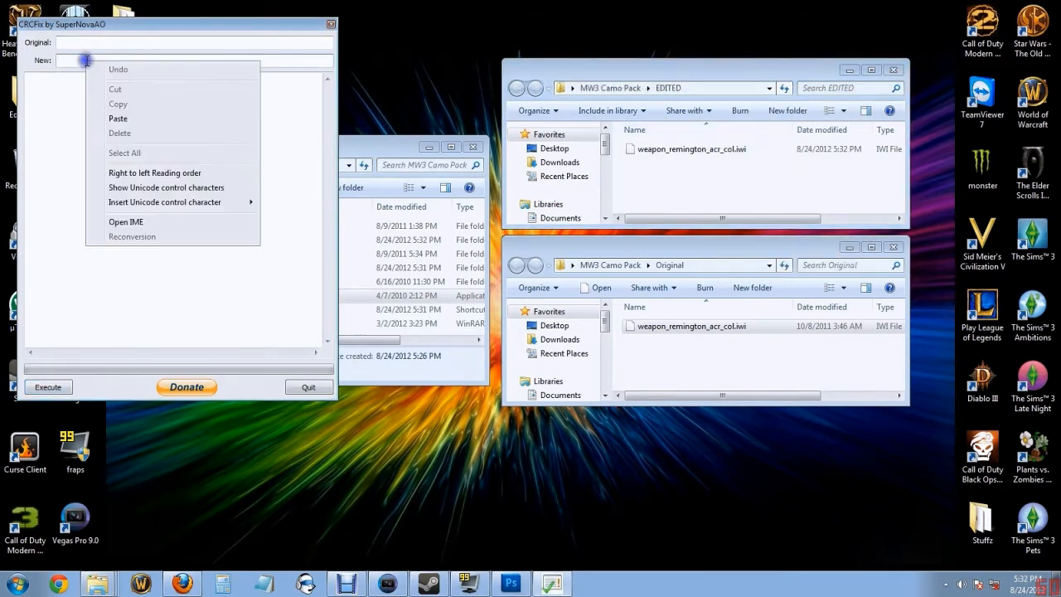
left_click(145, 118)
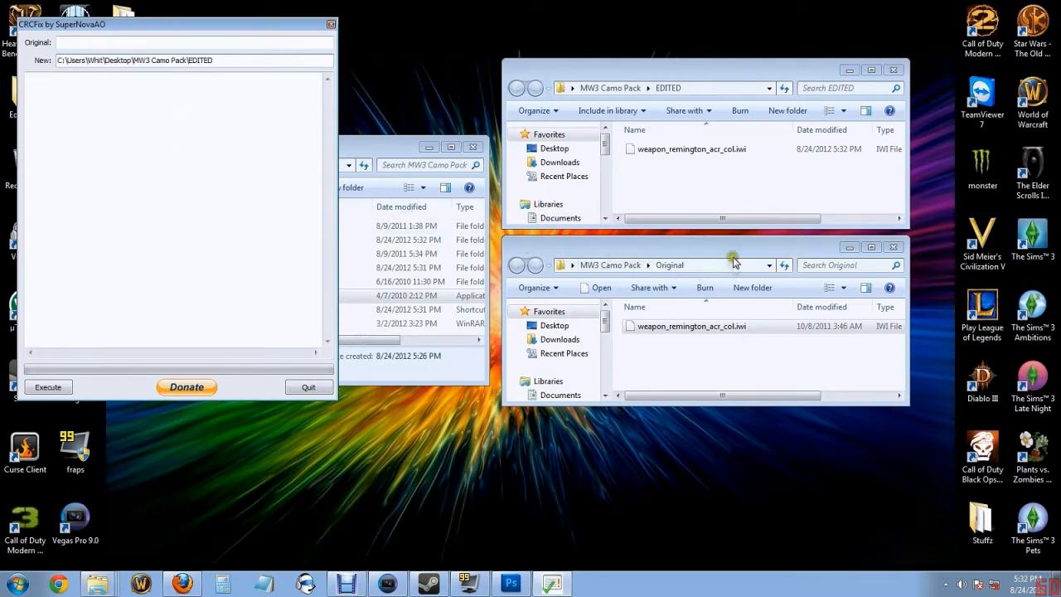
Copy the path of the MW3 Camo Pack Original folder into CRCFix as the Original location.
left_click(736, 266)
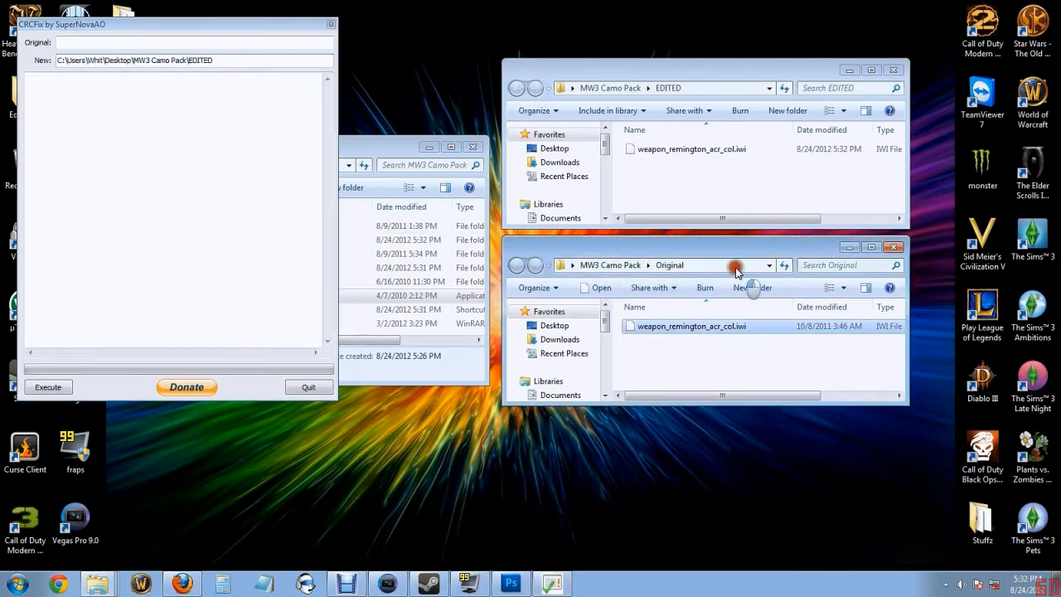
right_click(736, 269)
left_click(771, 303)
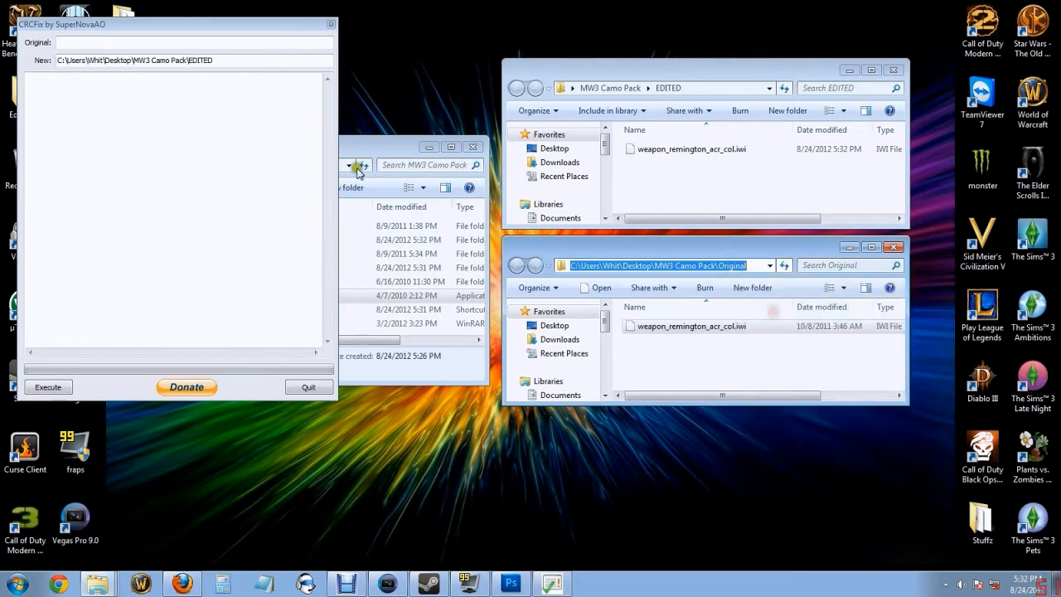
left_click(62, 43)
right_click(65, 42)
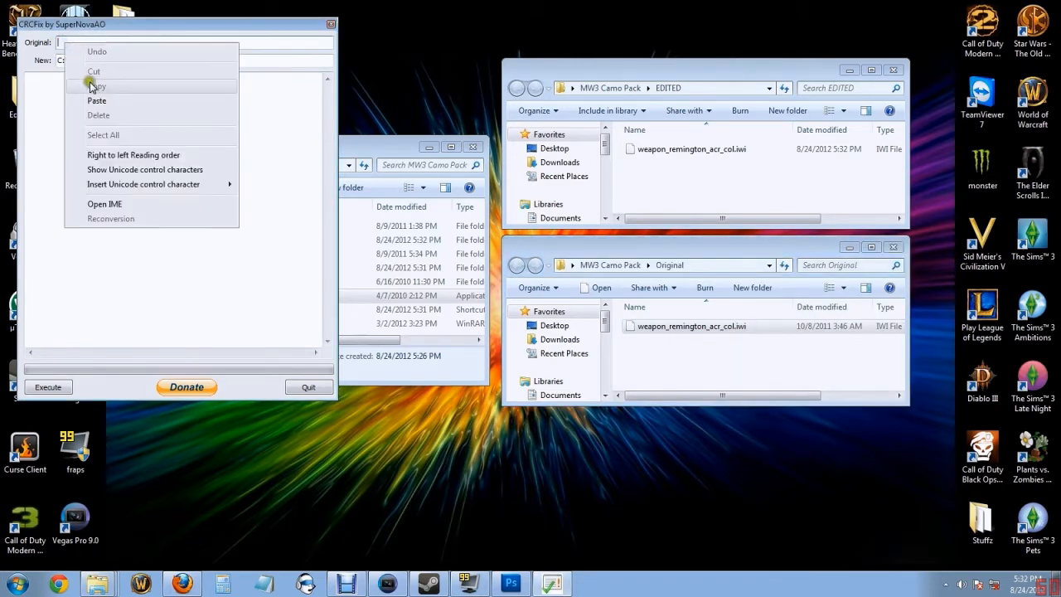
left_click(95, 101)
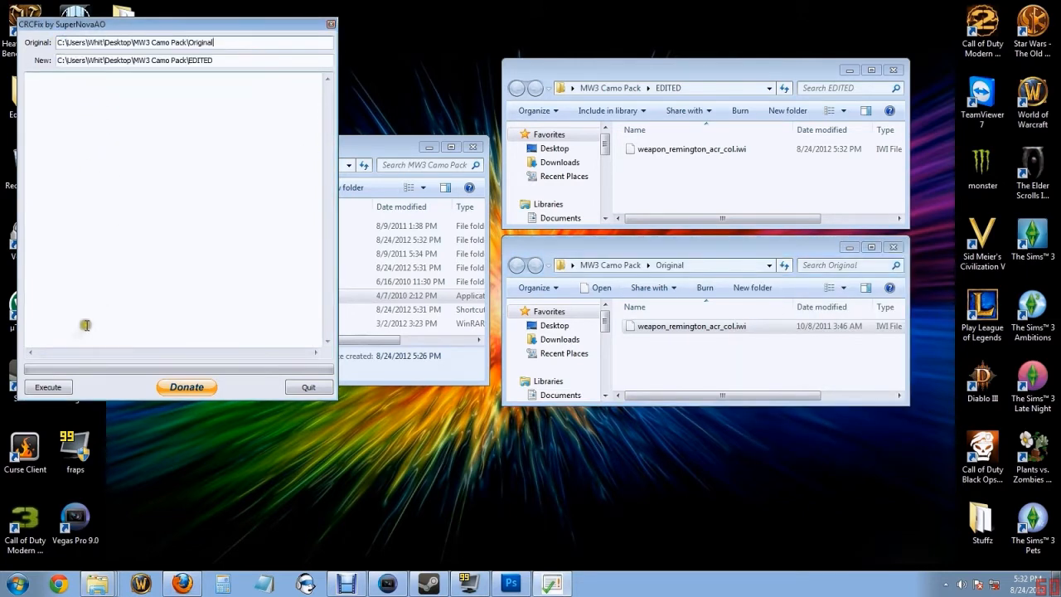
Run the CRC fix on the edited IWI and move the original weapon_remington_acr_col.iwi from the Original folder to the desktop.
left_click(58, 387)
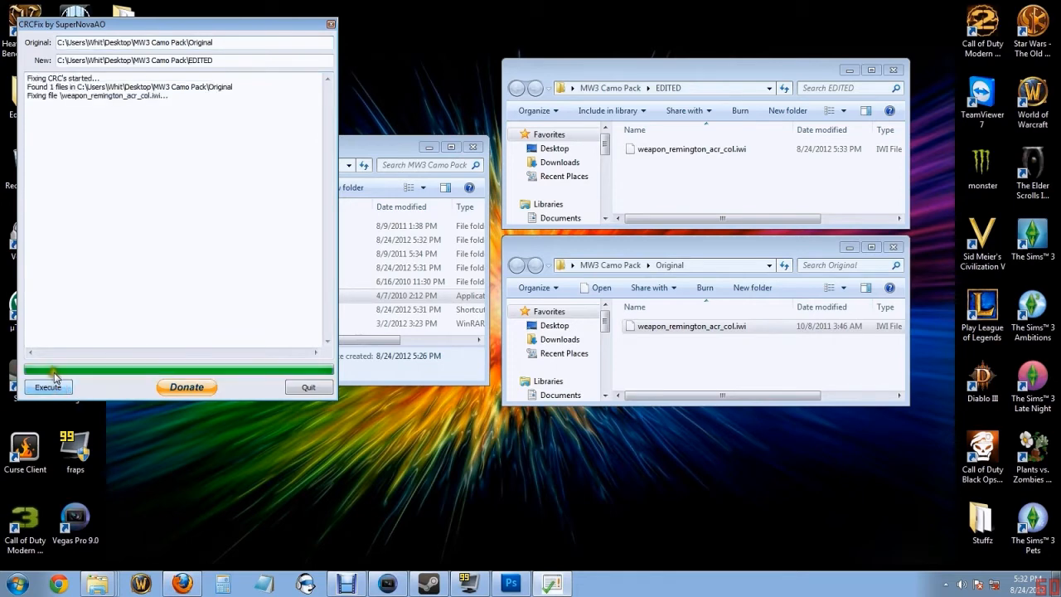
left_click(328, 25)
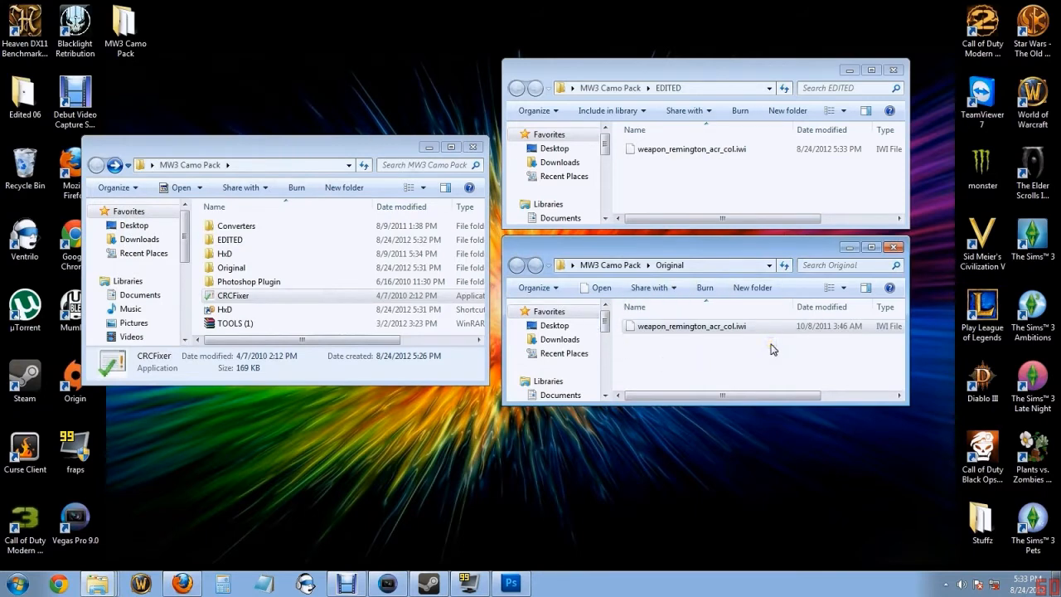
left_click(743, 331)
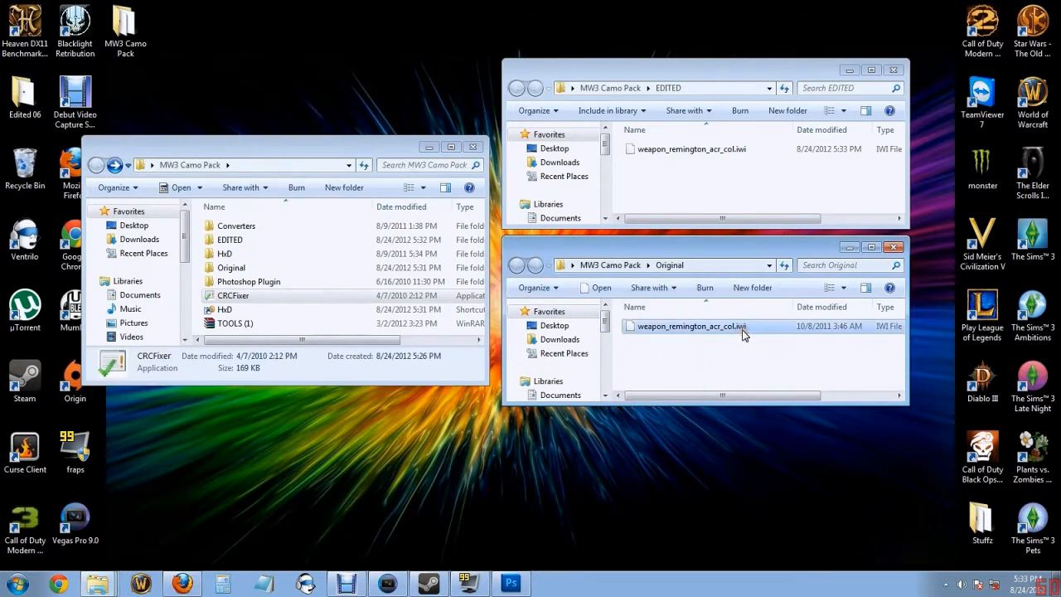
left_click_drag(724, 330, 470, 486)
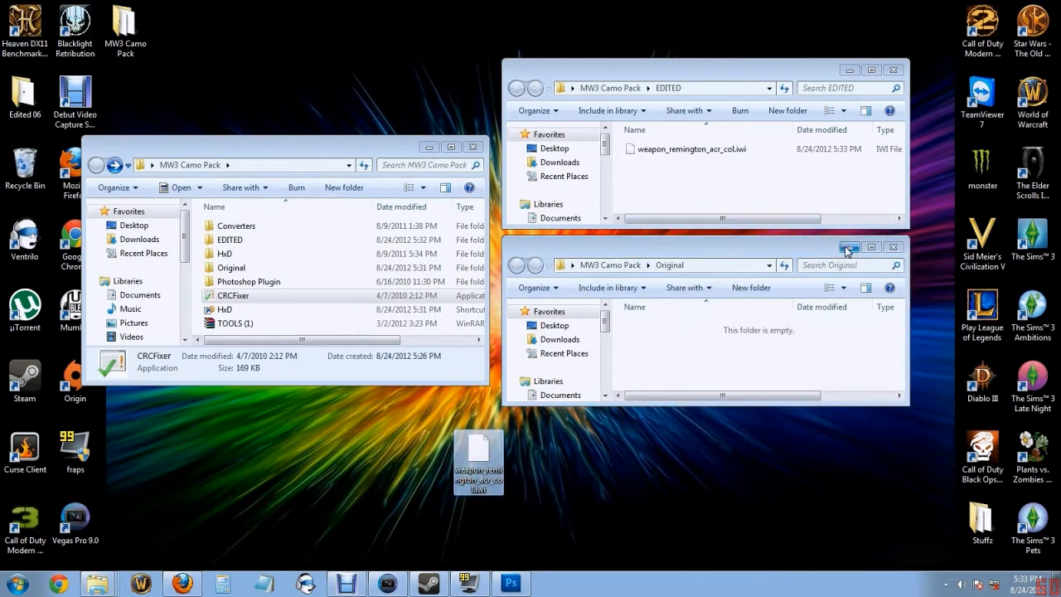
Add the edited weapon_remington_acr_col.iwi to the images folder of iw_06.iwd in the game's main folder with Add and replace files.
left_click(95, 580)
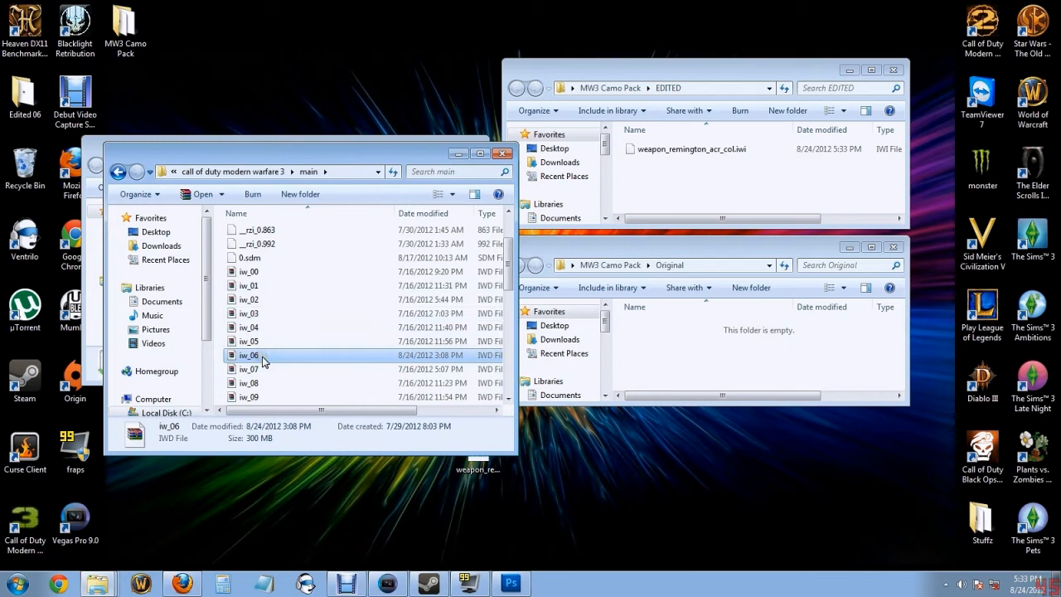
double_click(261, 358)
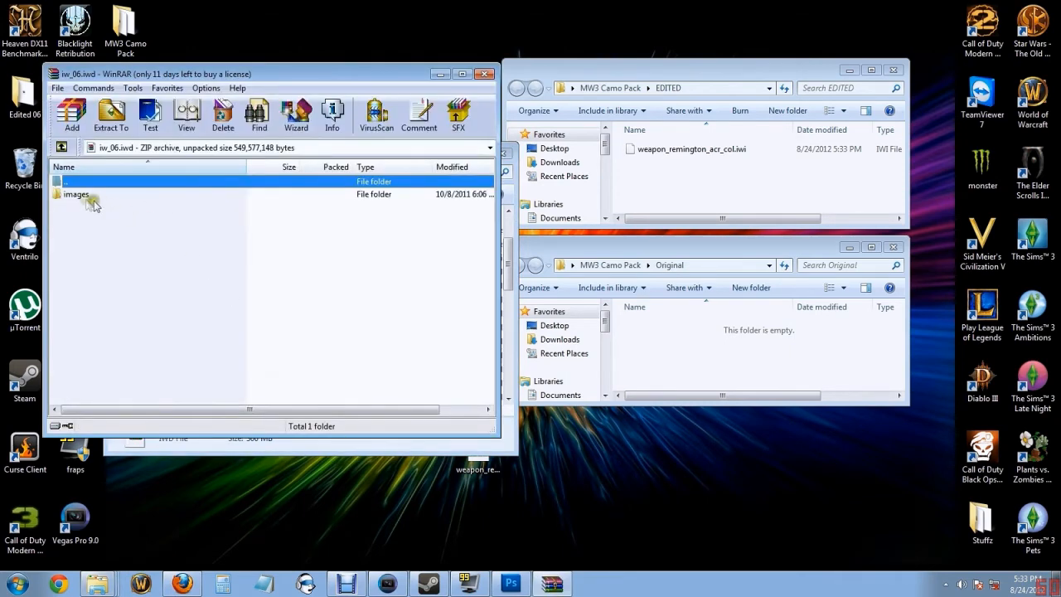
left_click(74, 197)
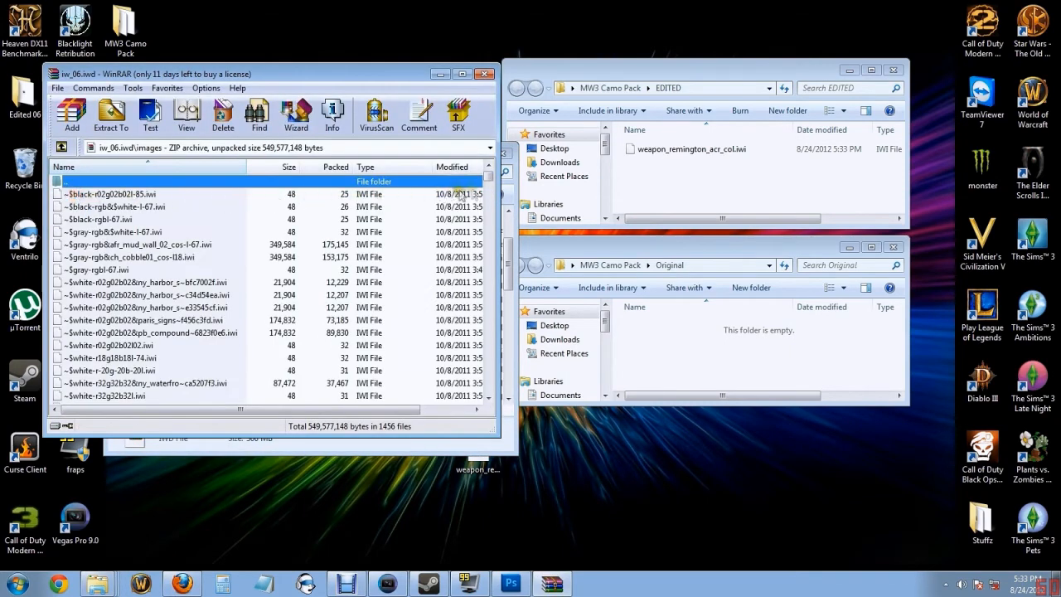
left_click_drag(721, 153, 243, 324)
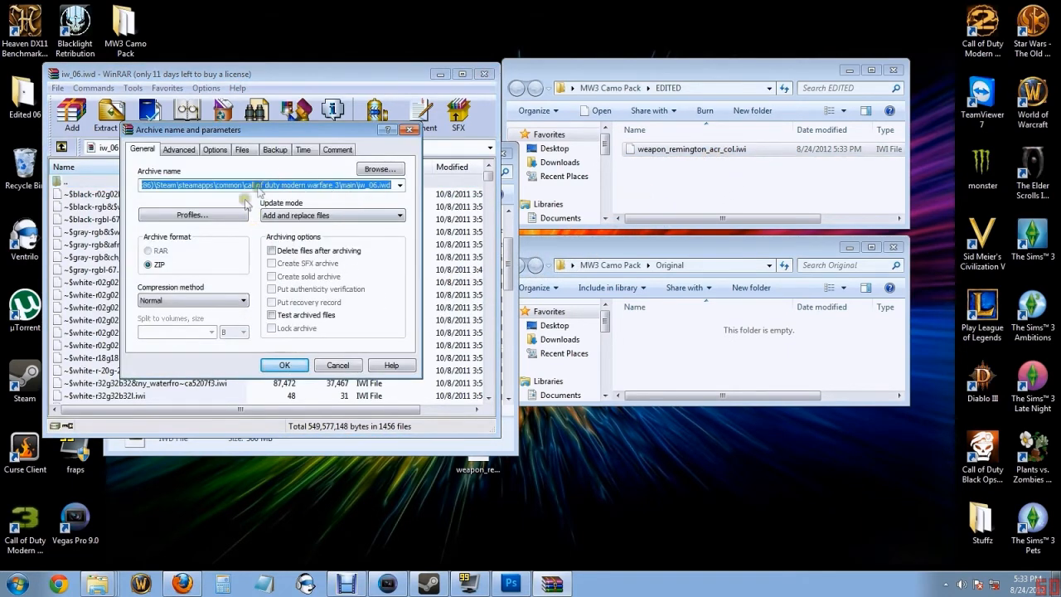
left_click(284, 365)
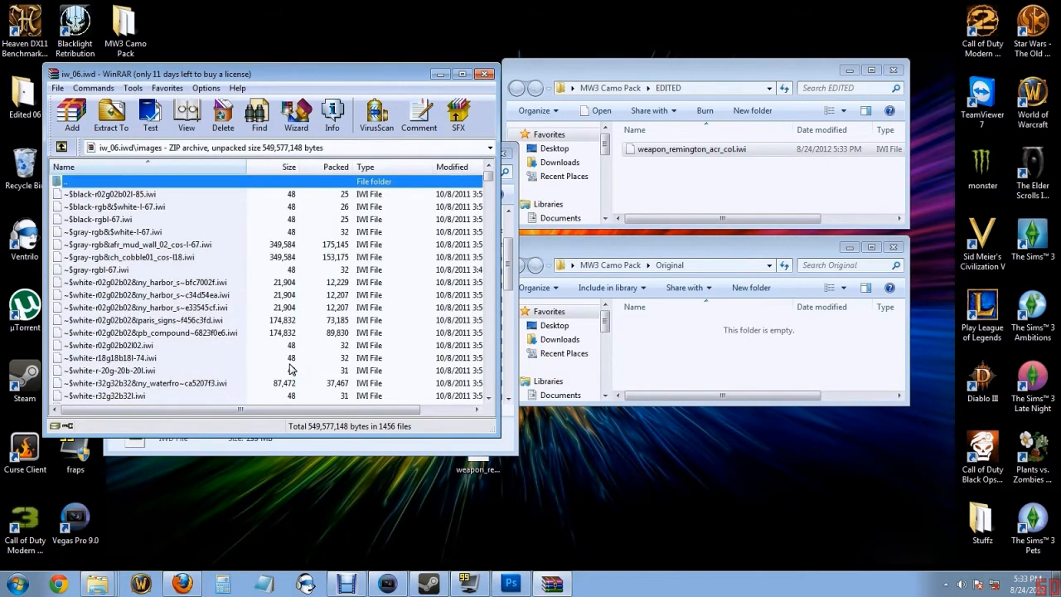
Minimize the WinRAR archive and all open folder windows to clear the desktop.
left_click(440, 74)
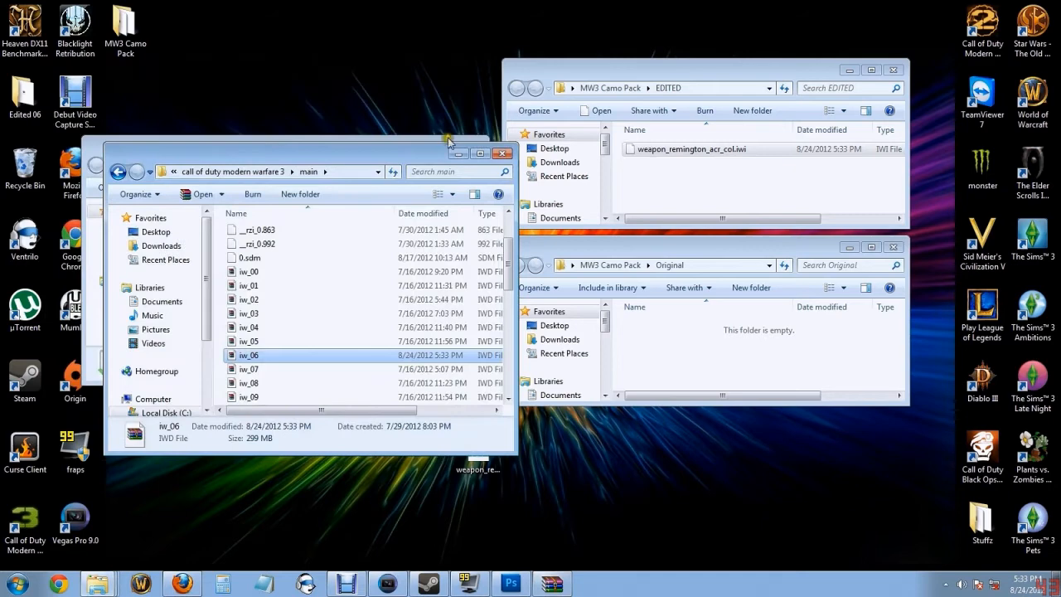
left_click(456, 155)
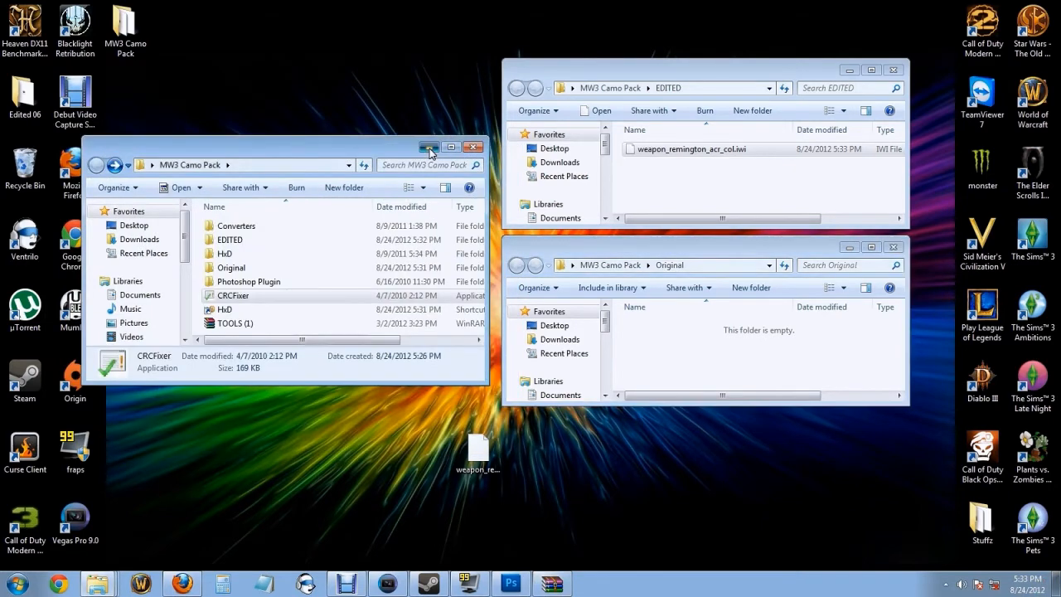
left_click(433, 153)
left_click(849, 69)
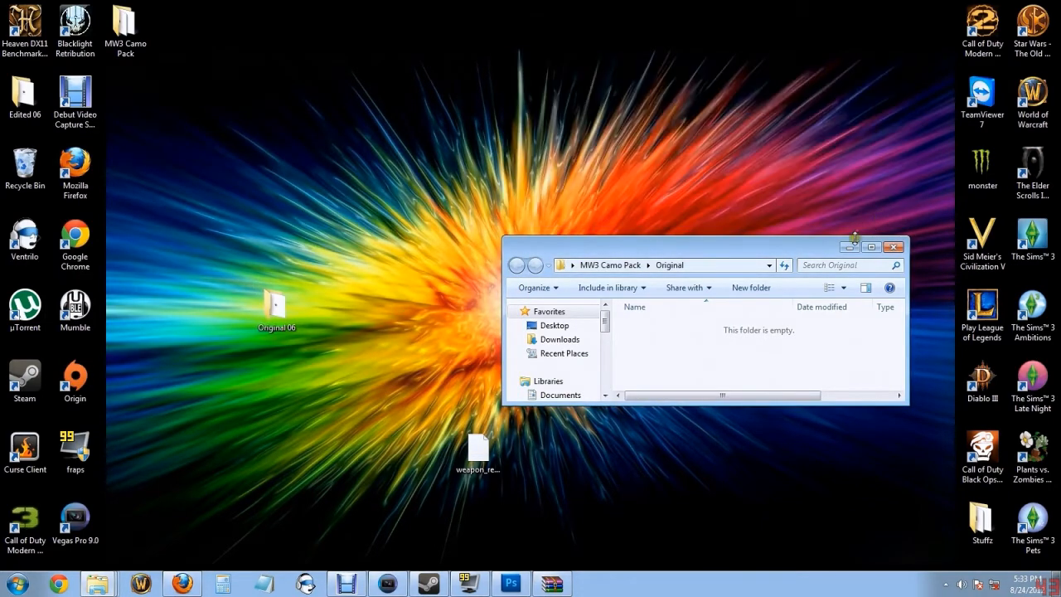
left_click(849, 248)
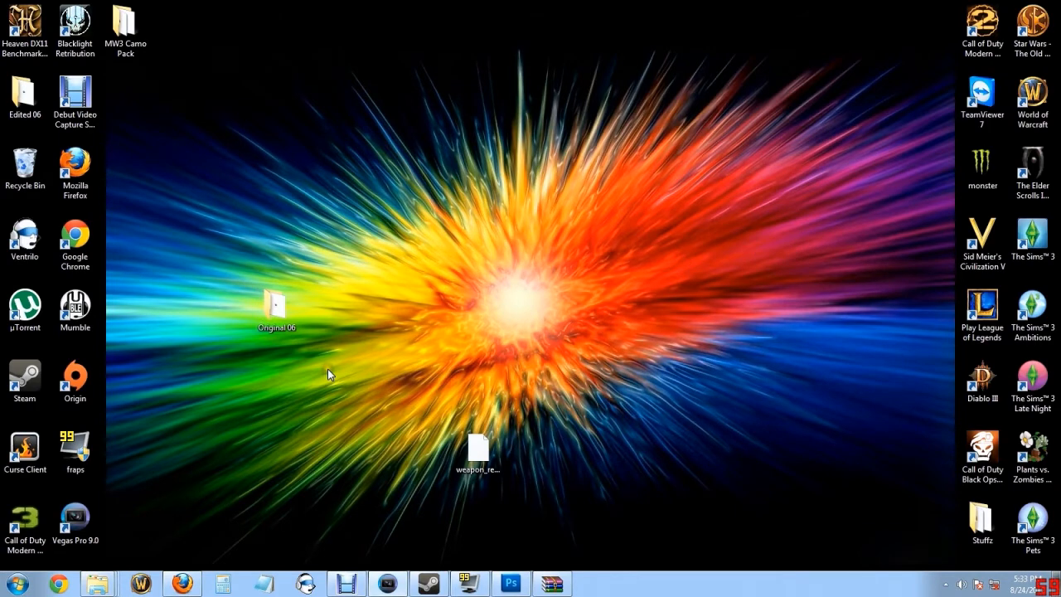
Launch Call of Duty: Modern Warfare 3 multiplayer and open a private match lobby.
double_click(29, 516)
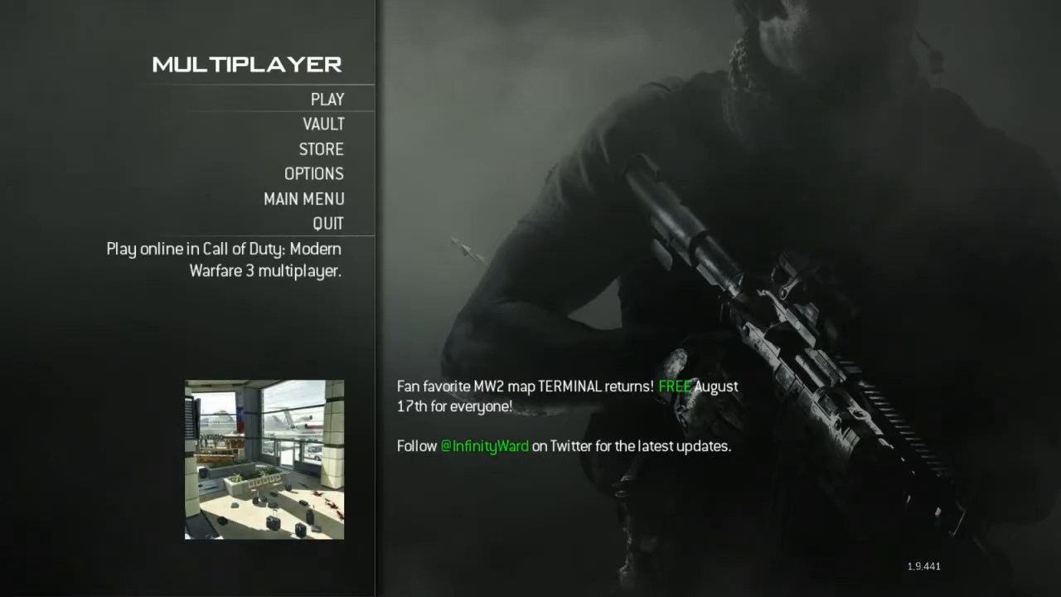
left_click(341, 101)
left_click(346, 124)
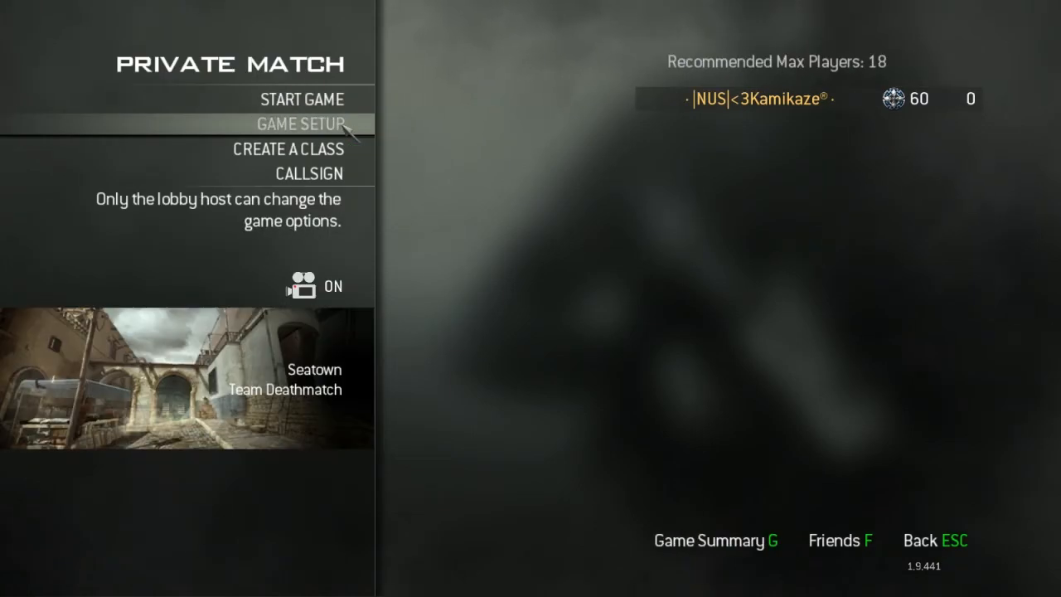
Equip Custom Class 1 with the ACR 6.8 as primary weapon with camouflage None, and return to the private match lobby.
left_click(336, 151)
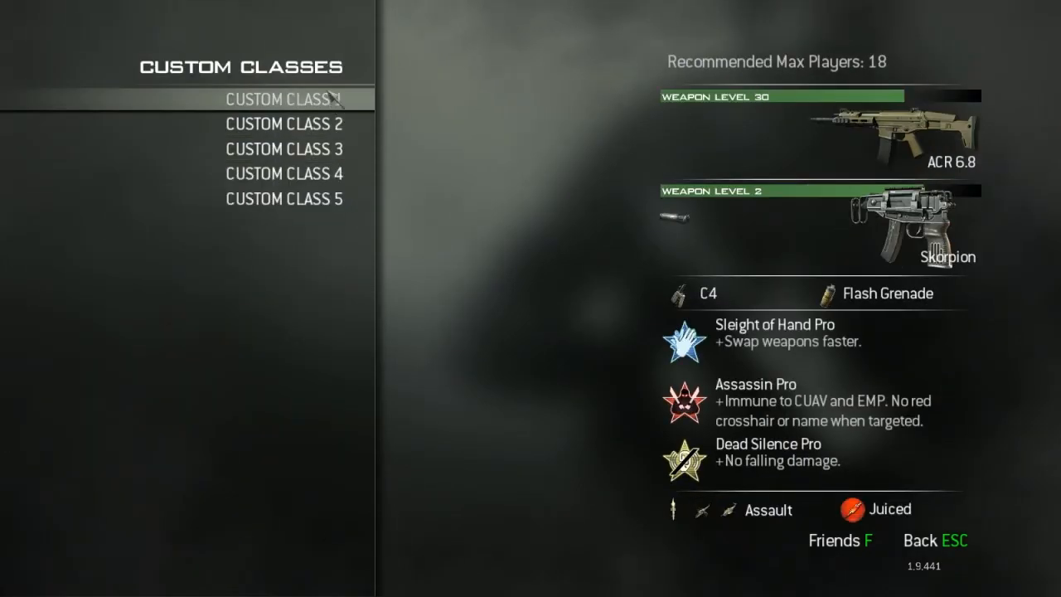
left_click(336, 99)
left_click(334, 98)
left_click(334, 98)
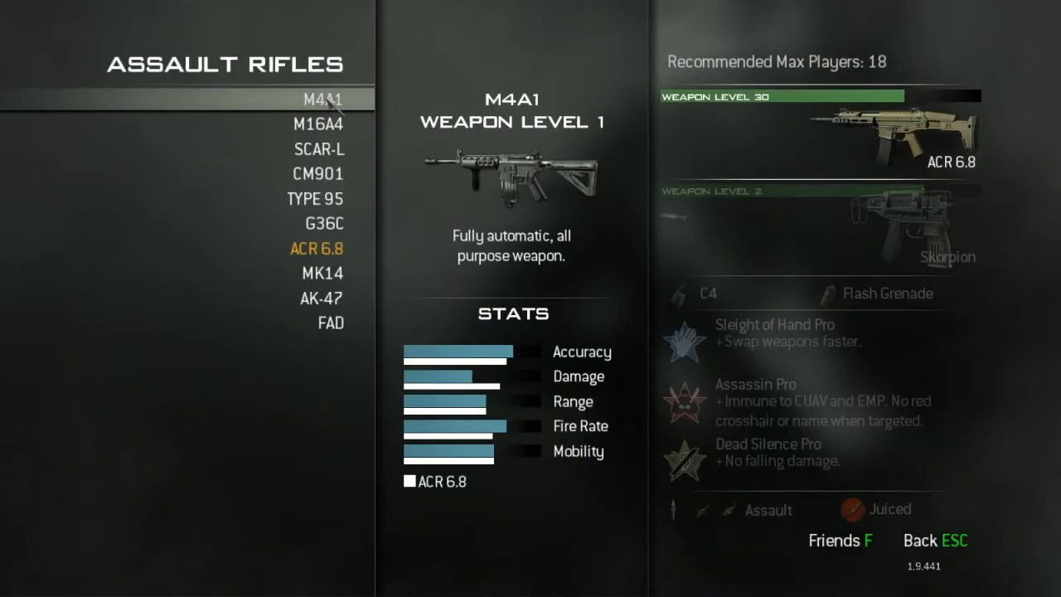
left_click(335, 250)
left_click(331, 148)
left_click(329, 99)
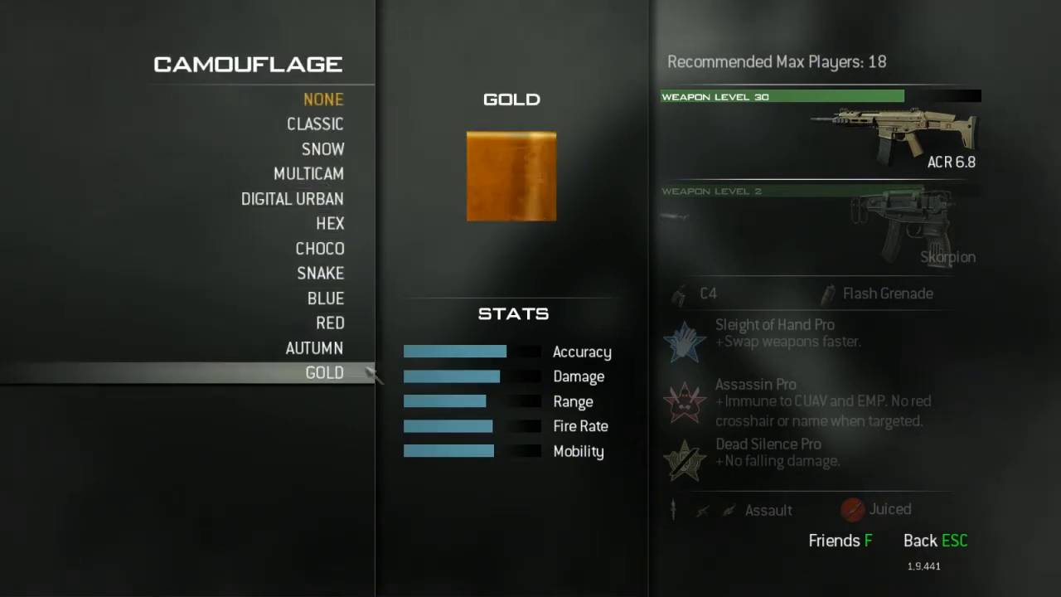
left_click(336, 99)
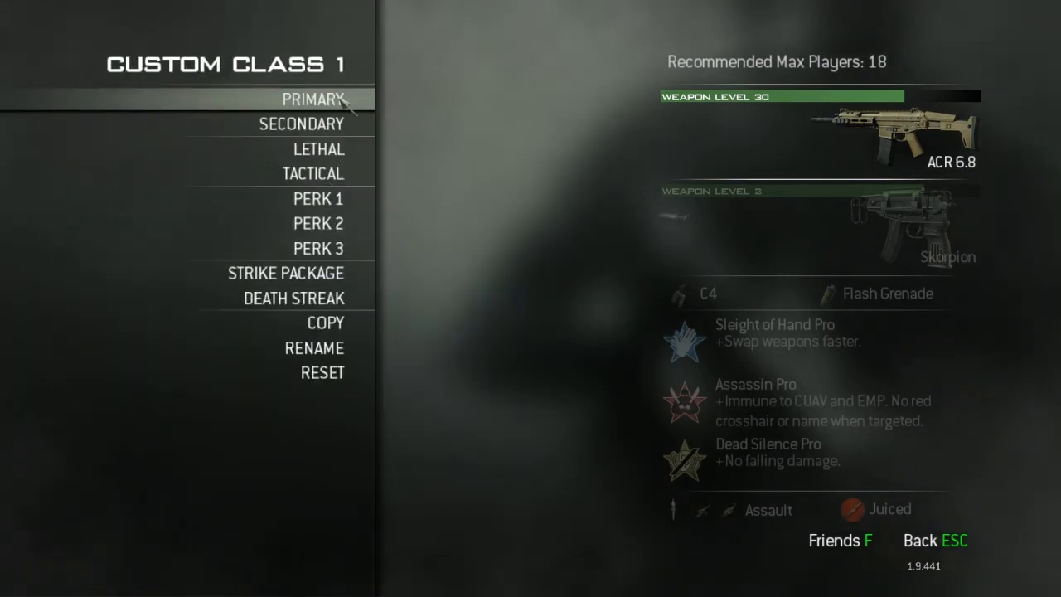
key("Escape")
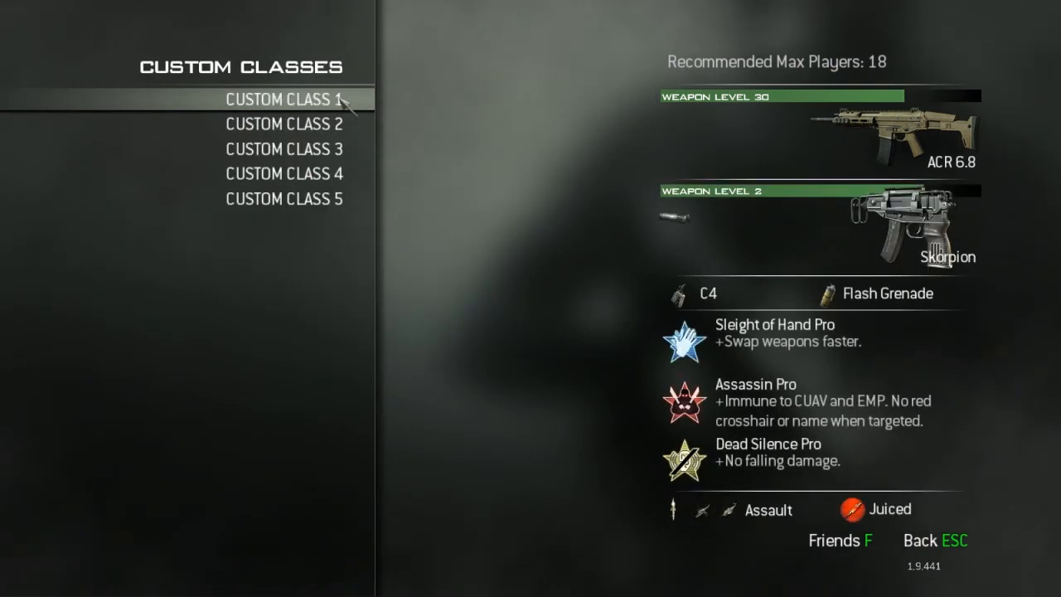
key("Escape")
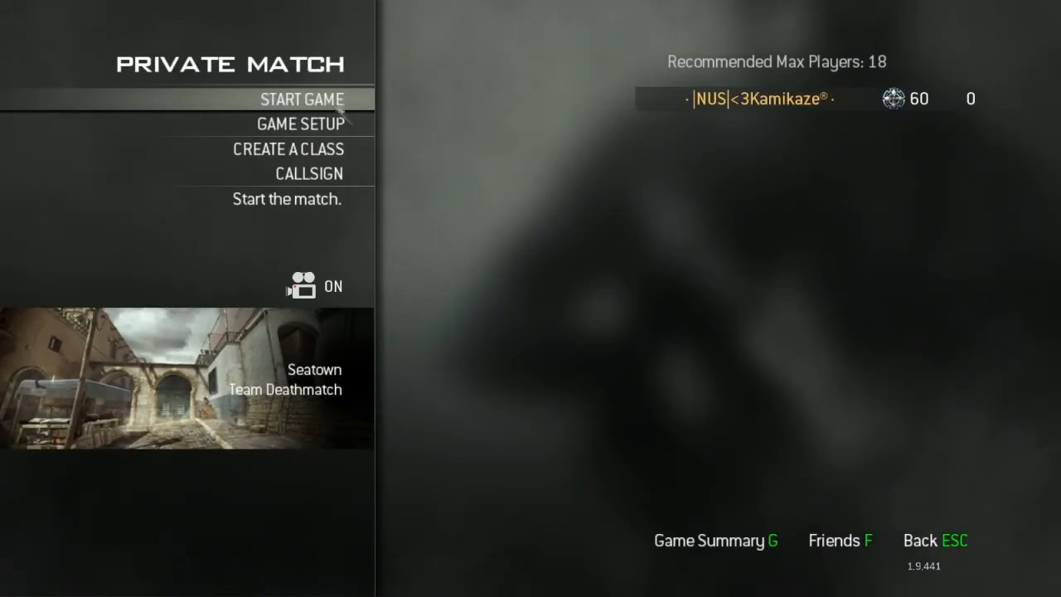
Start the Seatown Team Deathmatch private match and join by auto-assign with Custom Class 1.
left_click(336, 100)
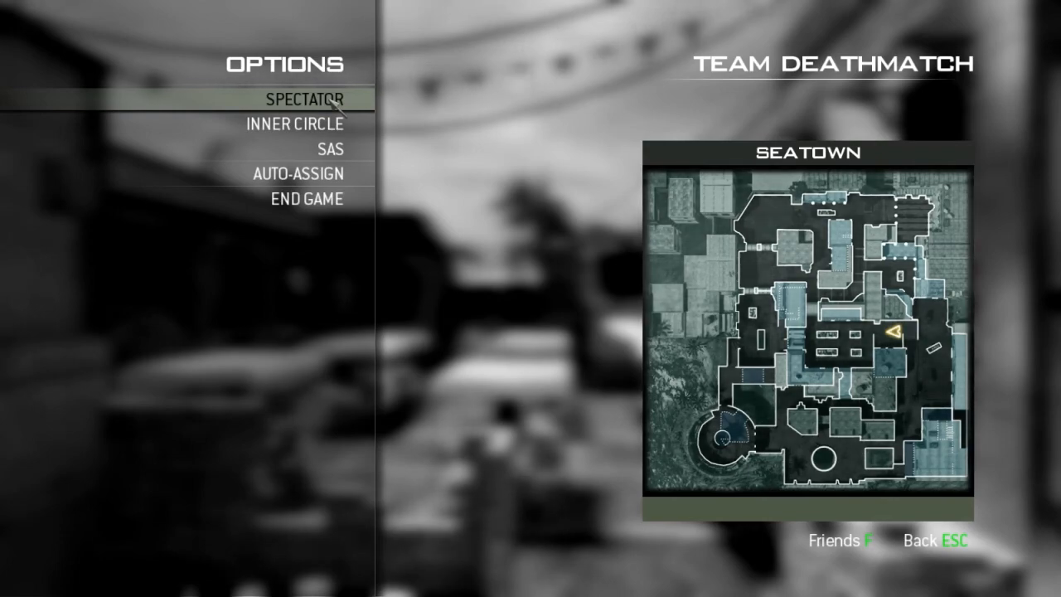
left_click(330, 174)
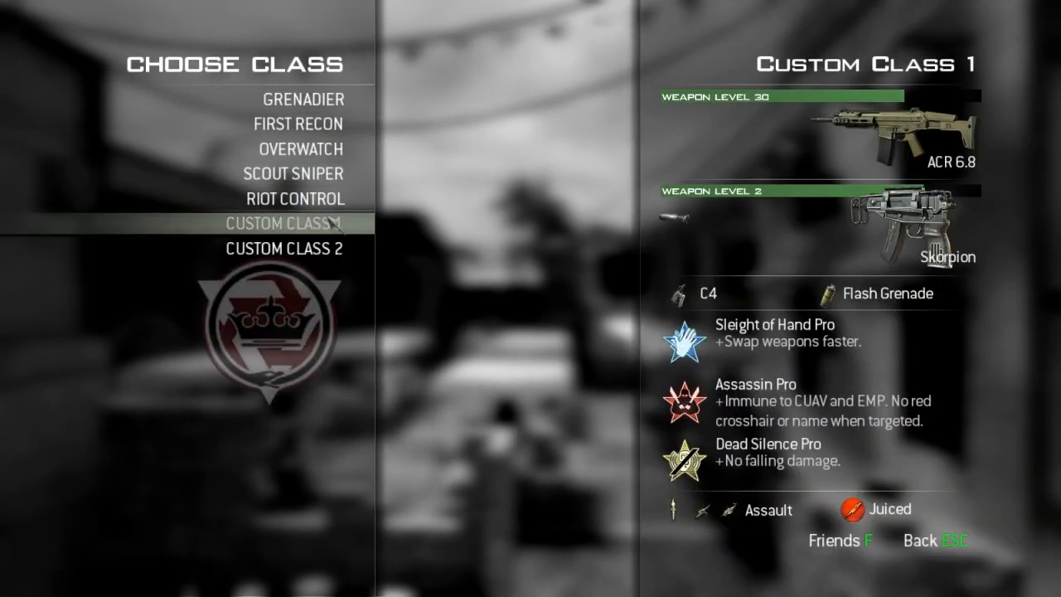
left_click(330, 223)
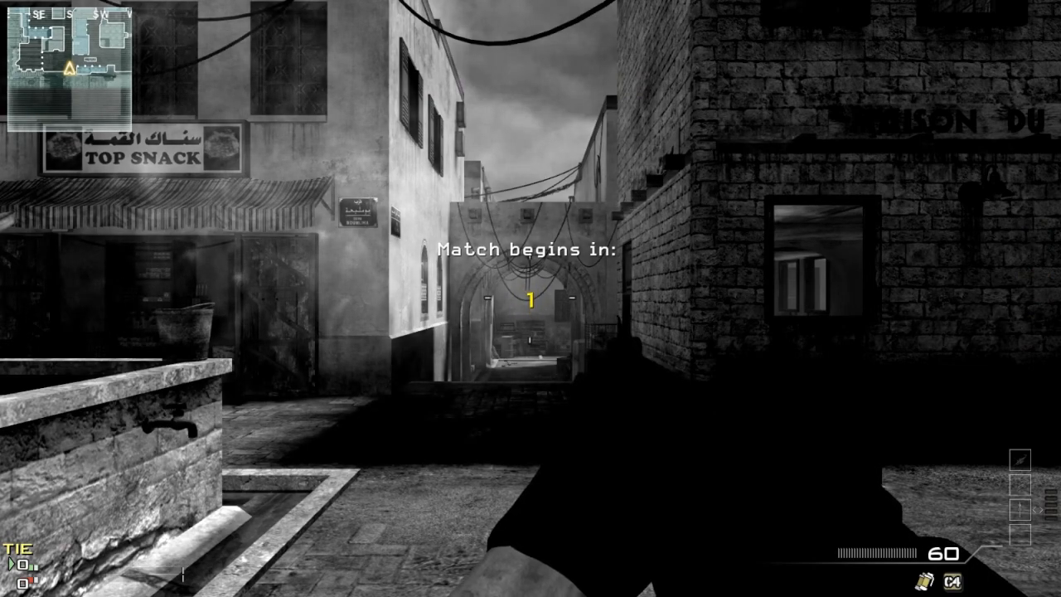
Examine the custom camo on the ACR 6.8 in the match while moving around the map, firing, aiming and reloading.
key("w")
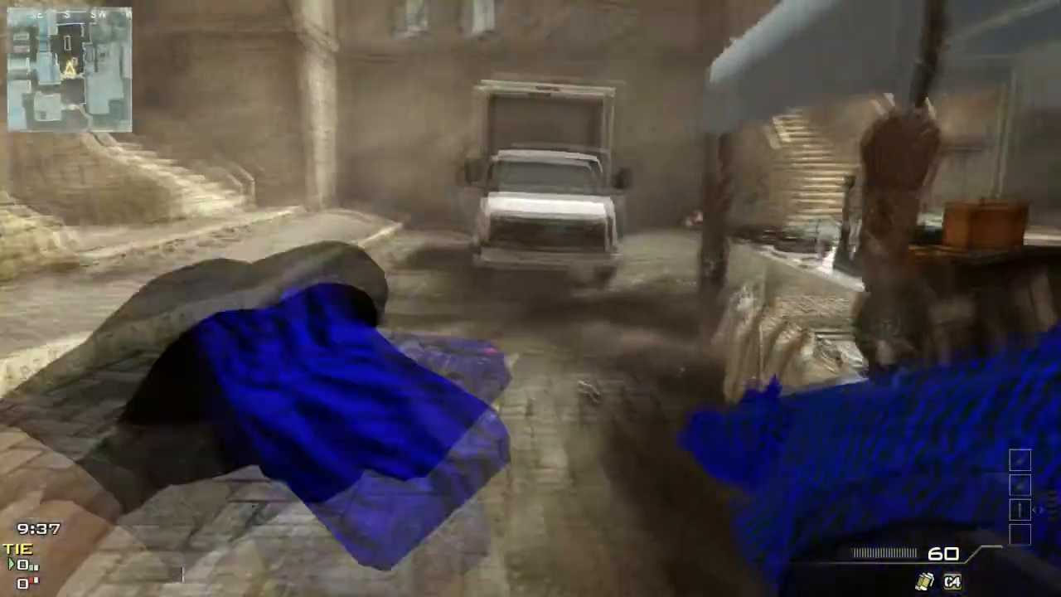
left_click(531, 298)
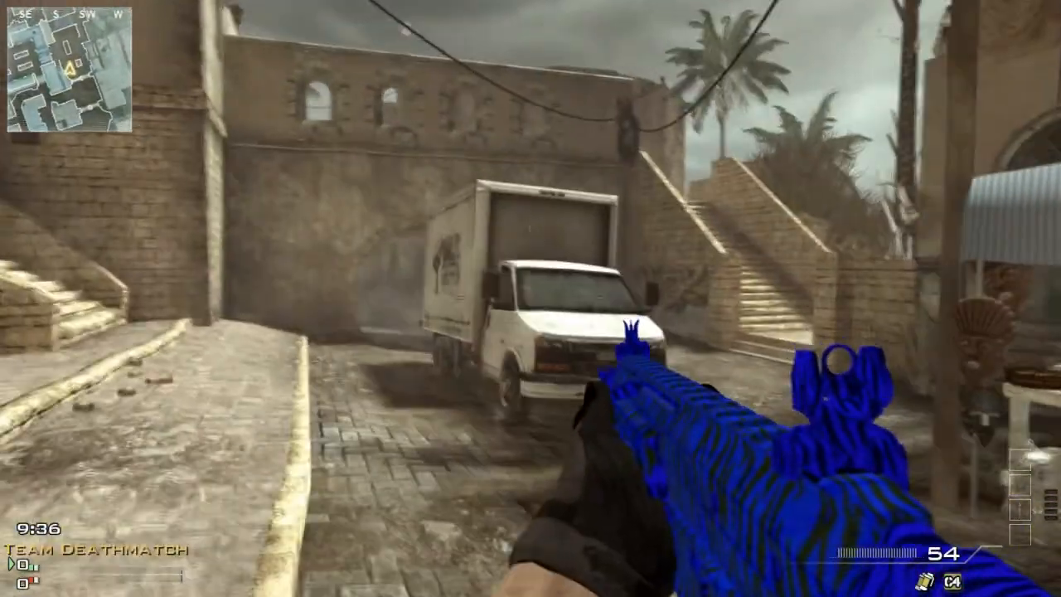
right_click(531, 299)
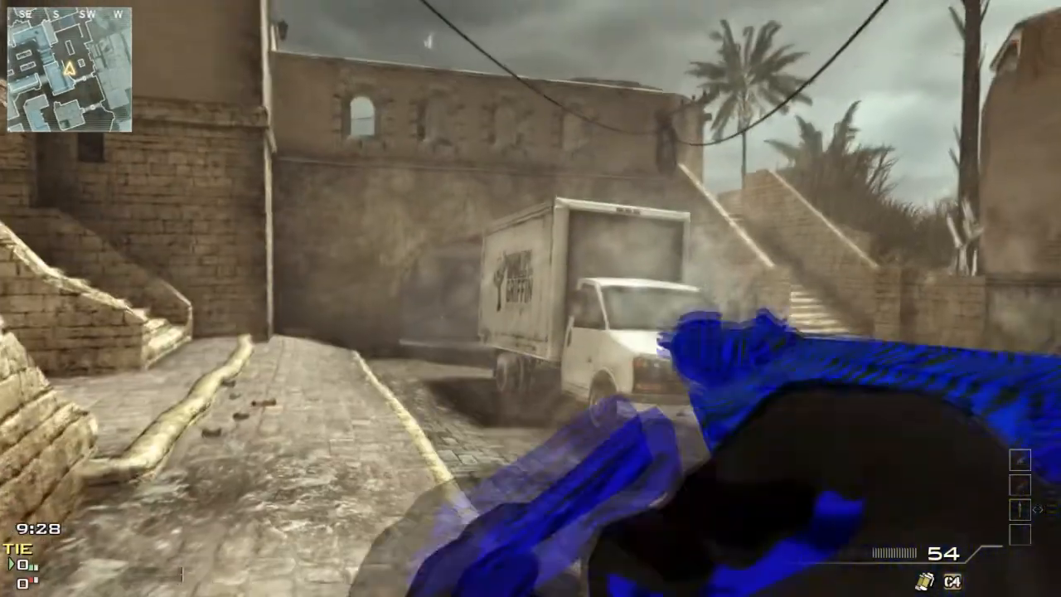
left_click(530, 298)
key("w")
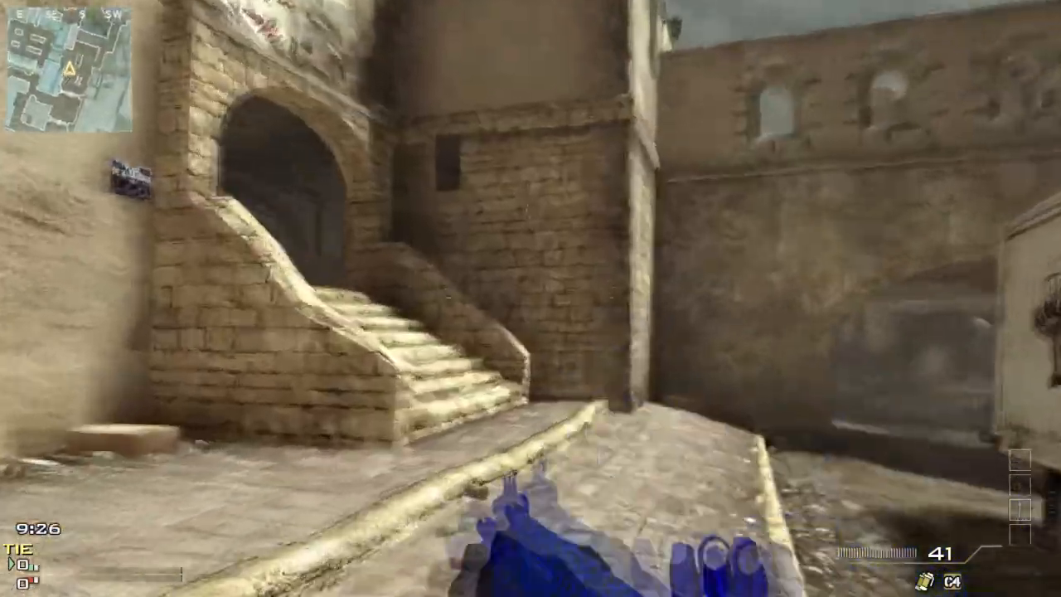
key("w")
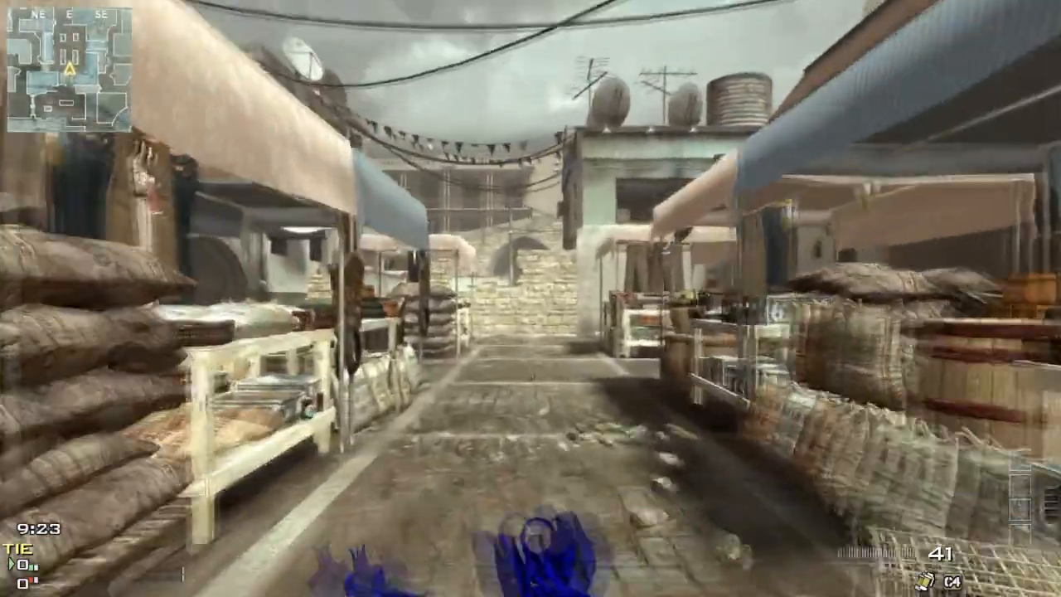
key("w")
right_click(530, 298)
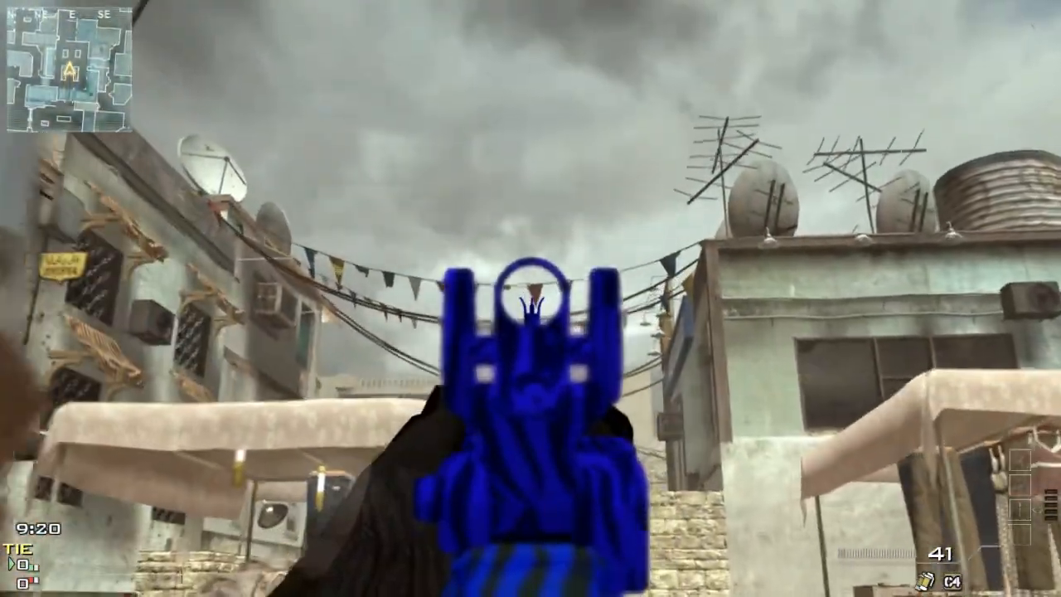
key("w")
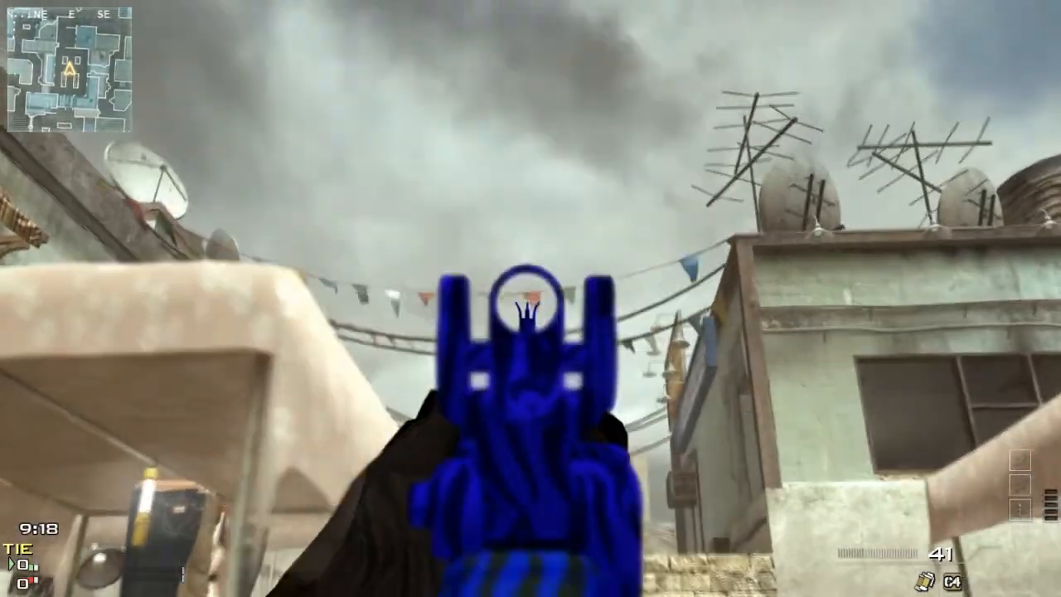
key("w")
key("r")
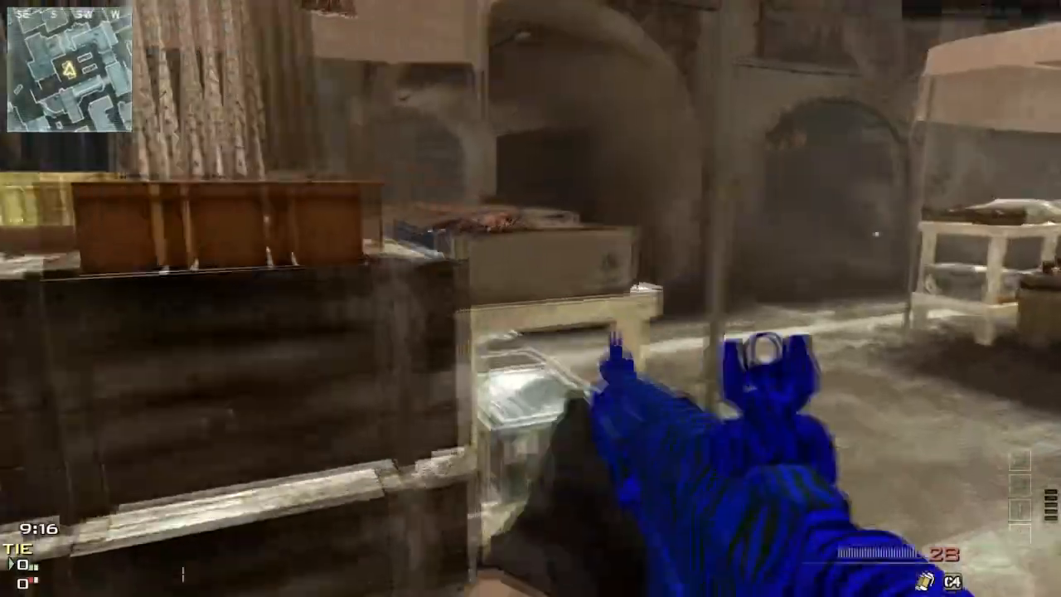
key("w")
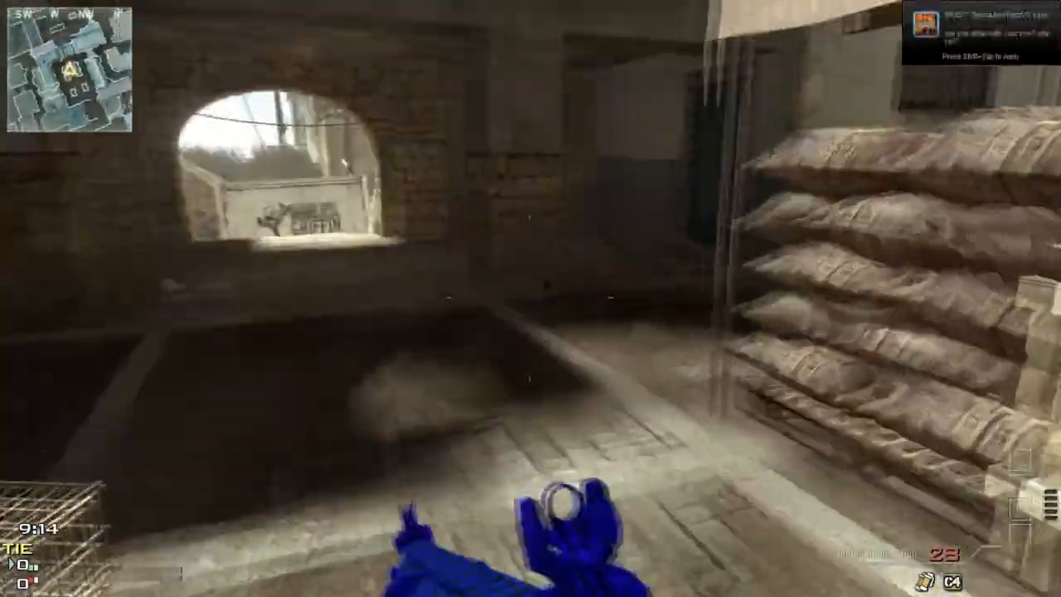
key("w")
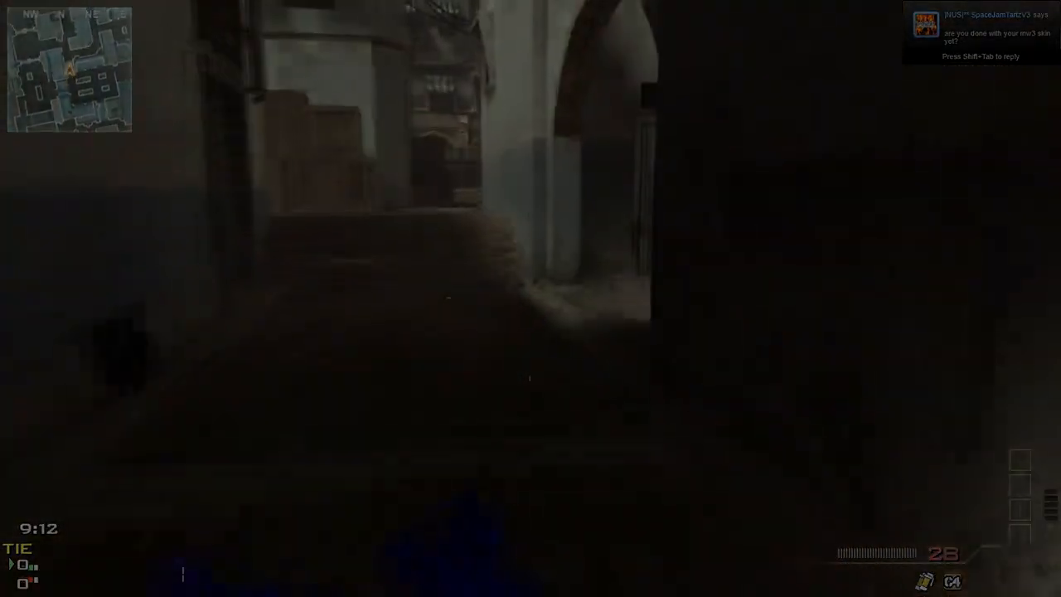